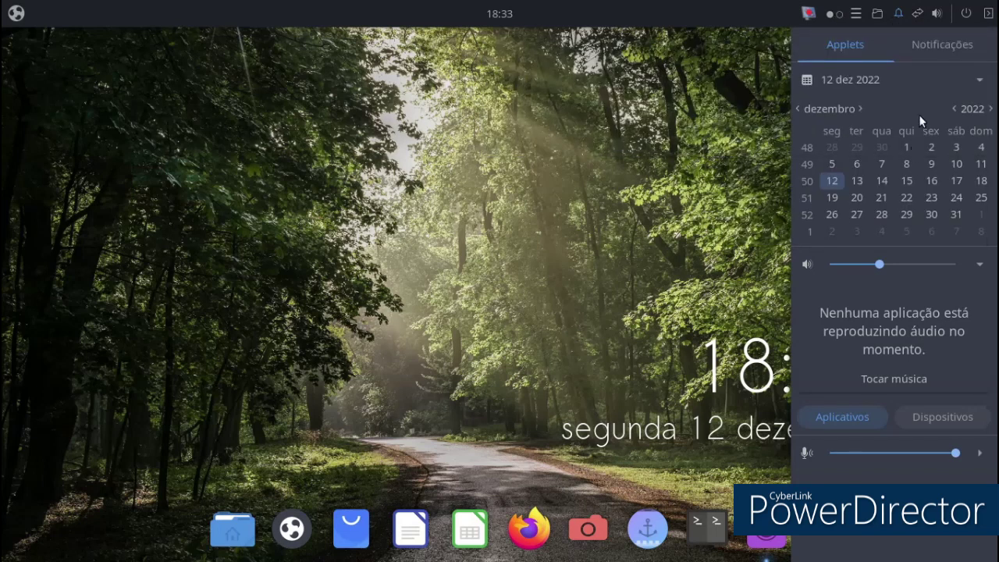
Close the Raven sidebar, open Budgie Discourse and look through the forum's categories and latest topics.
{"action": "left_click", "coordinate": [980, 16]}
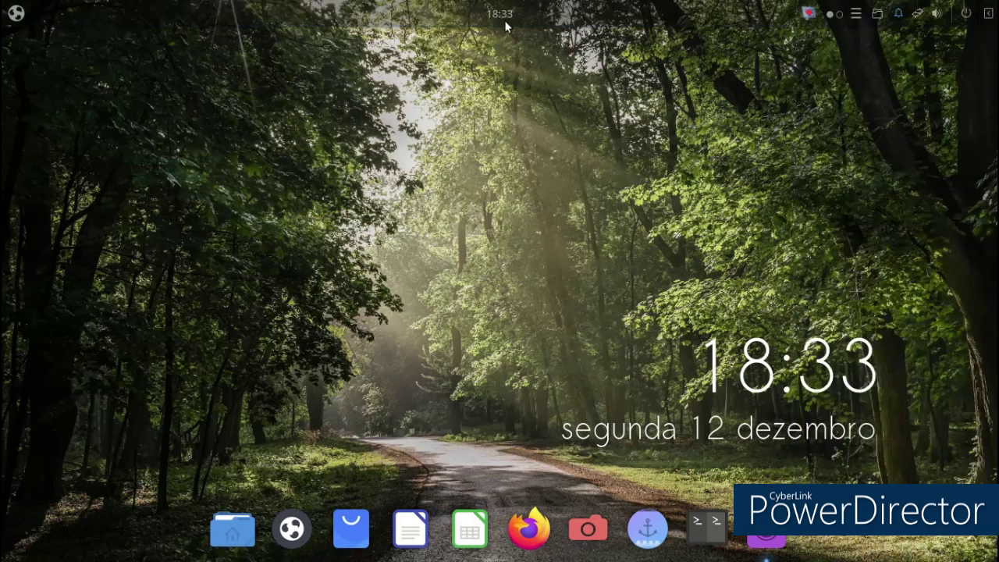
{"action": "left_click", "coordinate": [15, 13]}
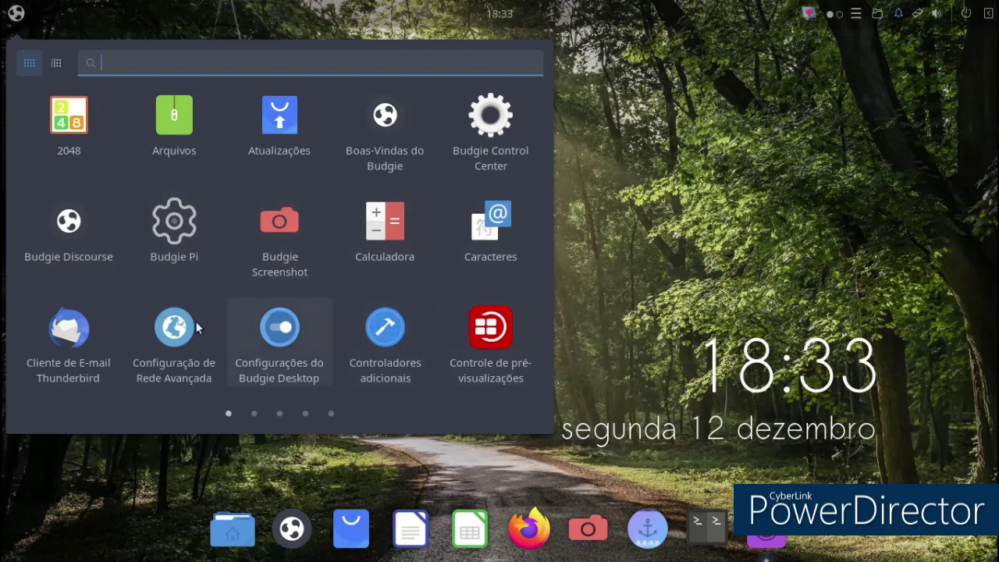
{"action": "left_click", "coordinate": [69, 226]}
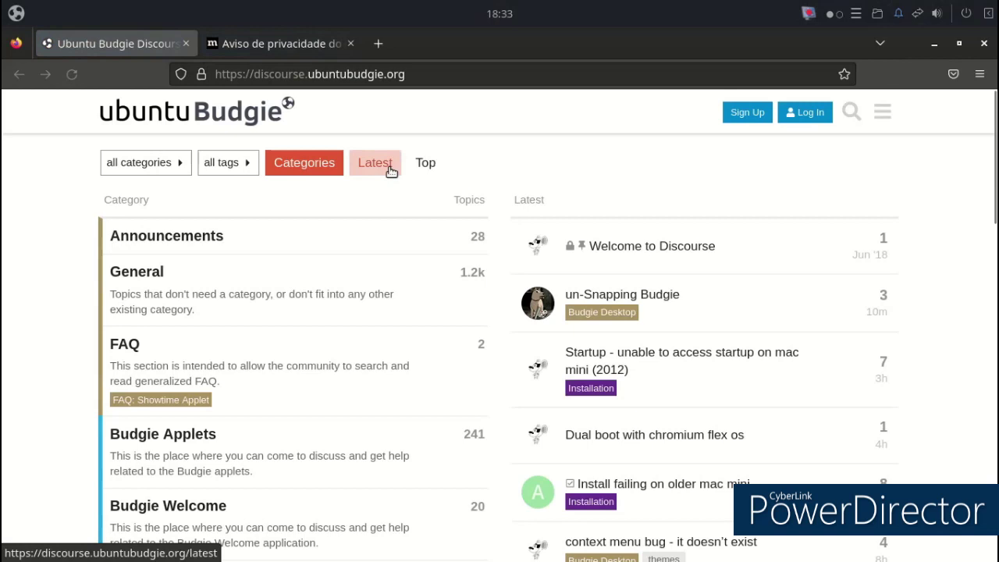
{"action": "scroll", "coordinate": [523, 304], "scroll_direction": "down", "scroll_amount": 6}
{"action": "scroll", "coordinate": [522, 304], "scroll_direction": "up", "scroll_amount": 2}
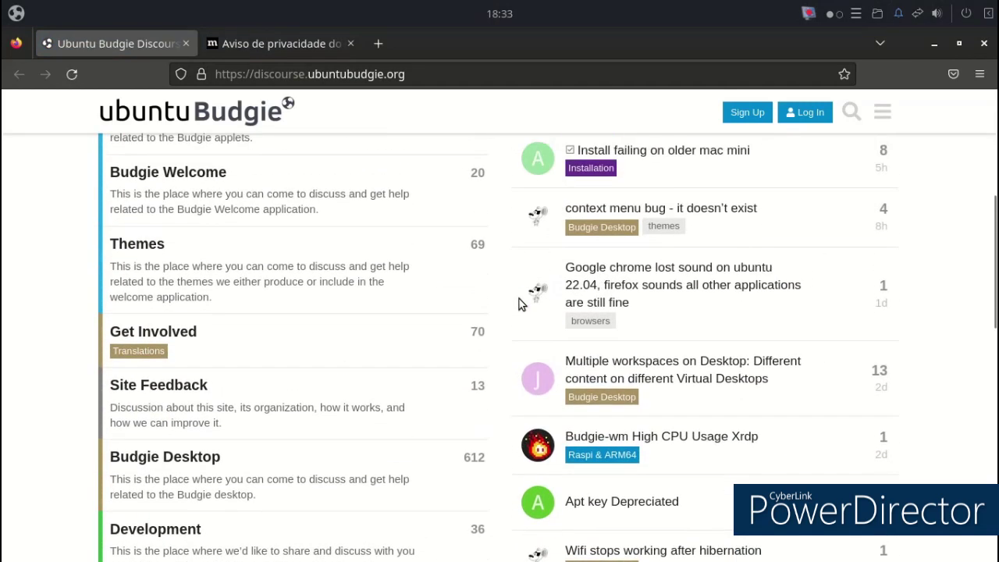
Look through the topics in the forum's Themes category and close the browser.
{"action": "left_click", "coordinate": [152, 248]}
{"action": "scroll", "coordinate": [357, 289], "scroll_direction": "down", "scroll_amount": 3}
{"action": "scroll", "coordinate": [357, 289], "scroll_direction": "up", "scroll_amount": 3}
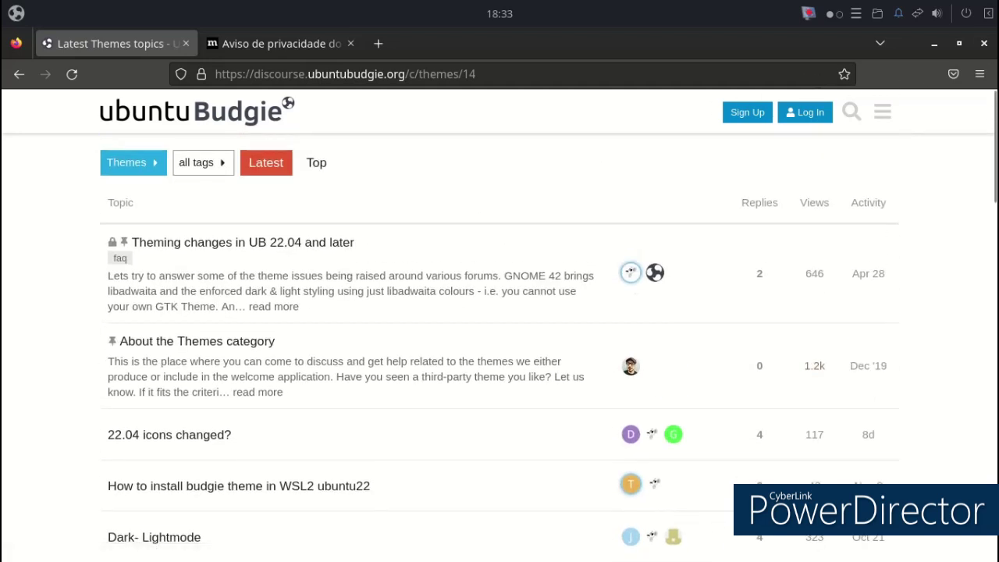
{"action": "left_click", "coordinate": [984, 43]}
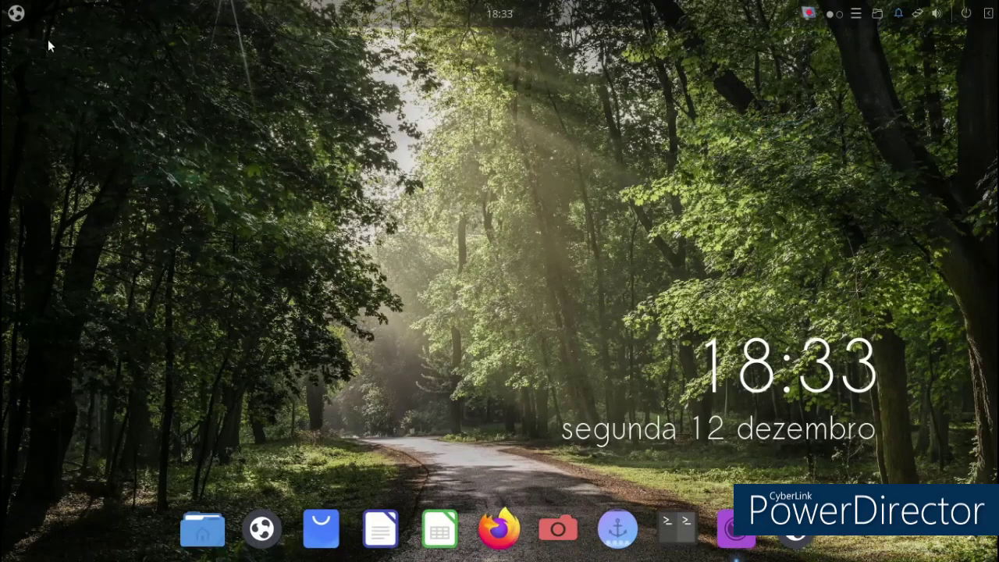
Open the Budgie Pi application twice to view the Budgie ARM TweakTool window, closing it each time.
{"action": "left_click", "coordinate": [14, 14]}
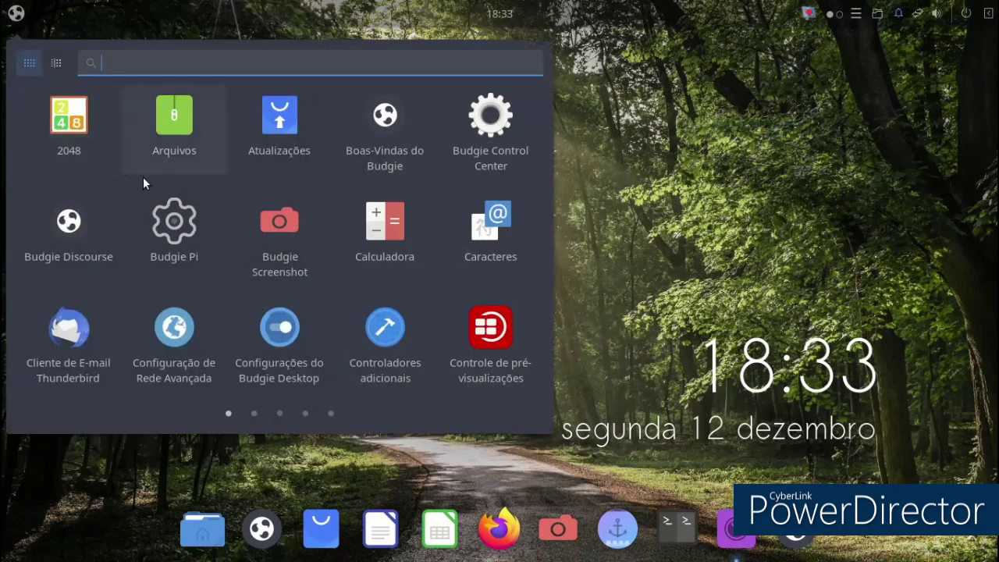
{"action": "left_click", "coordinate": [155, 217]}
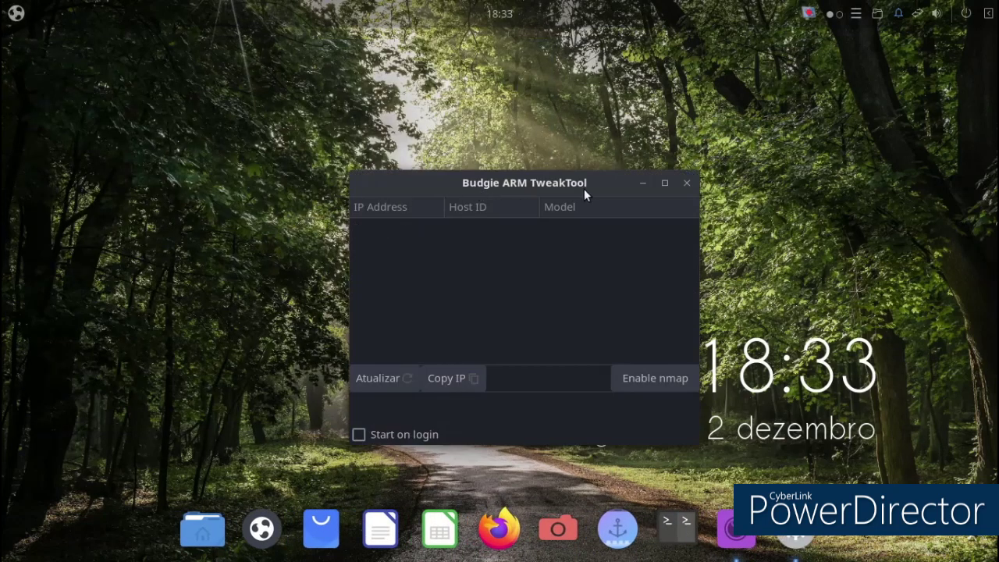
{"action": "left_click", "coordinate": [686, 182]}
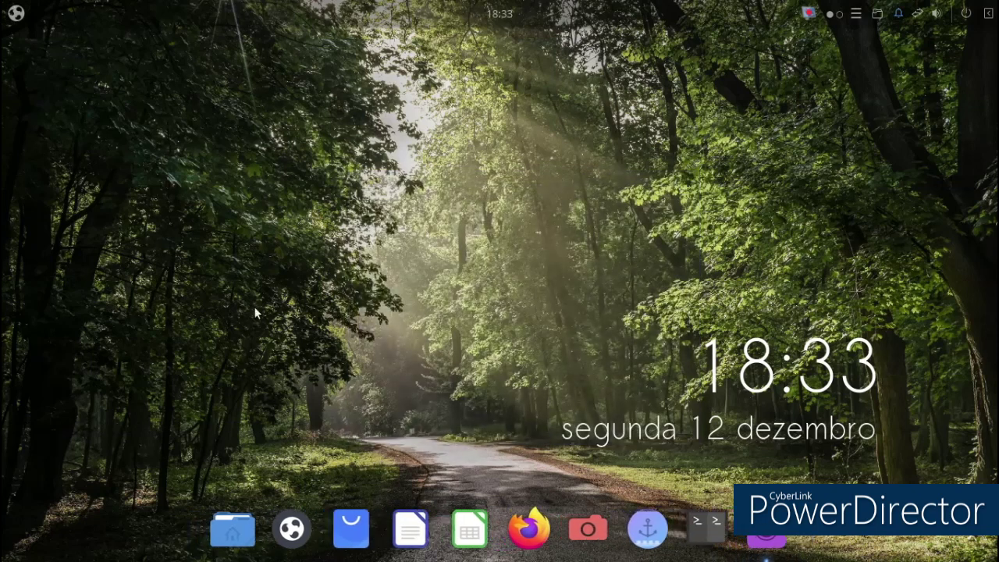
{"action": "key", "text": "super"}
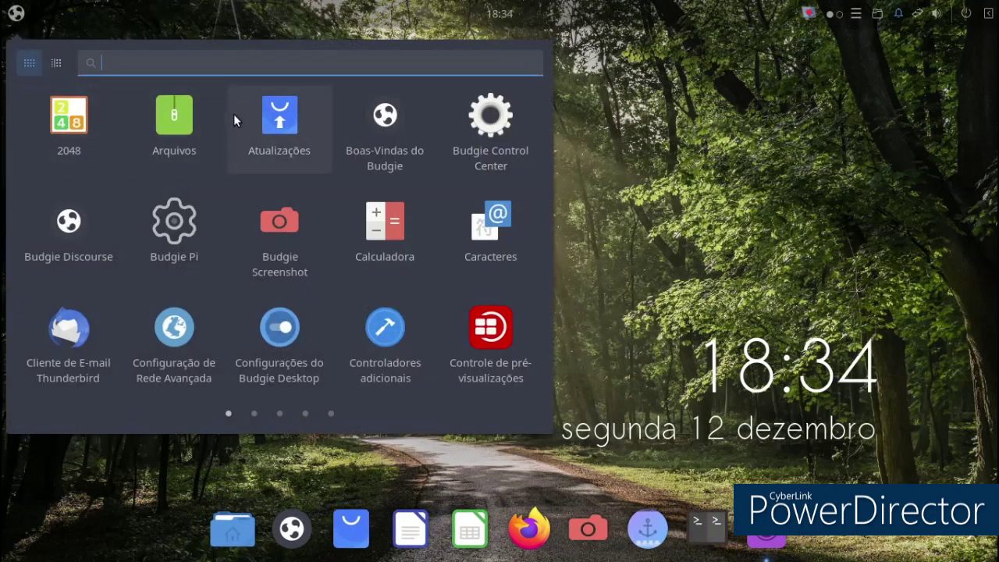
{"action": "left_click", "coordinate": [184, 221]}
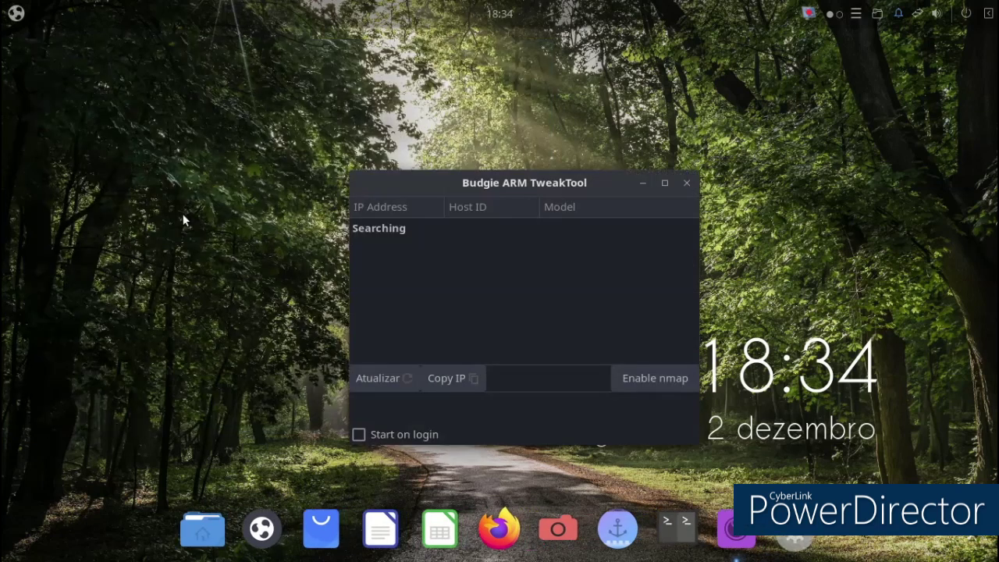
{"action": "left_click", "coordinate": [687, 183]}
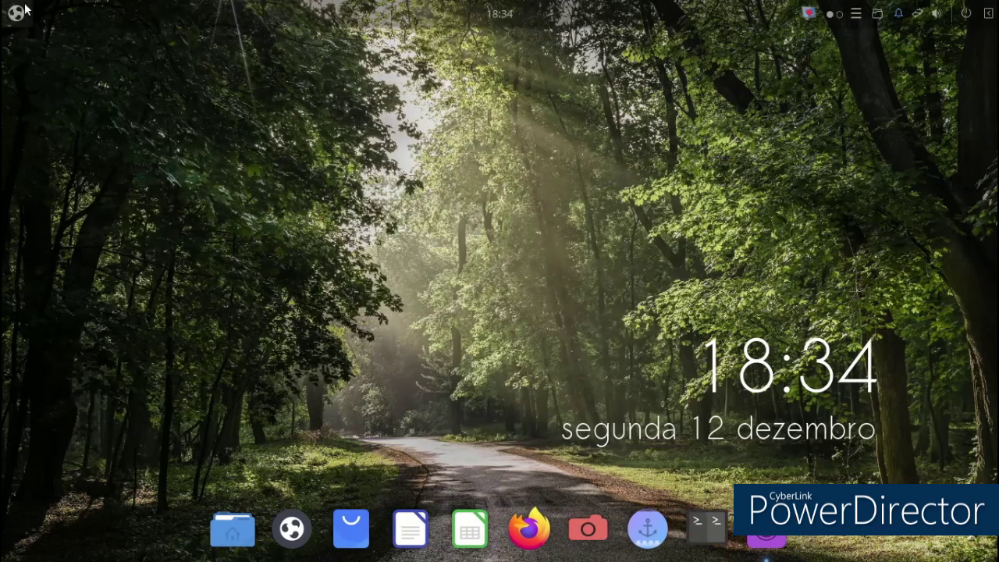
Open the Budgie Desktop settings, try the Pocillo-light widget theme and set the widgets to Pocillo-slim-dark.
{"action": "left_click", "coordinate": [24, 11]}
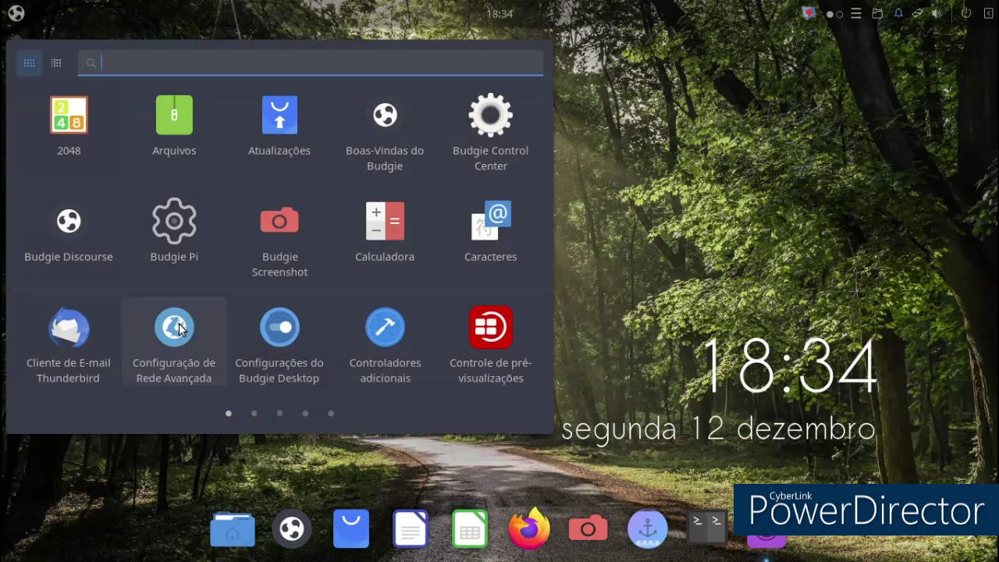
{"action": "left_click", "coordinate": [260, 333]}
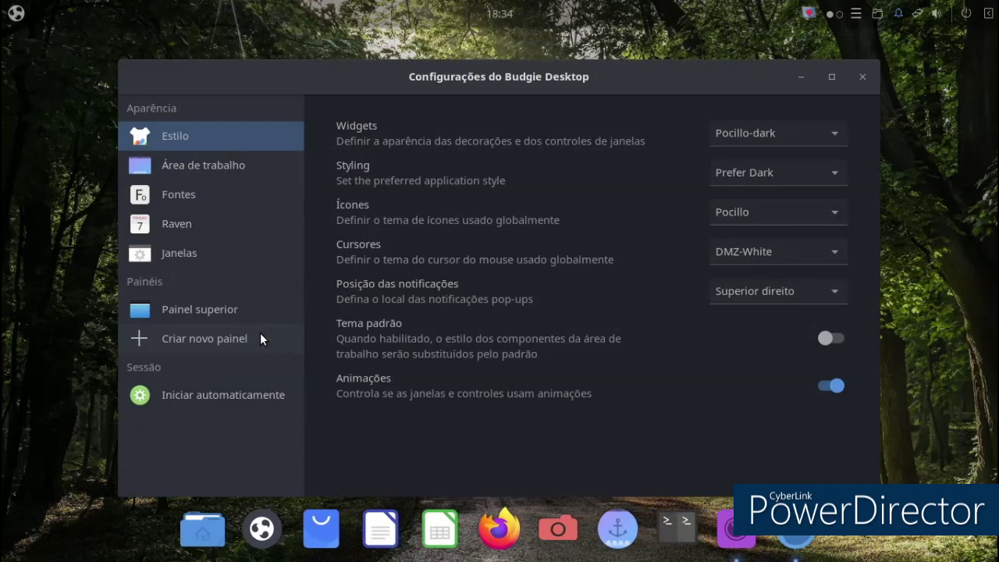
{"action": "left_click", "coordinate": [837, 137]}
{"action": "left_click", "coordinate": [828, 155]}
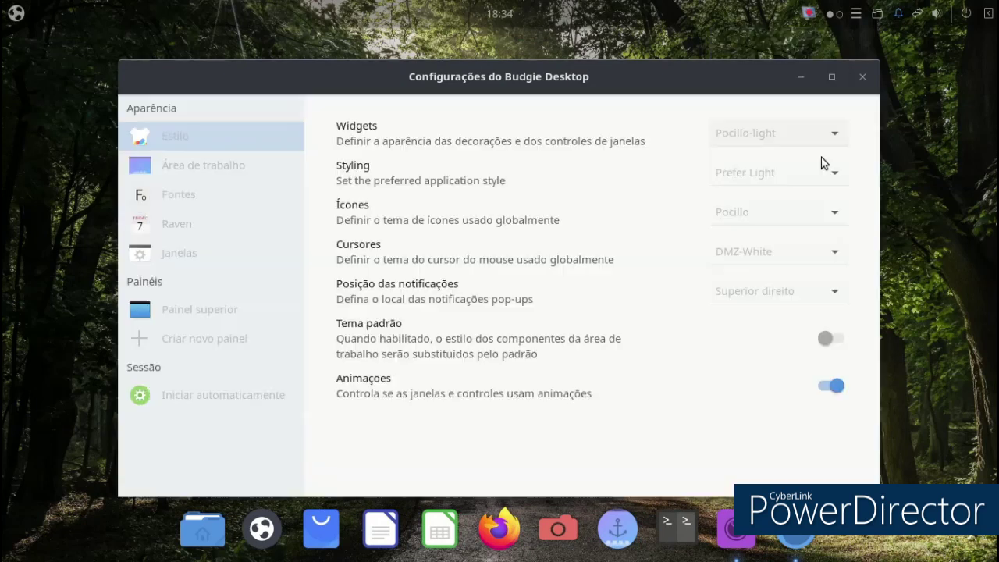
{"action": "left_click", "coordinate": [835, 142]}
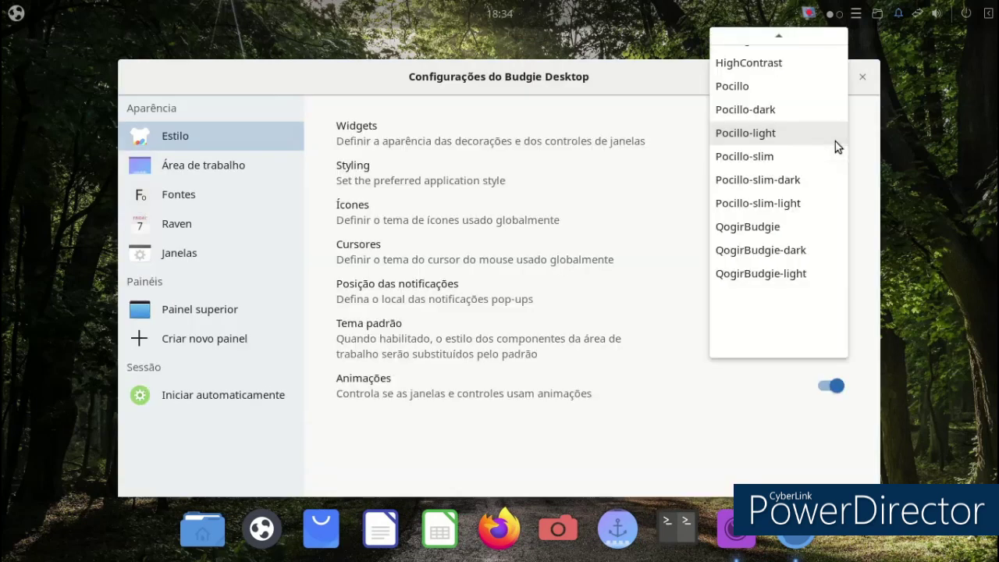
{"action": "left_click", "coordinate": [812, 177]}
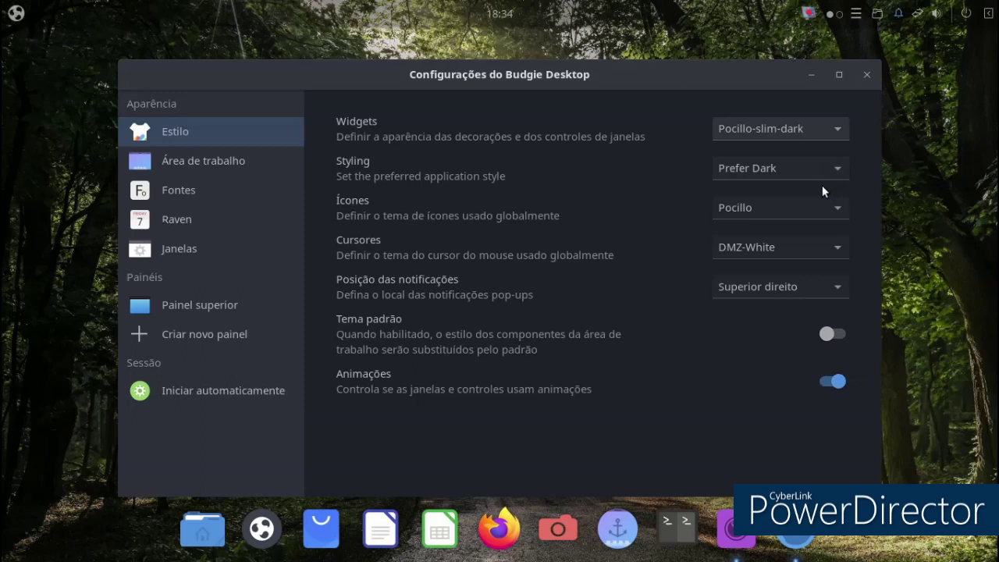
Set the icon theme to TelaBudgie-dark and view the cursor theme options without changing the selection.
{"action": "left_click", "coordinate": [838, 201]}
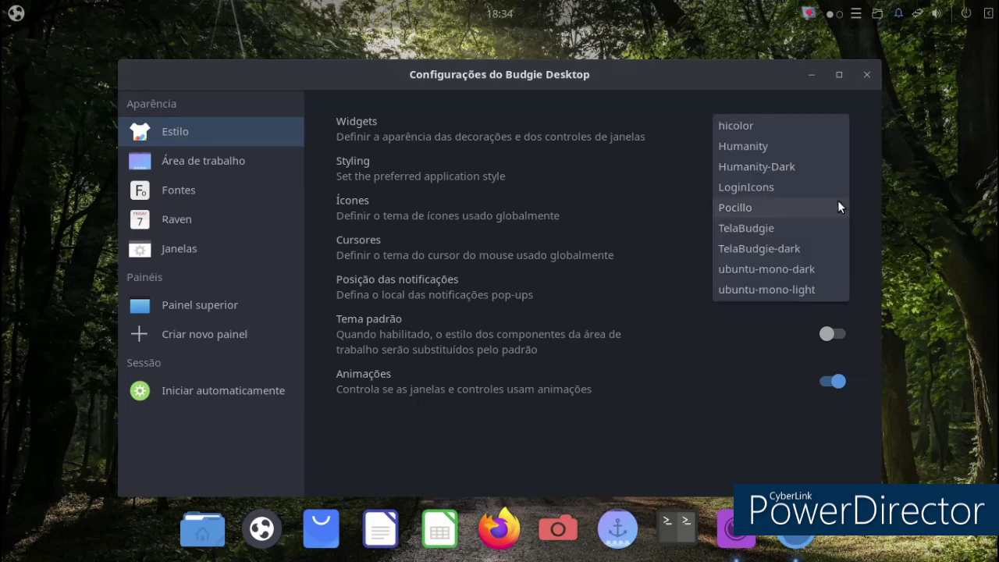
{"action": "left_click", "coordinate": [823, 247]}
{"action": "left_click", "coordinate": [842, 249]}
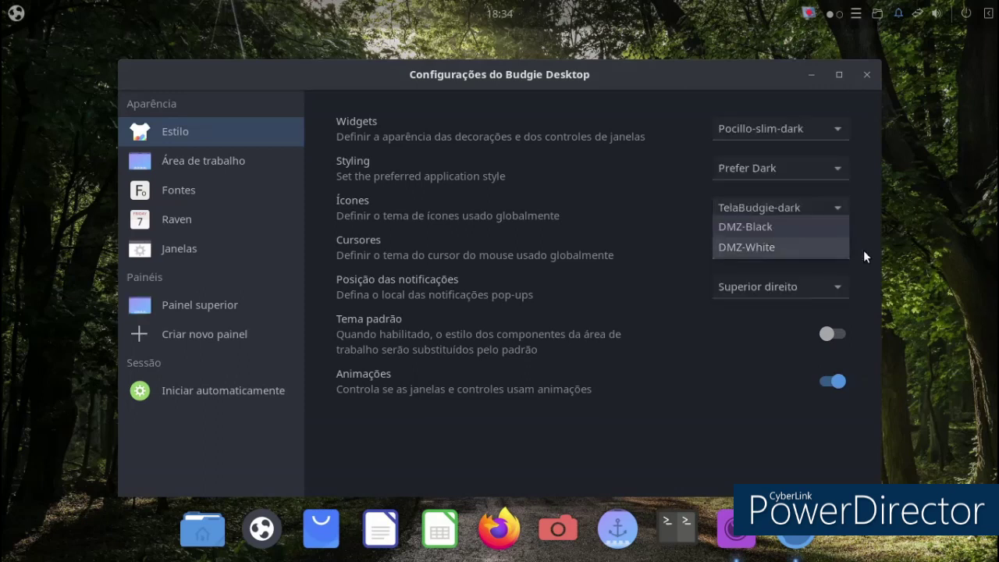
{"action": "left_click", "coordinate": [864, 250]}
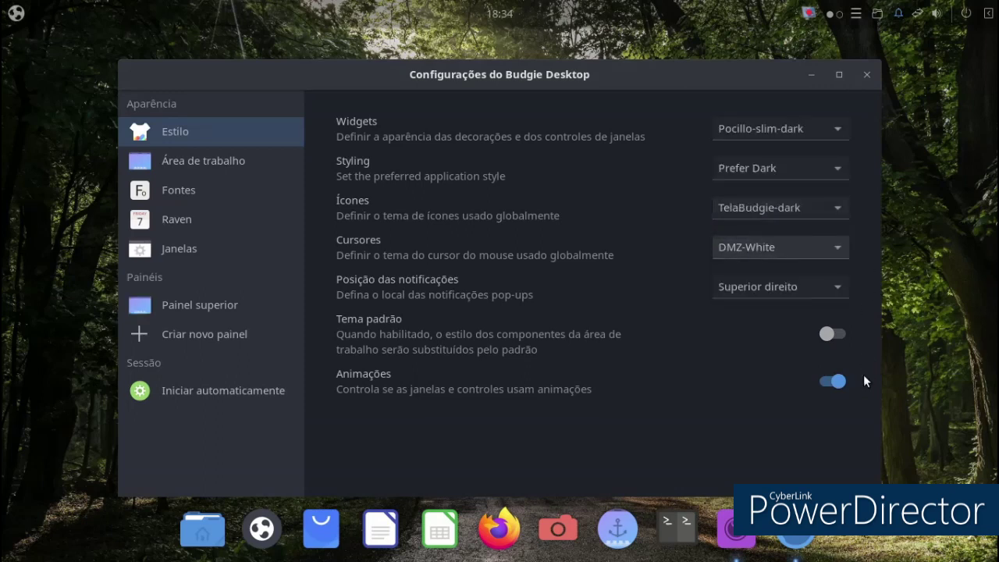
Enable the default theme (Tema padrão) for the desktop components and check the application launcher's appearance.
{"action": "left_click", "coordinate": [835, 334]}
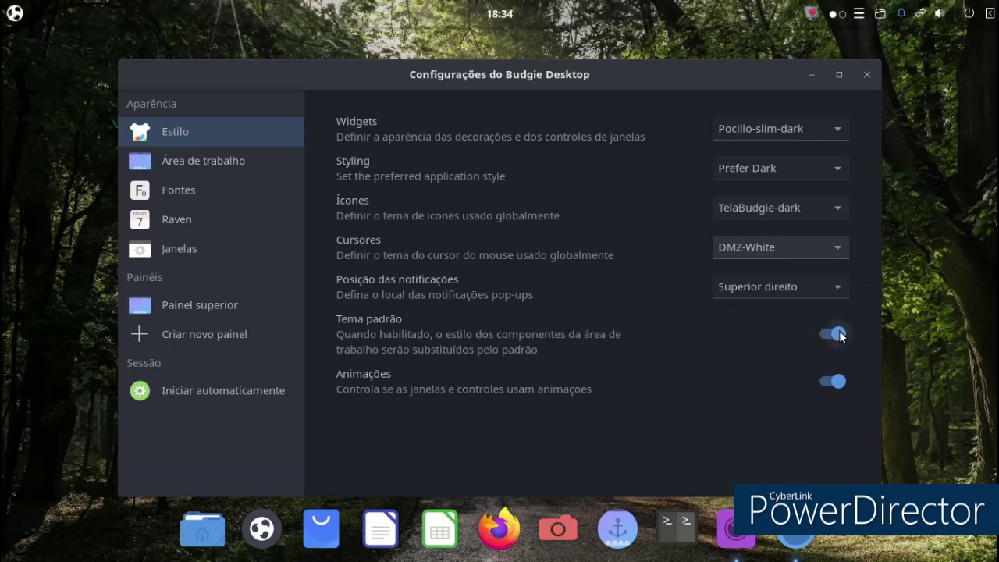
{"action": "left_click", "coordinate": [14, 13]}
{"action": "left_click", "coordinate": [14, 13]}
Review the Raven, window and top panel settings, and create a new desktop panel.
{"action": "left_click", "coordinate": [237, 222]}
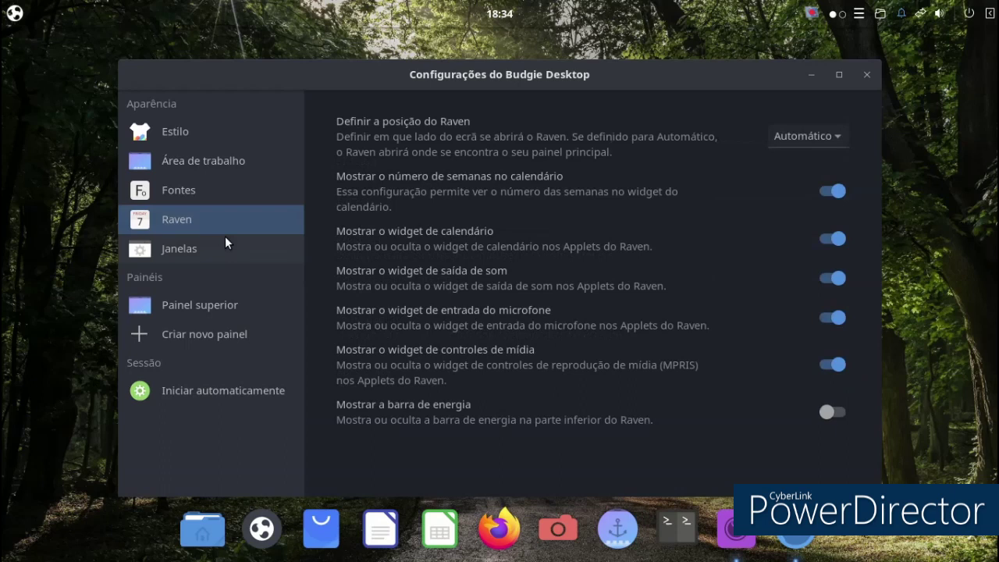
{"action": "left_click", "coordinate": [225, 238]}
{"action": "left_click", "coordinate": [211, 307]}
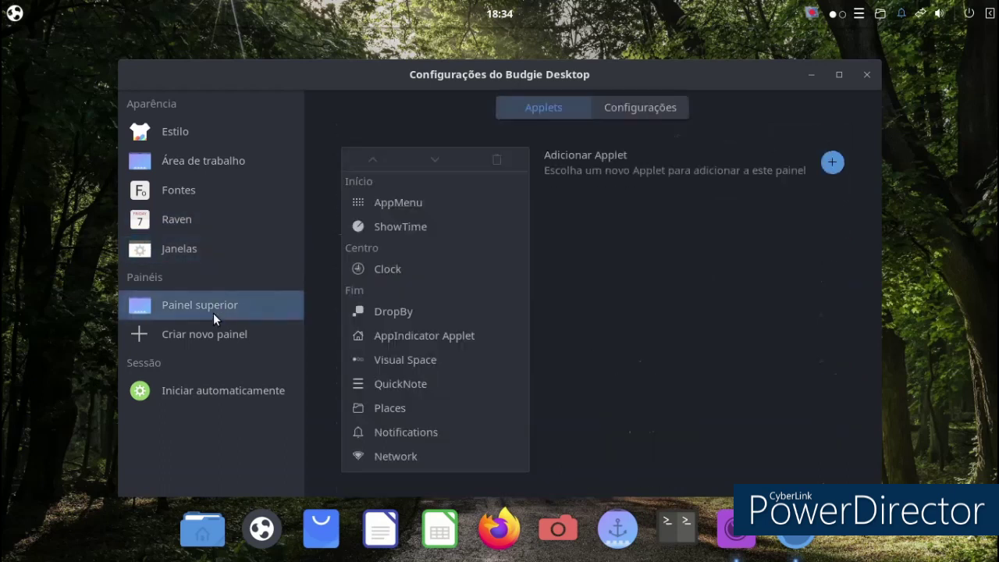
{"action": "left_click", "coordinate": [223, 341]}
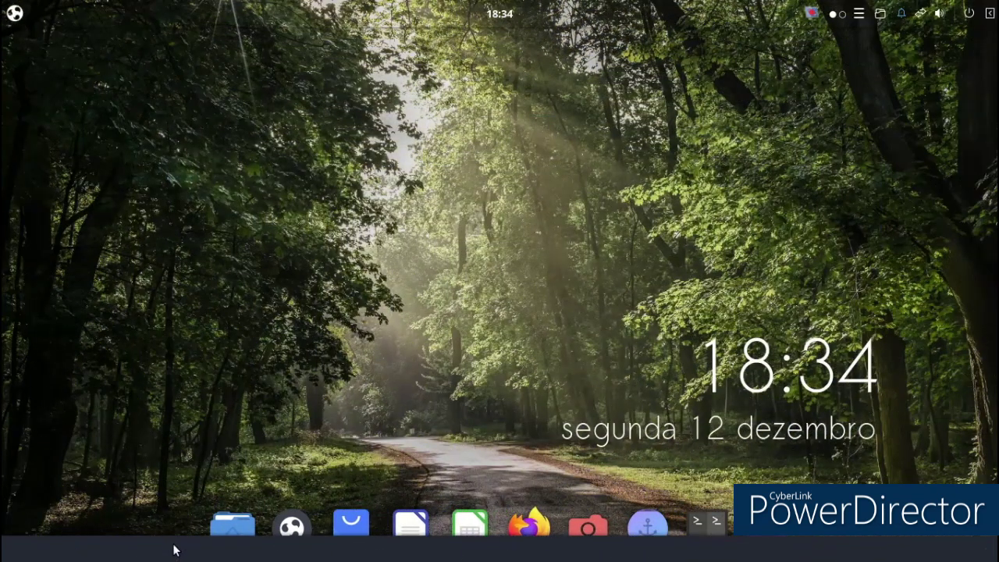
Open Budgie Screenshot, view its capture options and close it.
{"action": "left_click", "coordinate": [600, 522]}
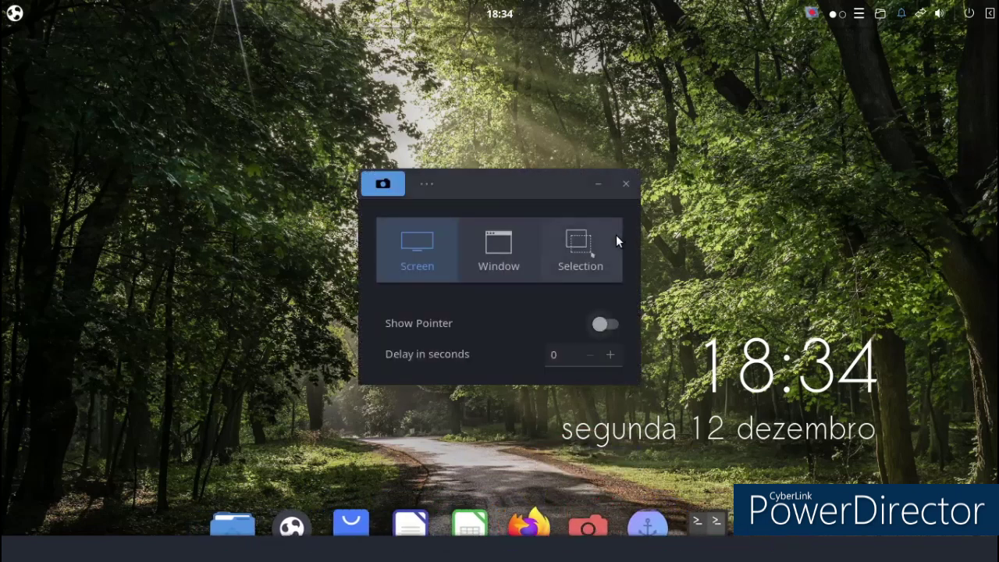
{"action": "left_click", "coordinate": [624, 185]}
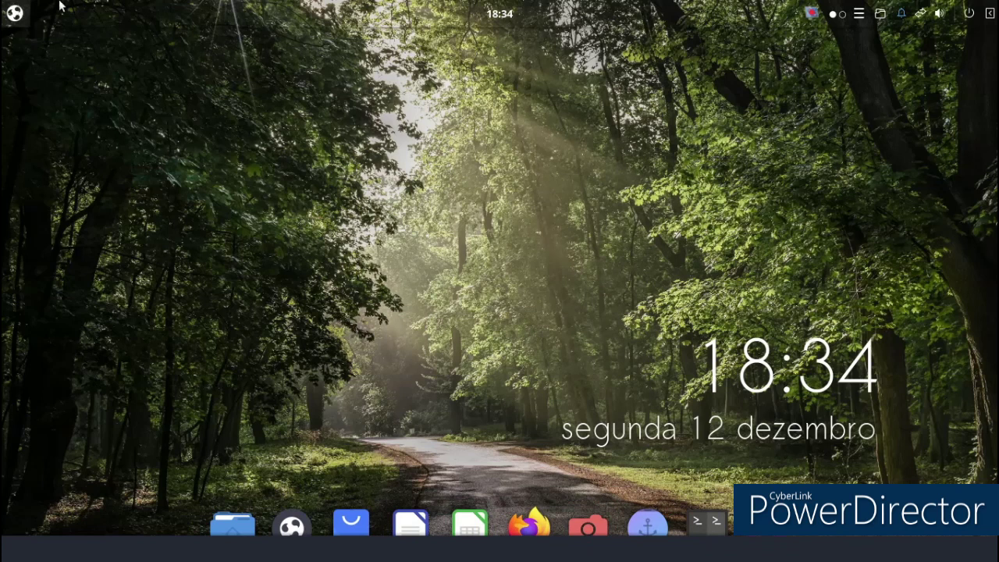
Pause the vokoscreenNG screen recording and minimize the recorder's window.
{"action": "right_click", "coordinate": [812, 14]}
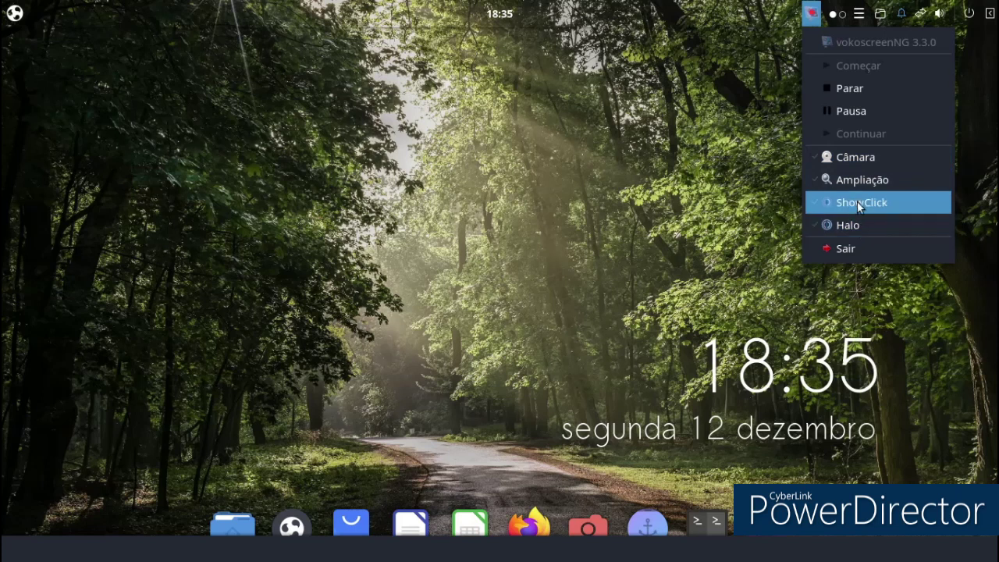
{"action": "left_click", "coordinate": [849, 110]}
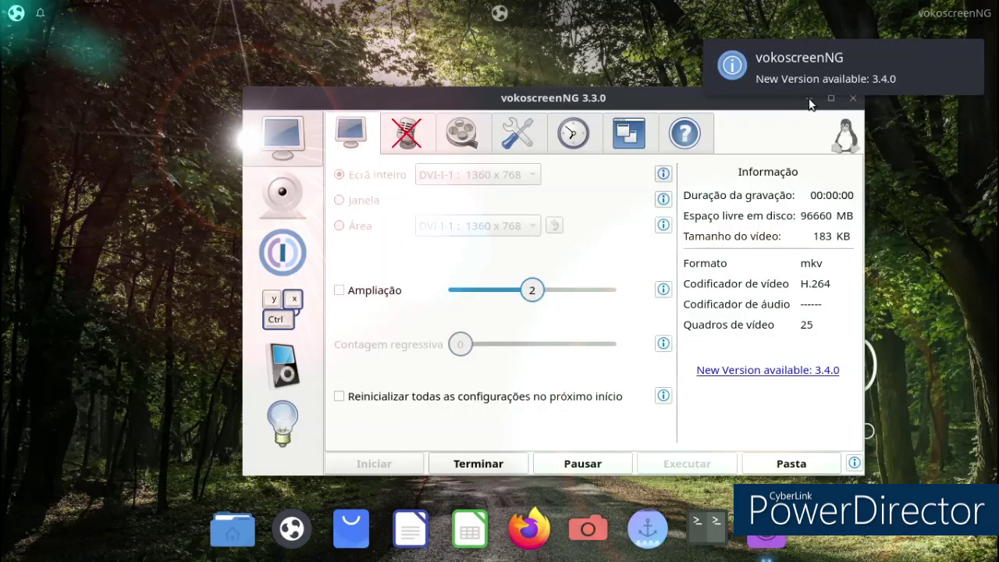
{"action": "left_click", "coordinate": [808, 98]}
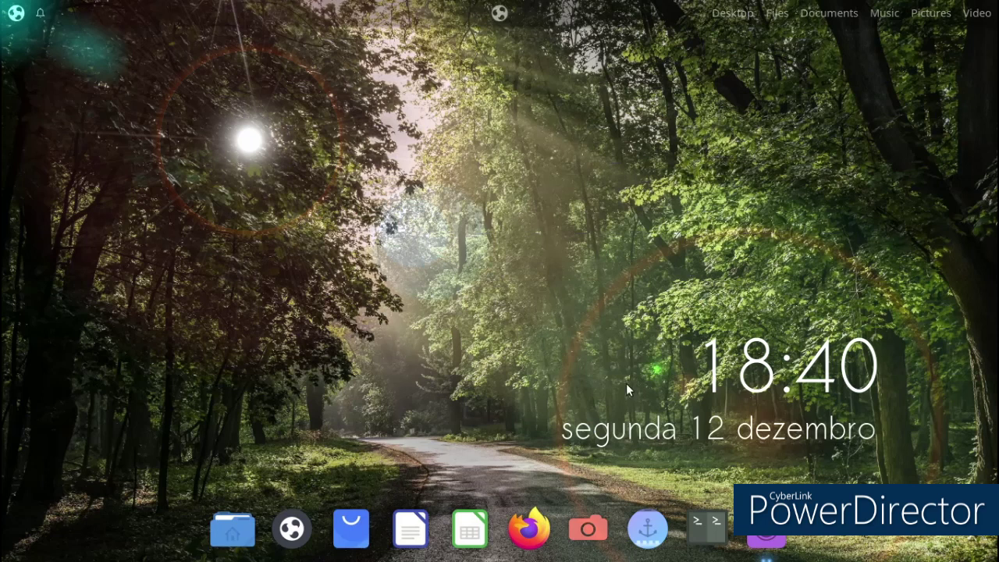
Open the Software store and browse its Explorar page and all the featured application banners.
{"action": "left_click", "coordinate": [368, 522]}
{"action": "left_click_drag", "start_coordinate": [307, 92], "coordinate": [296, 63]}
{"action": "scroll", "coordinate": [425, 189], "scroll_direction": "down", "scroll_amount": 4}
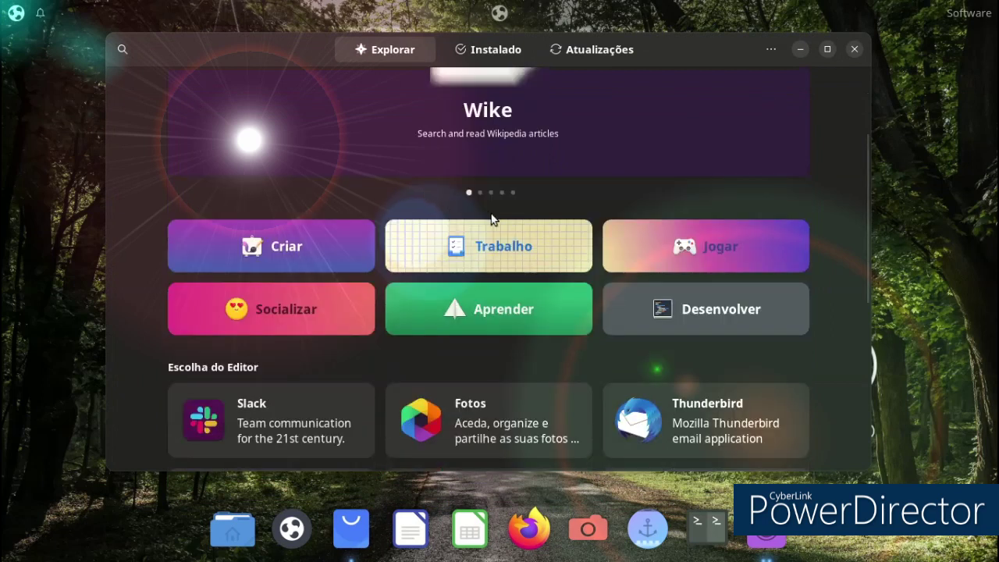
{"action": "scroll", "coordinate": [492, 219], "scroll_direction": "up", "scroll_amount": 4}
{"action": "left_click", "coordinate": [781, 204]}
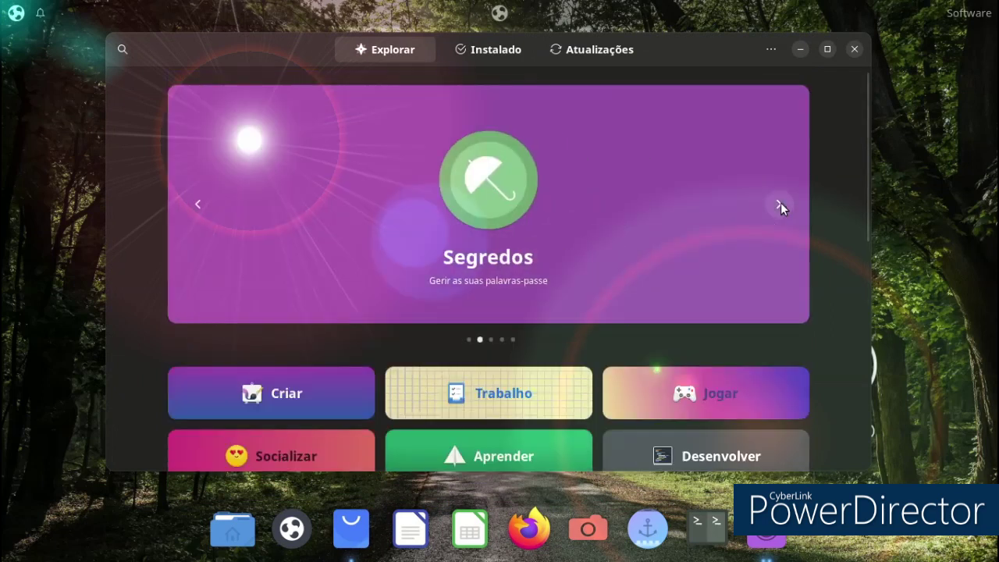
{"action": "left_click", "coordinate": [781, 205]}
{"action": "left_click", "coordinate": [780, 205]}
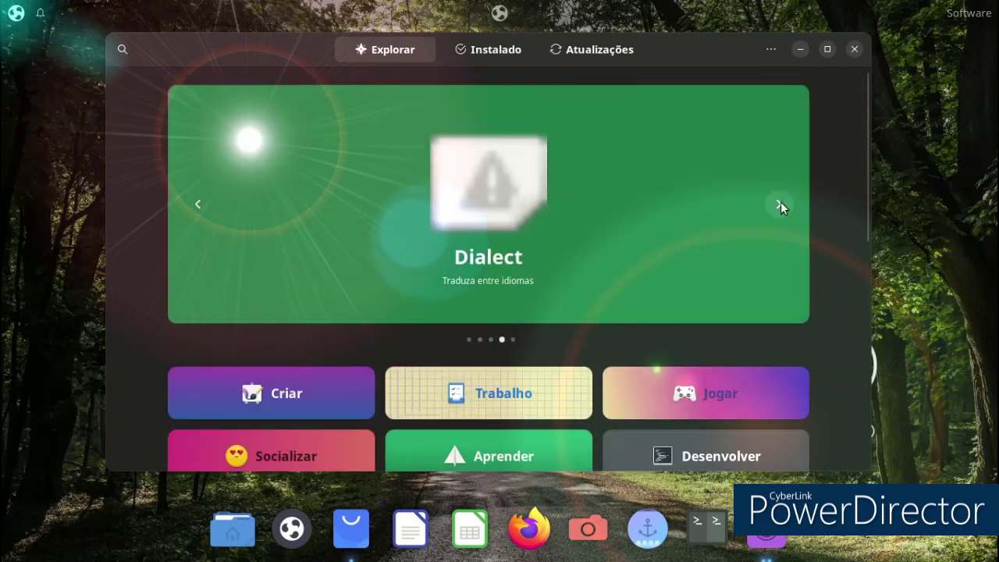
{"action": "left_click", "coordinate": [781, 205]}
{"action": "left_click", "coordinate": [781, 205]}
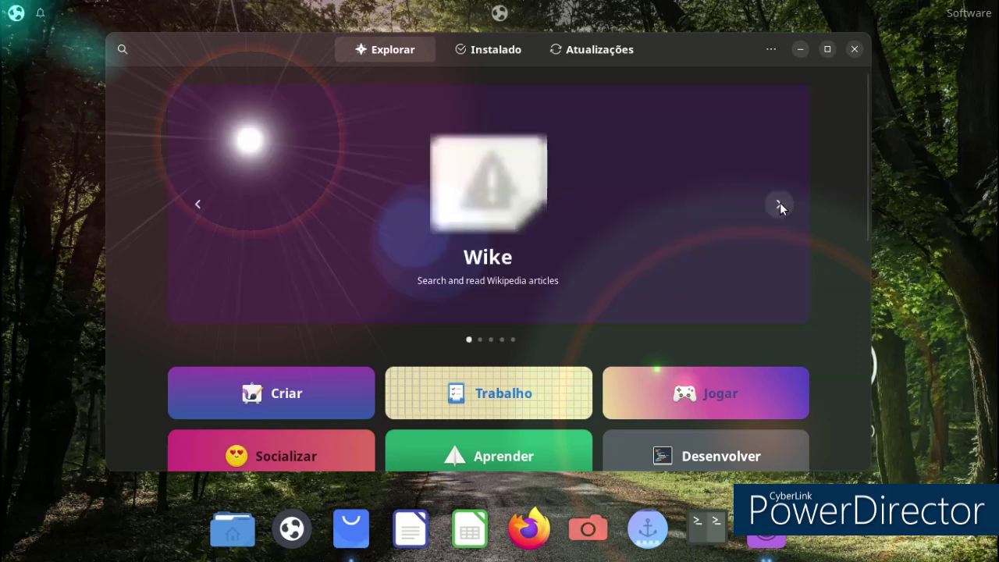
Look through the store's recommended applications and open the Controladores de hardware category under Outras categorias.
{"action": "scroll", "coordinate": [507, 315], "scroll_direction": "down", "scroll_amount": 4}
{"action": "scroll", "coordinate": [507, 315], "scroll_direction": "down", "scroll_amount": 10}
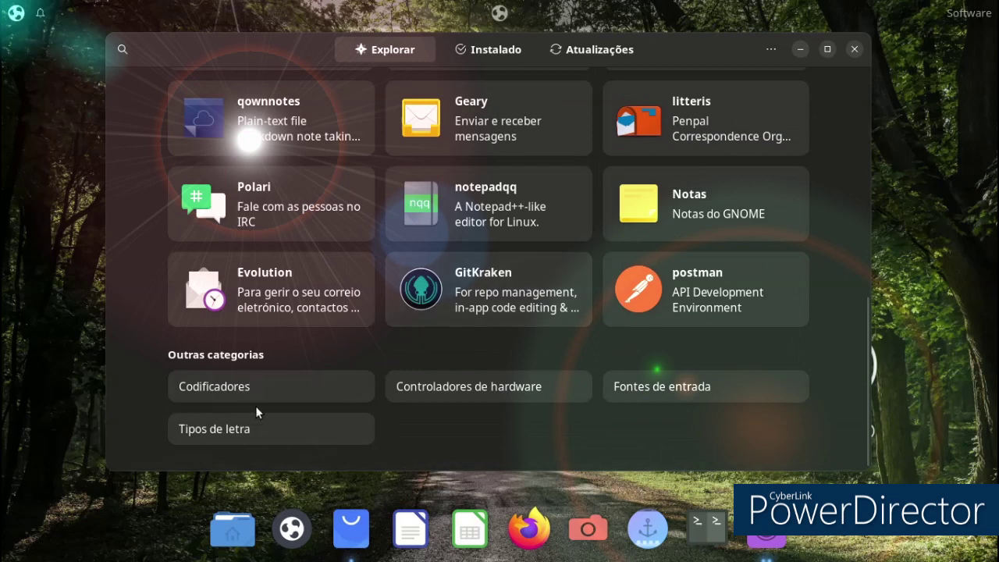
{"action": "left_click", "coordinate": [466, 386]}
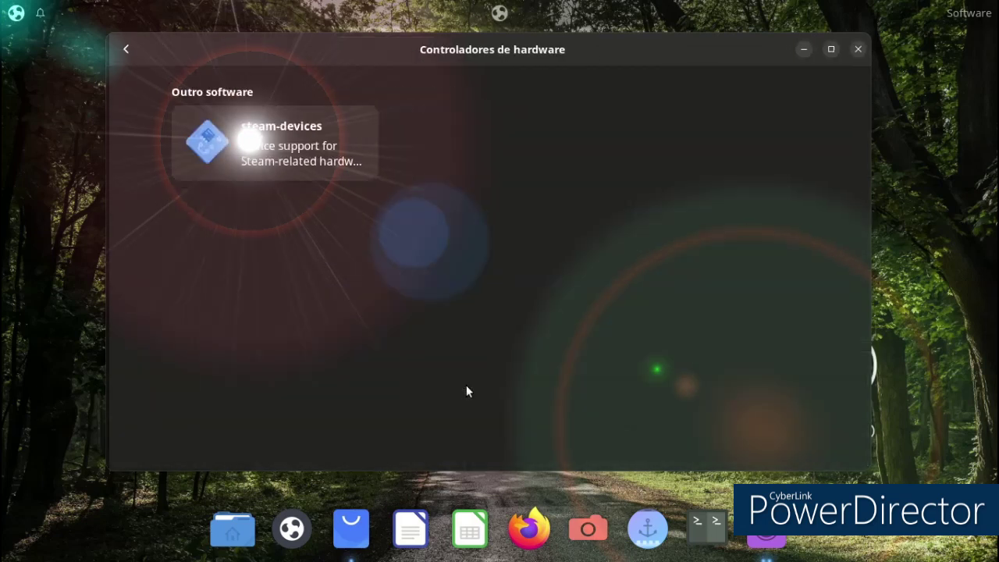
Look through the Fontes de entrada category in the store and close the Software window.
{"action": "left_click", "coordinate": [123, 50]}
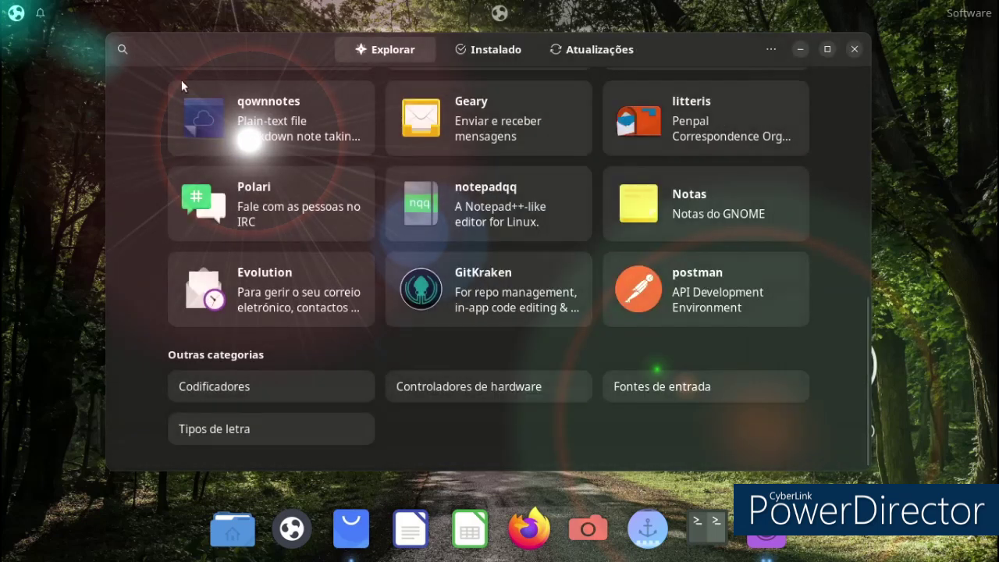
{"action": "left_click", "coordinate": [665, 385]}
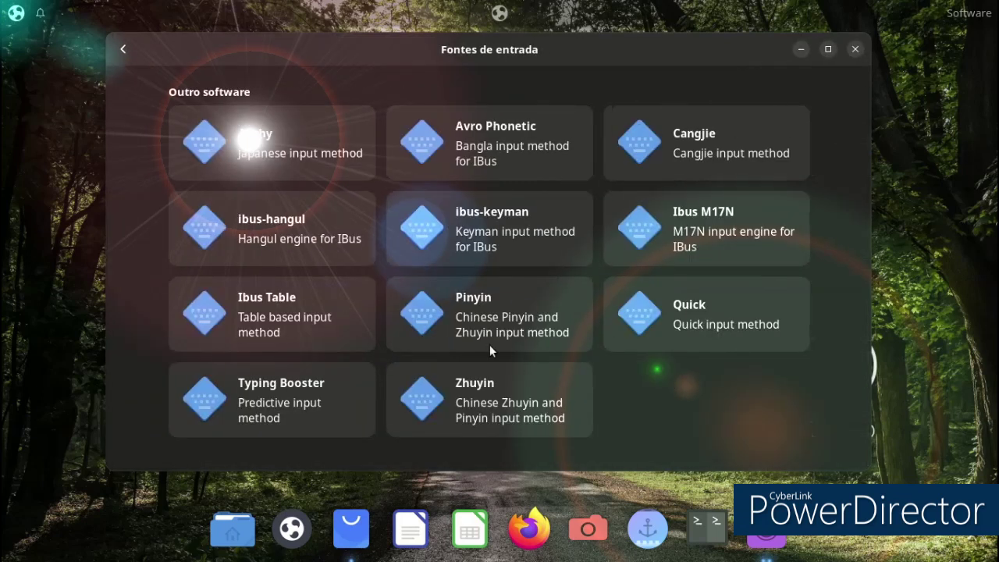
{"action": "left_click", "coordinate": [120, 40]}
{"action": "left_click", "coordinate": [855, 49]}
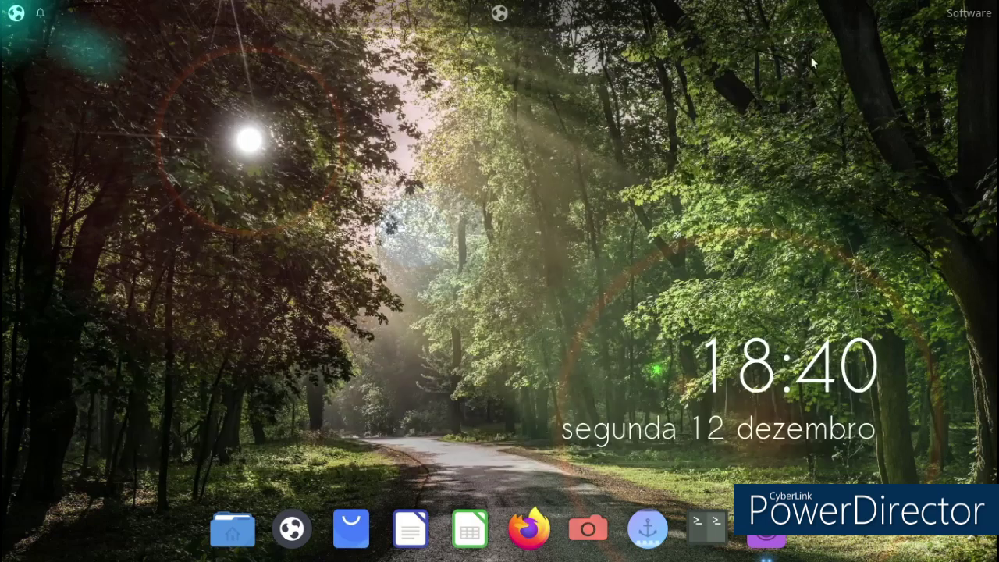
Set the desktop background to the green valley picture with the white building and look through the other wallpapers.
{"action": "right_click", "coordinate": [478, 77]}
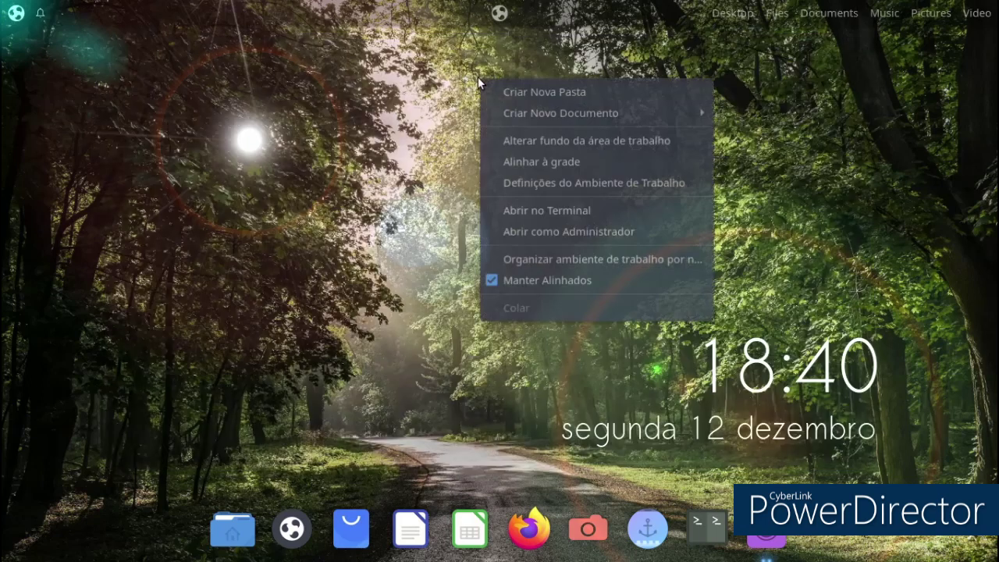
{"action": "left_click", "coordinate": [499, 140]}
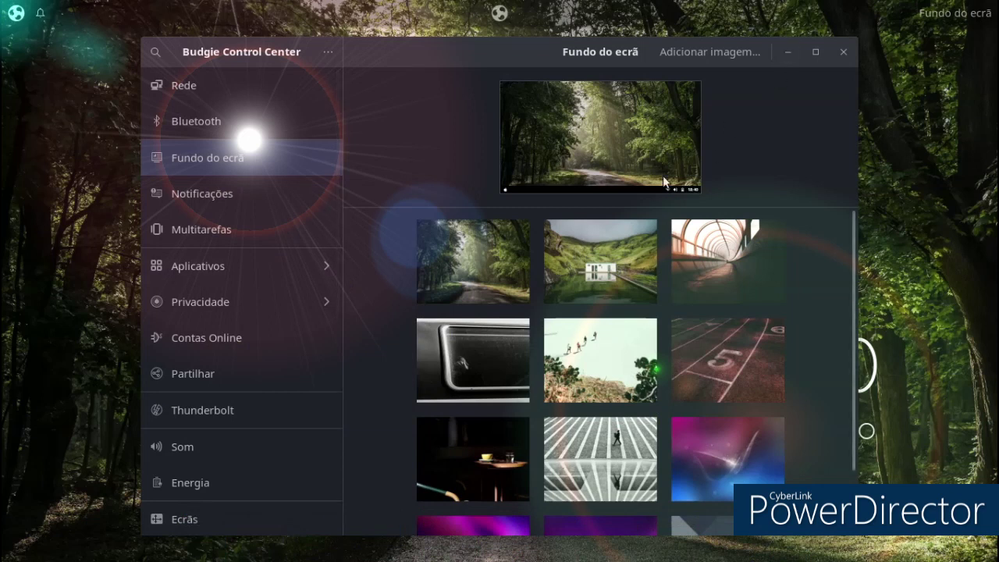
{"action": "left_click", "coordinate": [619, 248]}
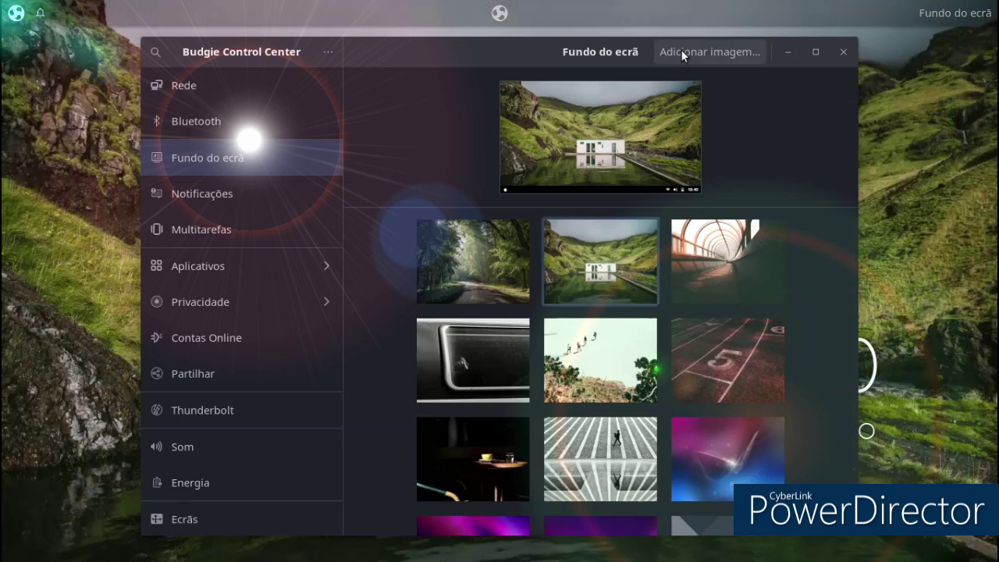
{"action": "left_click_drag", "start_coordinate": [485, 50], "coordinate": [430, 72]}
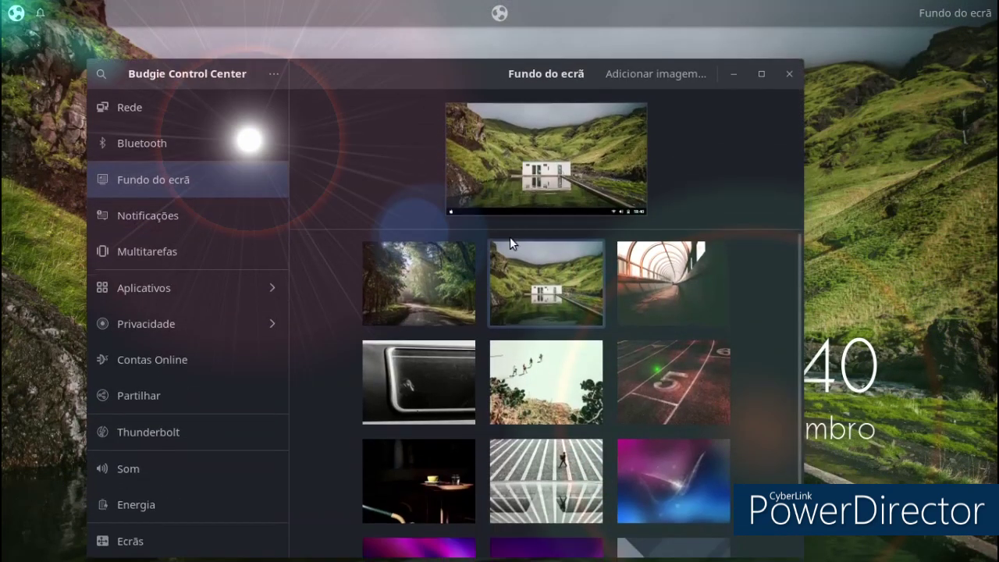
{"action": "scroll", "coordinate": [507, 242], "scroll_direction": "down", "scroll_amount": 2}
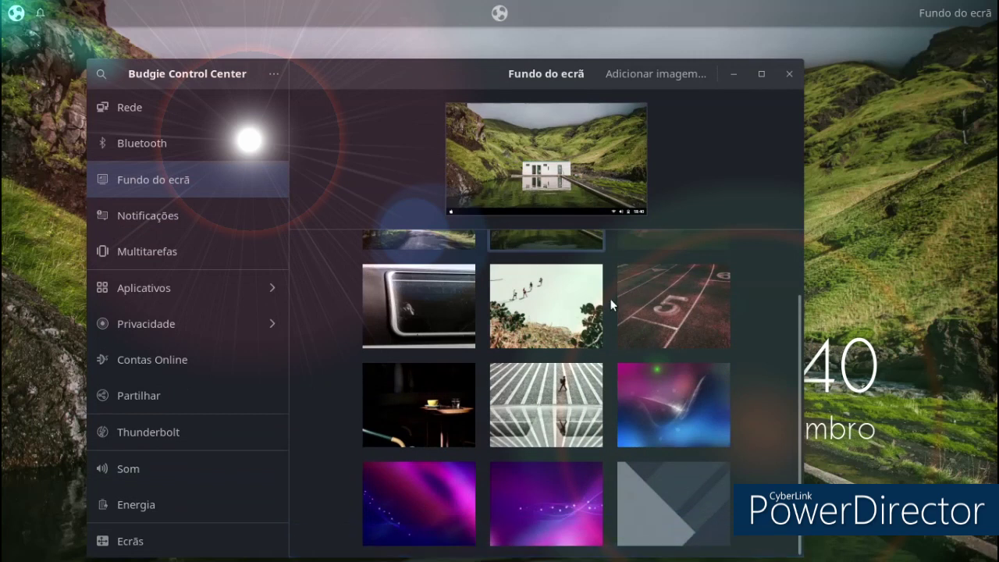
View the Notificações, Privacidade, Contas Online and Partilhar settings in the Budgie Control Center.
{"action": "left_click", "coordinate": [188, 231]}
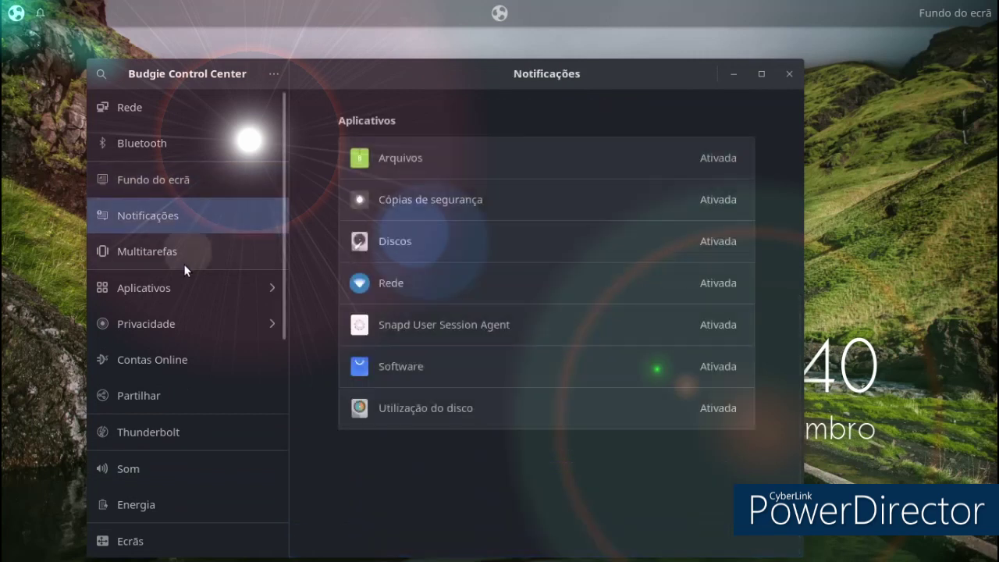
{"action": "left_click", "coordinate": [185, 265]}
{"action": "left_click", "coordinate": [198, 323]}
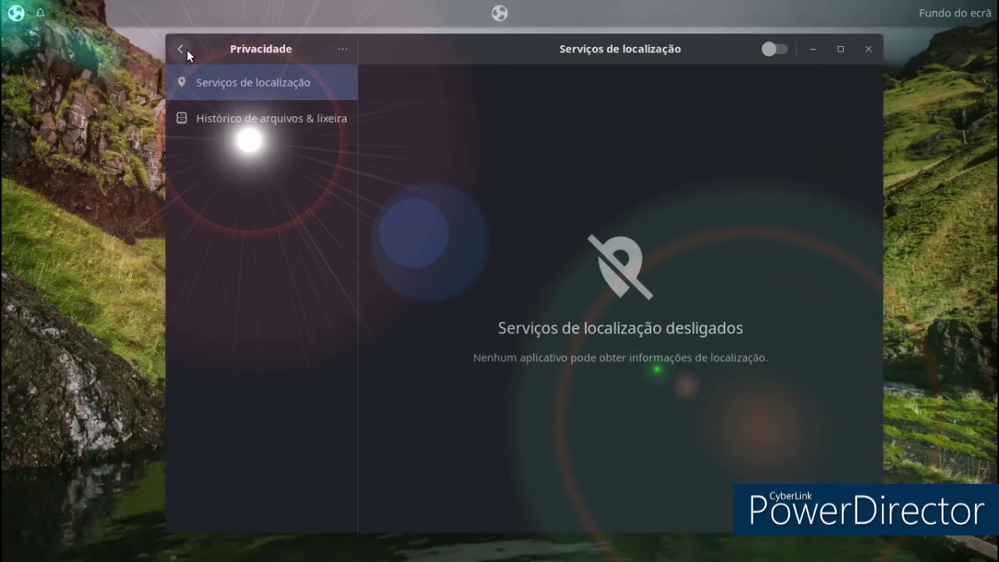
{"action": "left_click", "coordinate": [185, 49]}
{"action": "left_click", "coordinate": [234, 334]}
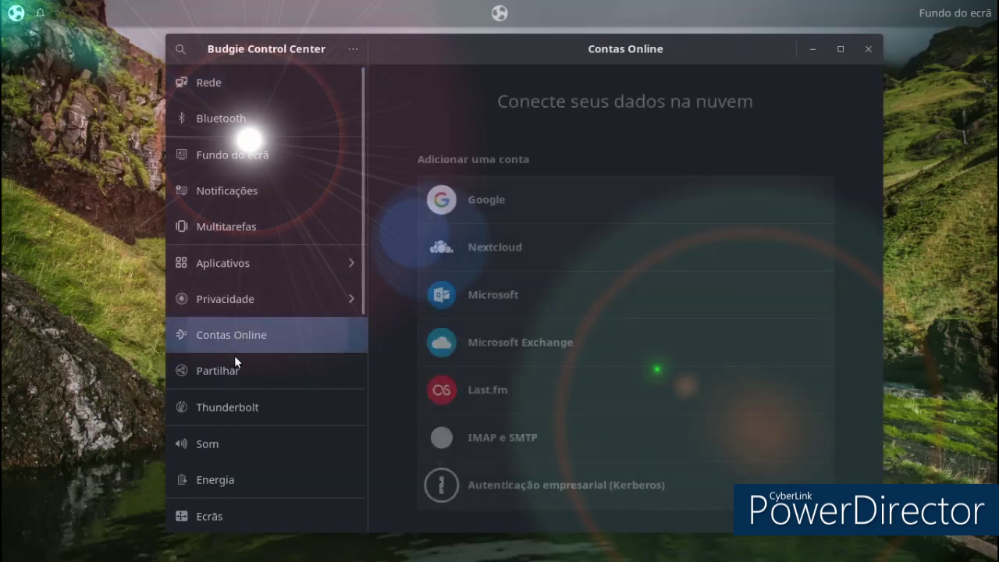
{"action": "left_click", "coordinate": [231, 370]}
View the Thunderbolt, Som and Ecrãs settings in the Control Center.
{"action": "scroll", "coordinate": [231, 370], "scroll_direction": "down", "scroll_amount": 3}
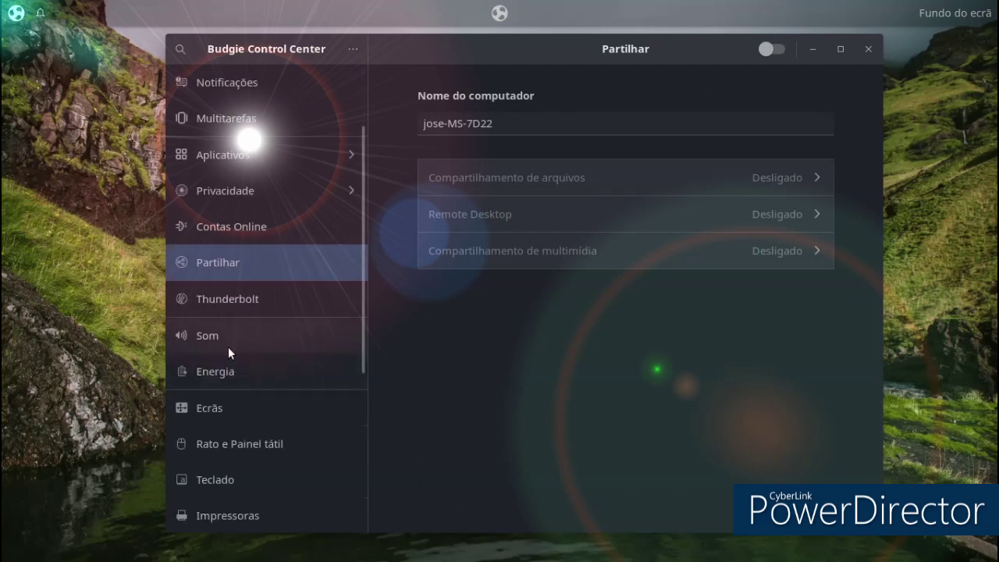
{"action": "left_click", "coordinate": [236, 336]}
{"action": "left_click", "coordinate": [241, 304]}
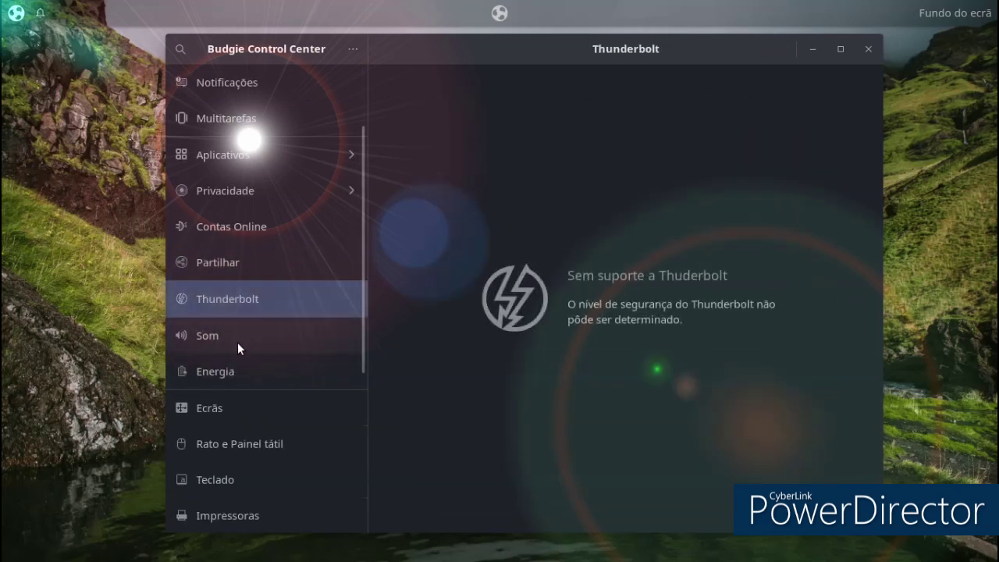
{"action": "left_click", "coordinate": [237, 341]}
{"action": "left_click", "coordinate": [228, 409]}
Change the user account's avatar to the surfer picture in the Utilizadores settings and return to the settings list.
{"action": "scroll", "coordinate": [228, 441], "scroll_direction": "down", "scroll_amount": 7}
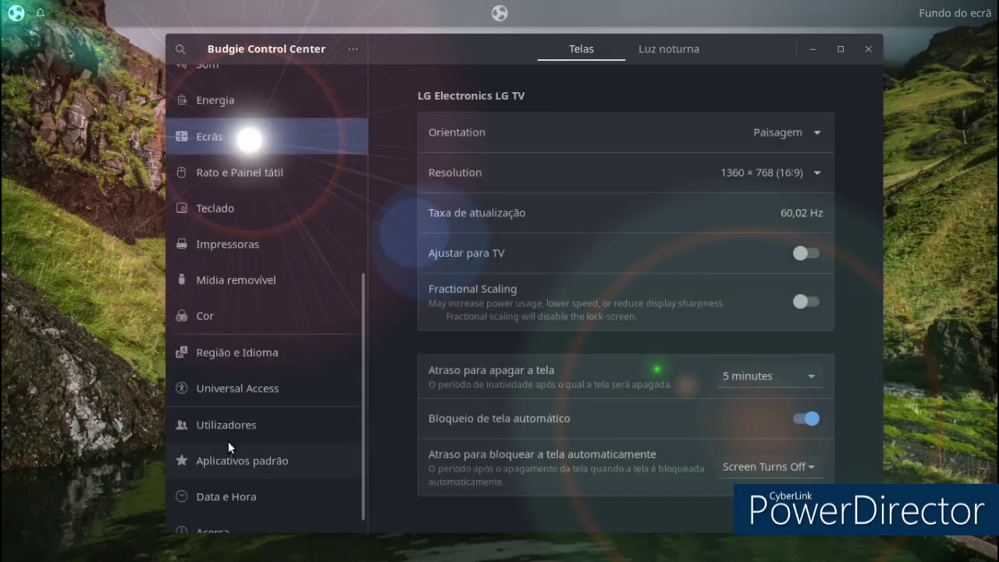
{"action": "left_click", "coordinate": [228, 443]}
{"action": "left_click", "coordinate": [399, 203]}
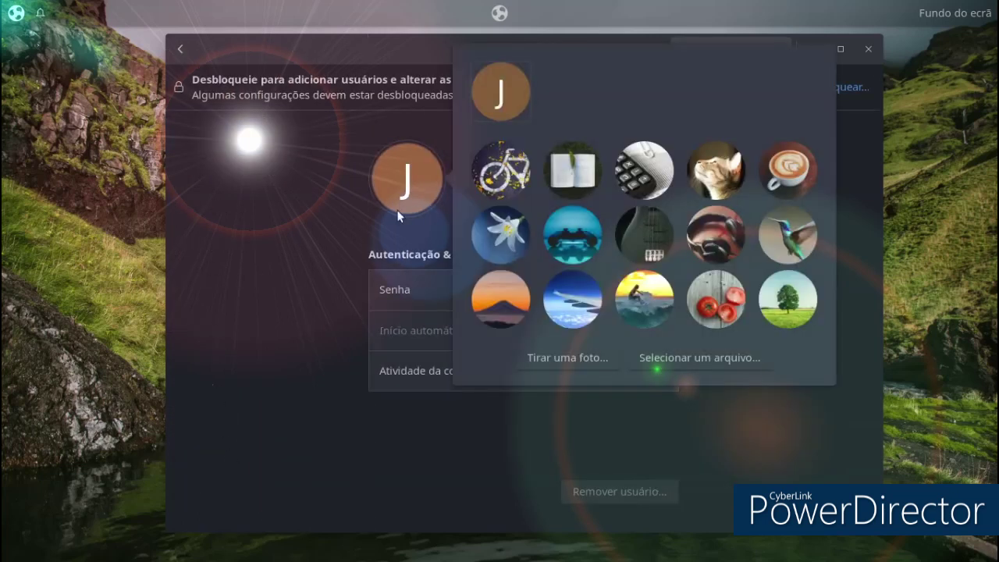
{"action": "left_click", "coordinate": [648, 289]}
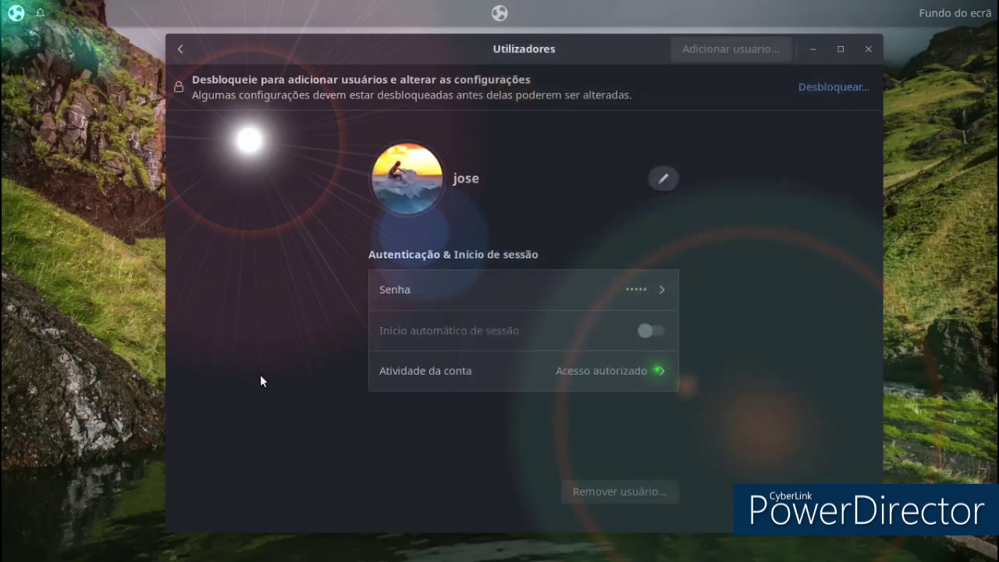
{"action": "left_click", "coordinate": [188, 50]}
View the Aplicativos padrão, Data e Hora and Acerca pages, including the hardware and system details, and close the Control Center.
{"action": "scroll", "coordinate": [230, 440], "scroll_direction": "down", "scroll_amount": 1}
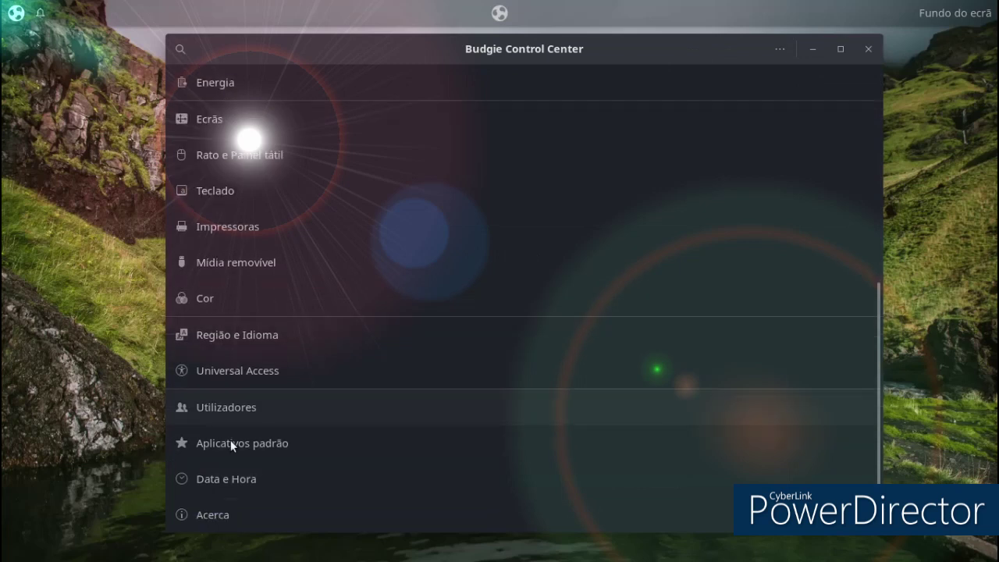
{"action": "left_click", "coordinate": [234, 446]}
{"action": "left_click", "coordinate": [240, 470]}
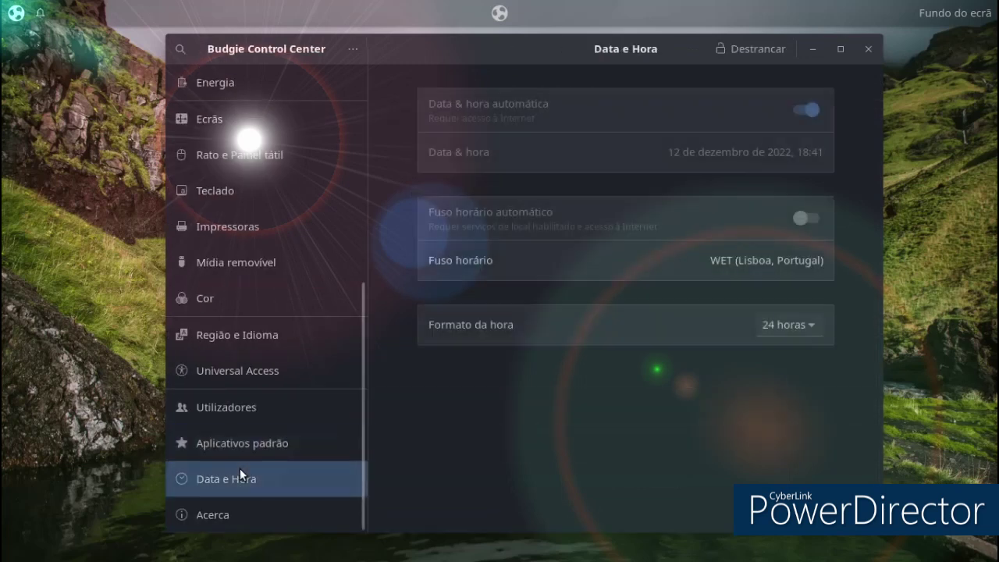
{"action": "left_click", "coordinate": [233, 513]}
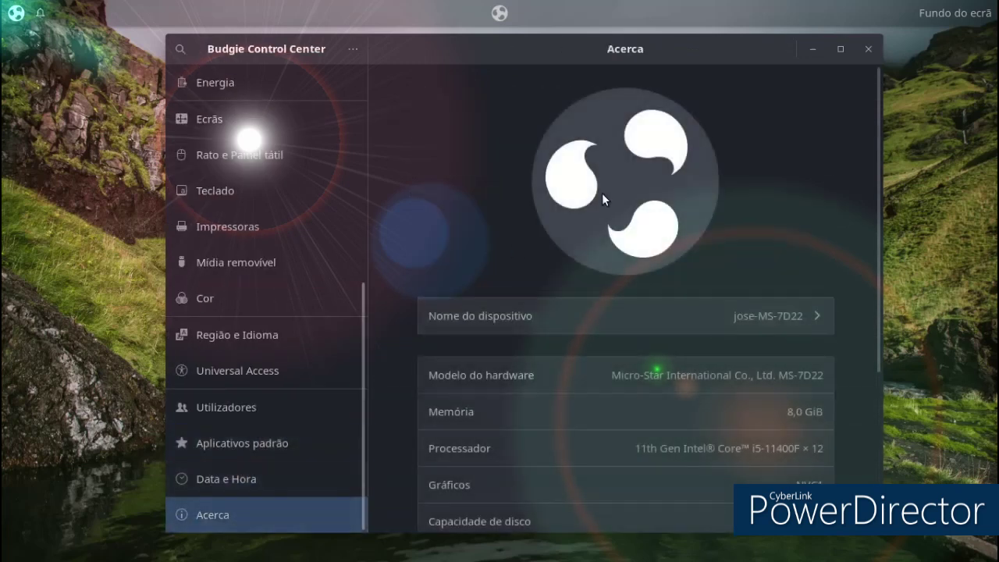
{"action": "scroll", "coordinate": [506, 238], "scroll_direction": "down", "scroll_amount": 3}
{"action": "scroll", "coordinate": [504, 239], "scroll_direction": "down", "scroll_amount": 2}
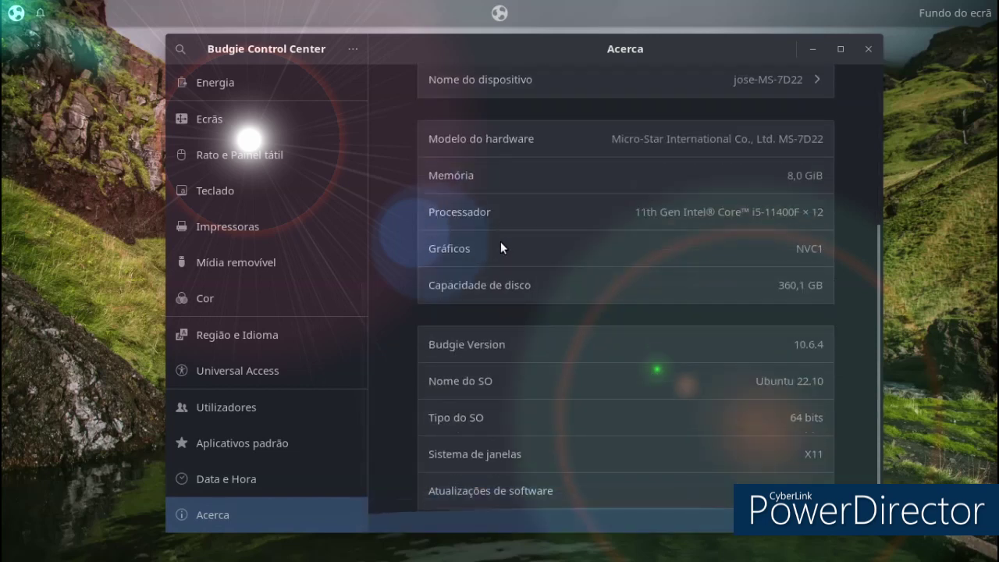
{"action": "left_click", "coordinate": [865, 56]}
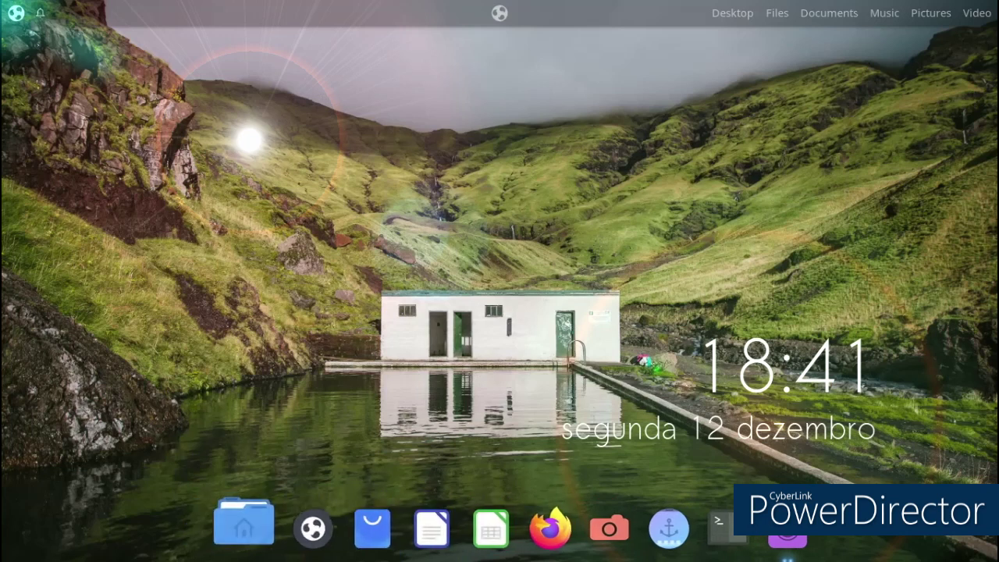
Open the Budgie welcome application and browse the browsers offered under Primeiros passos, Escolha de navegador.
{"action": "left_click", "coordinate": [292, 537]}
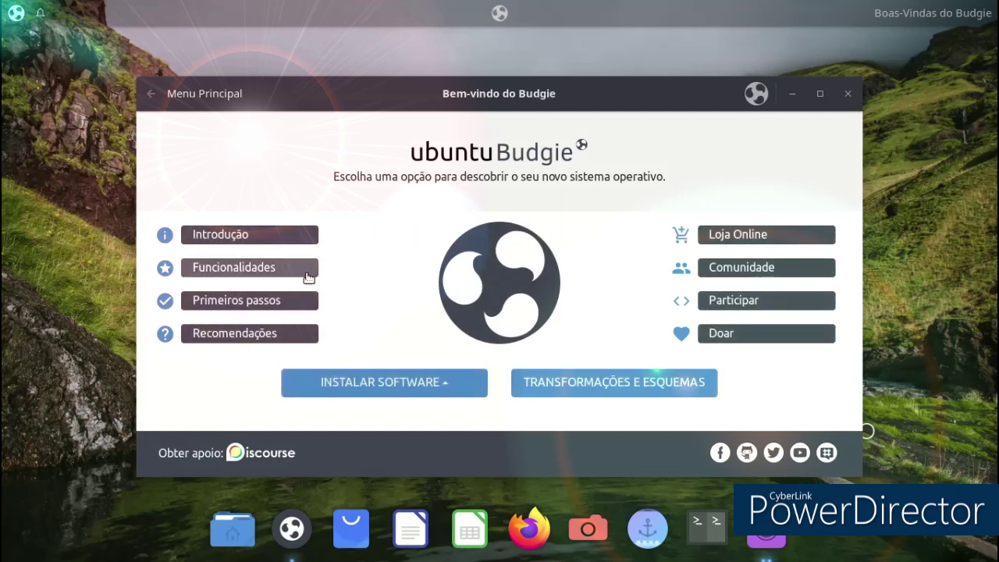
{"action": "left_click", "coordinate": [283, 310]}
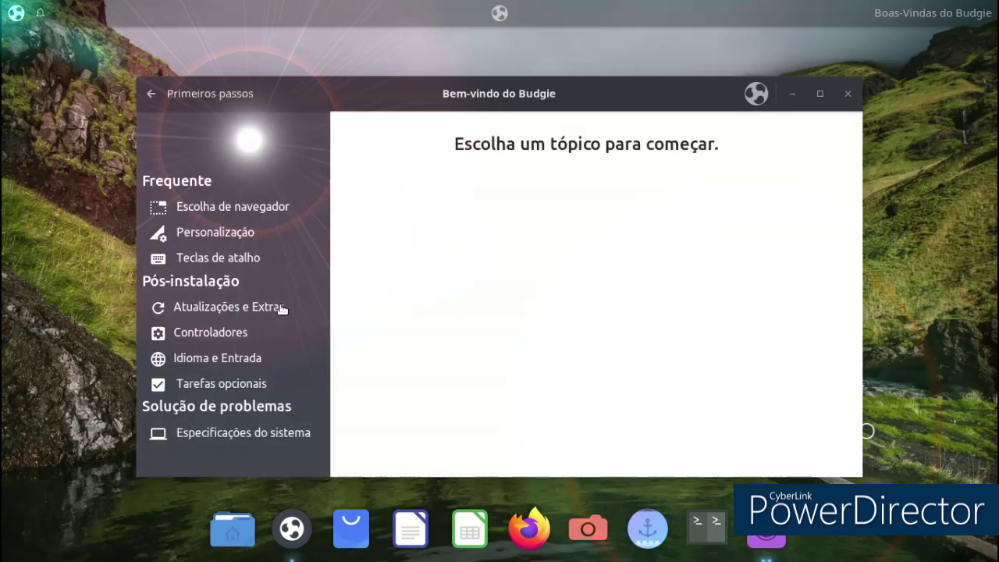
{"action": "left_click", "coordinate": [257, 209]}
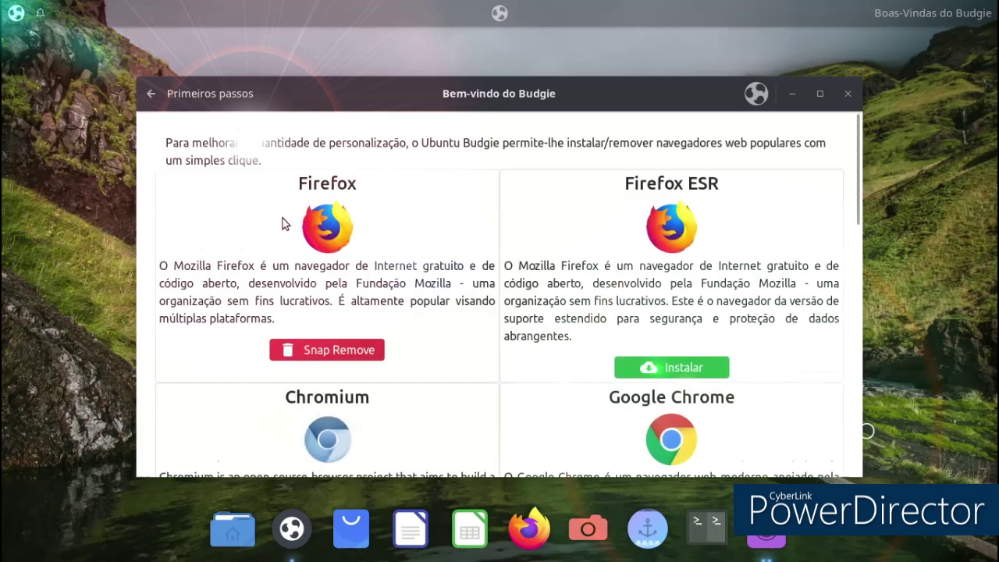
{"action": "scroll", "coordinate": [568, 227], "scroll_direction": "down", "scroll_amount": 3}
{"action": "scroll", "coordinate": [570, 225], "scroll_direction": "down", "scroll_amount": 8}
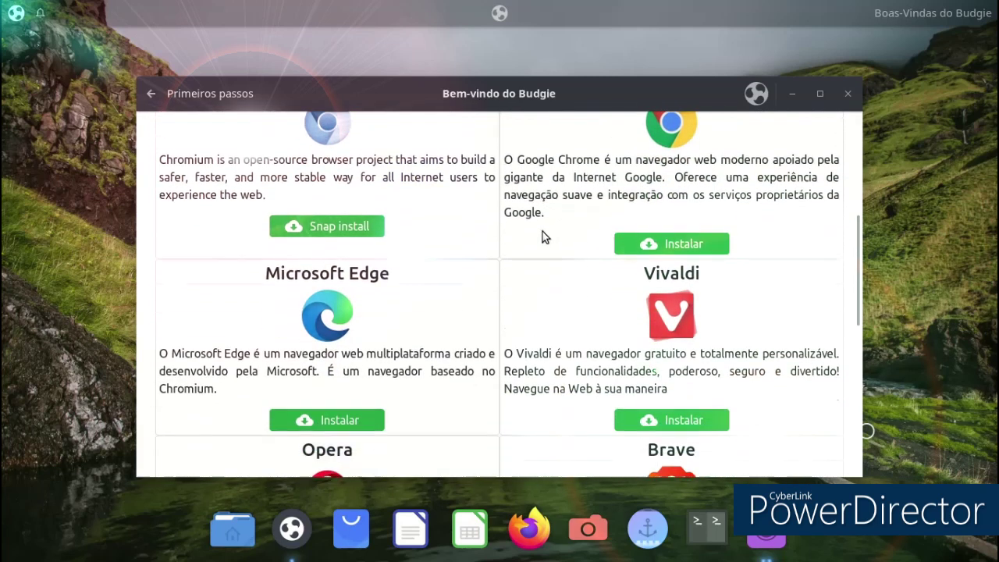
{"action": "scroll", "coordinate": [527, 264], "scroll_direction": "down", "scroll_amount": 5}
Install Google Chrome from the browser list, accepting its third-party repository.
{"action": "scroll", "coordinate": [520, 257], "scroll_direction": "up", "scroll_amount": 12}
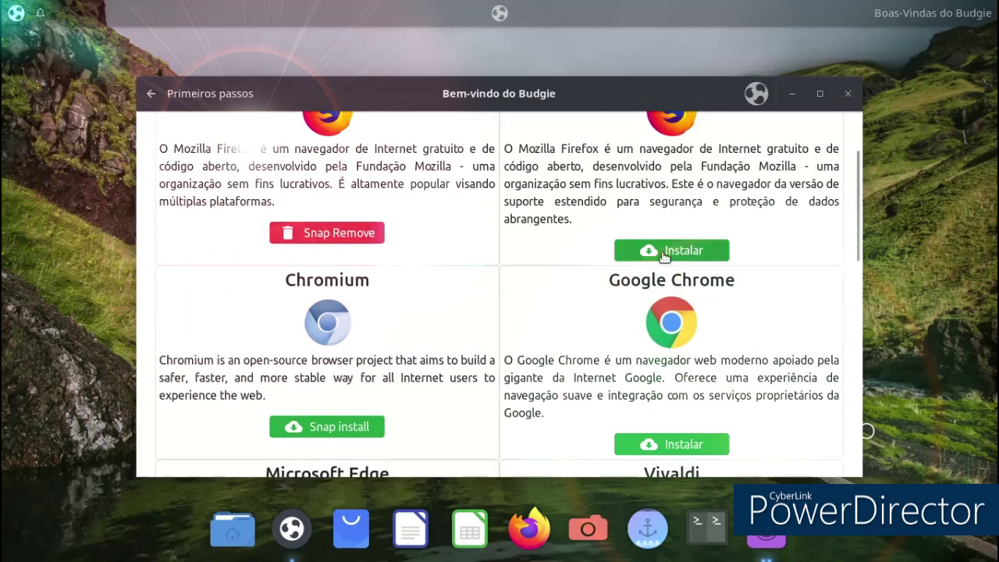
{"action": "left_click", "coordinate": [668, 444]}
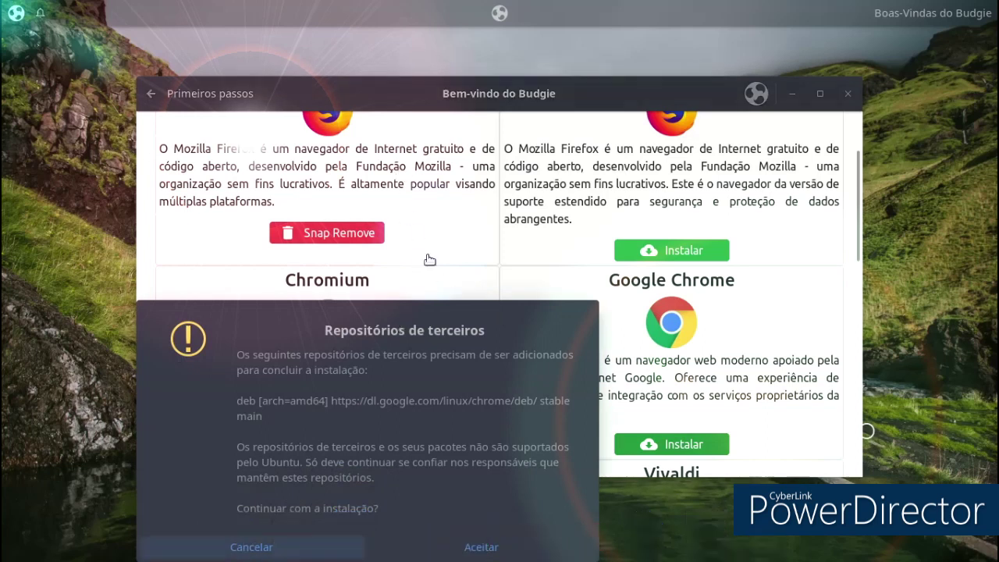
{"action": "left_click", "coordinate": [474, 542]}
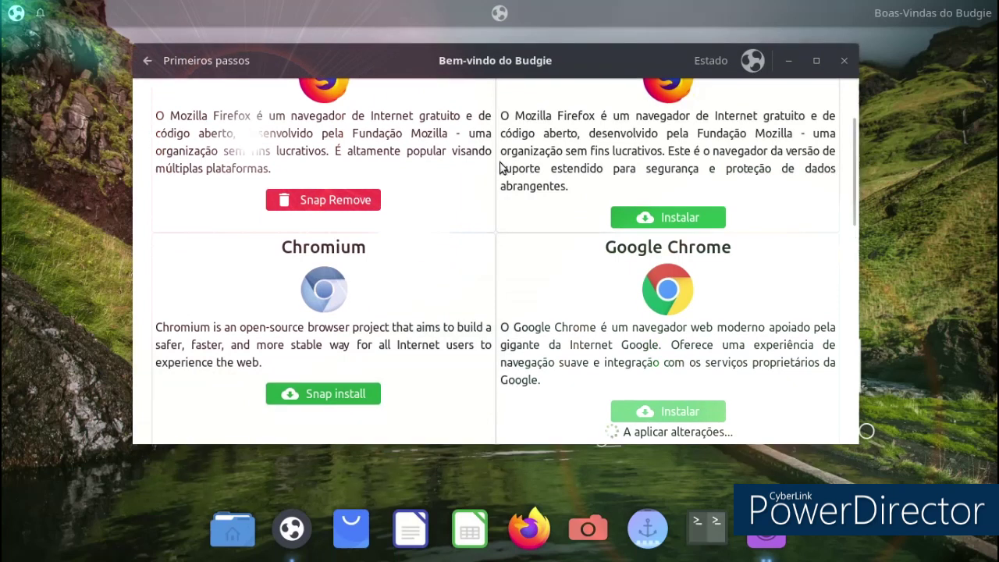
Install Microsoft Edge from the browser list, accepting its third-party repository.
{"action": "scroll", "coordinate": [297, 122], "scroll_direction": "down", "scroll_amount": 3}
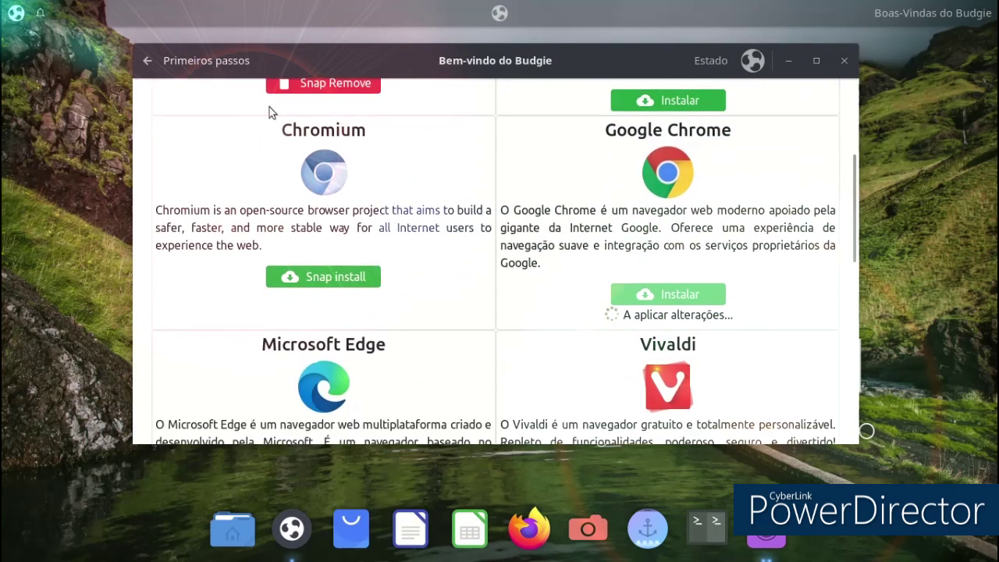
{"action": "left_click", "coordinate": [149, 59]}
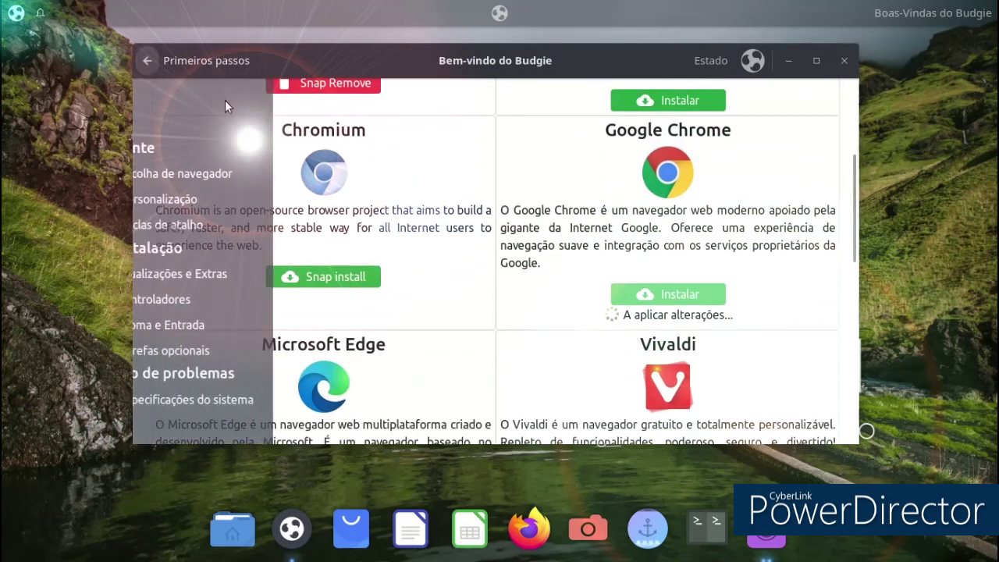
{"action": "left_click", "coordinate": [422, 373]}
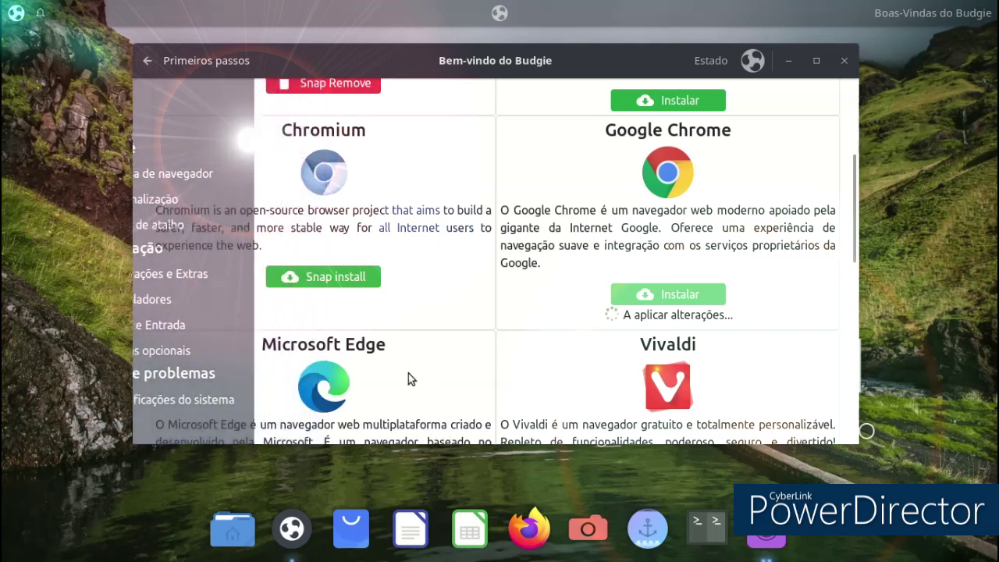
{"action": "scroll", "coordinate": [408, 371], "scroll_direction": "down", "scroll_amount": 1}
{"action": "scroll", "coordinate": [406, 370], "scroll_direction": "down", "scroll_amount": 1}
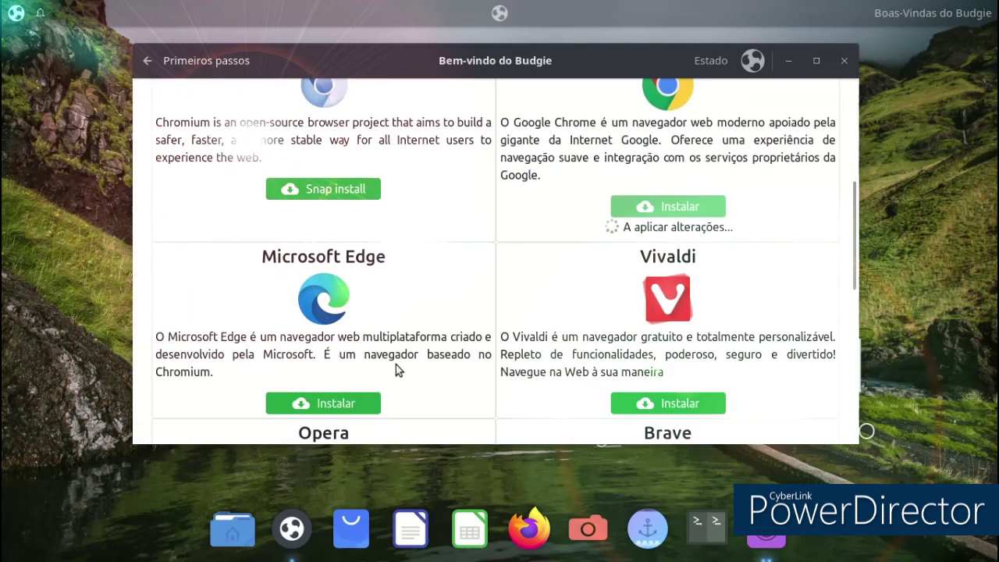
{"action": "left_click", "coordinate": [349, 402]}
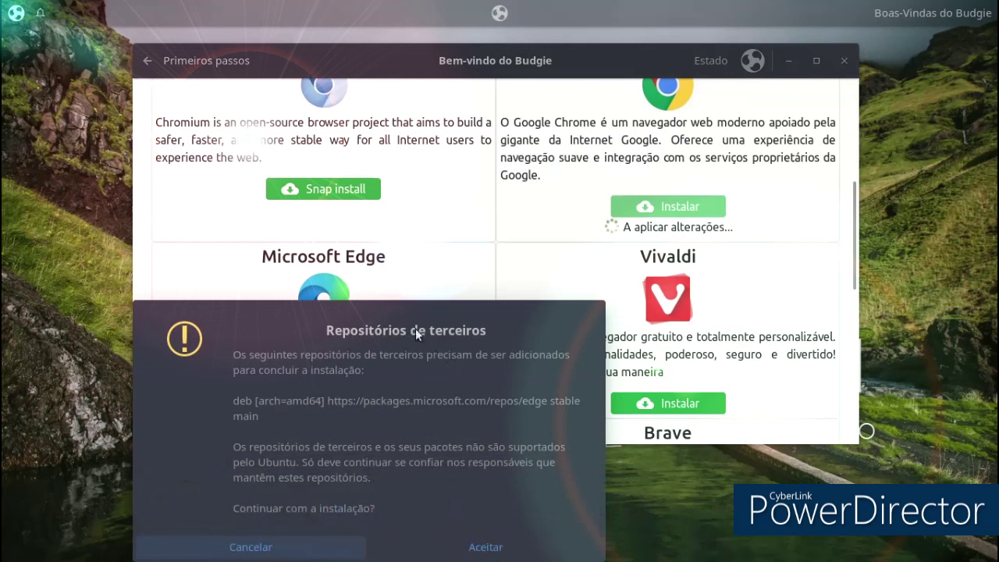
{"action": "left_click", "coordinate": [472, 547]}
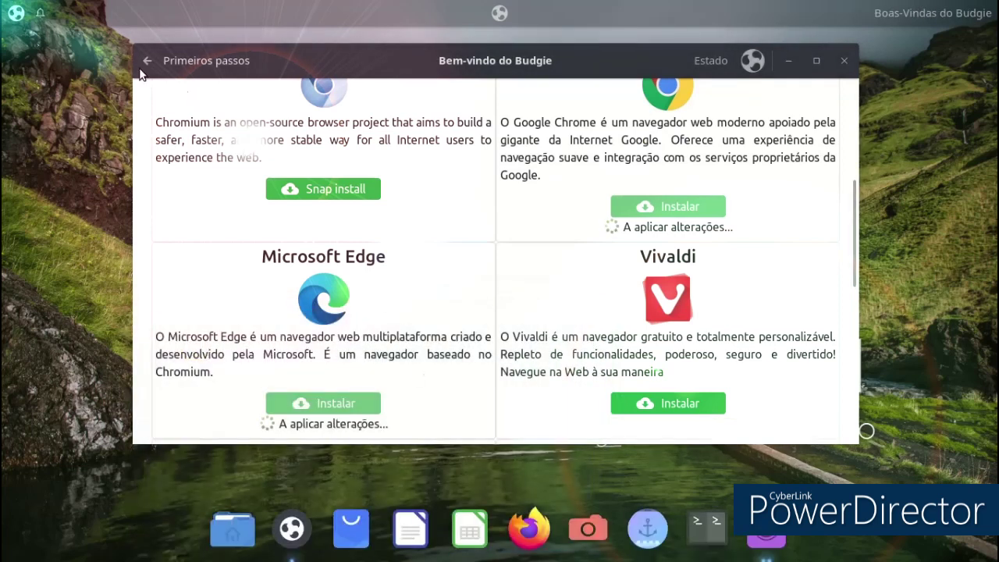
Open Budgie Desktop settings from the welcome app's Personalização page, view the Área de trabalho, Fontes, Raven and Janelas sections, and close them.
{"action": "left_click", "coordinate": [136, 61]}
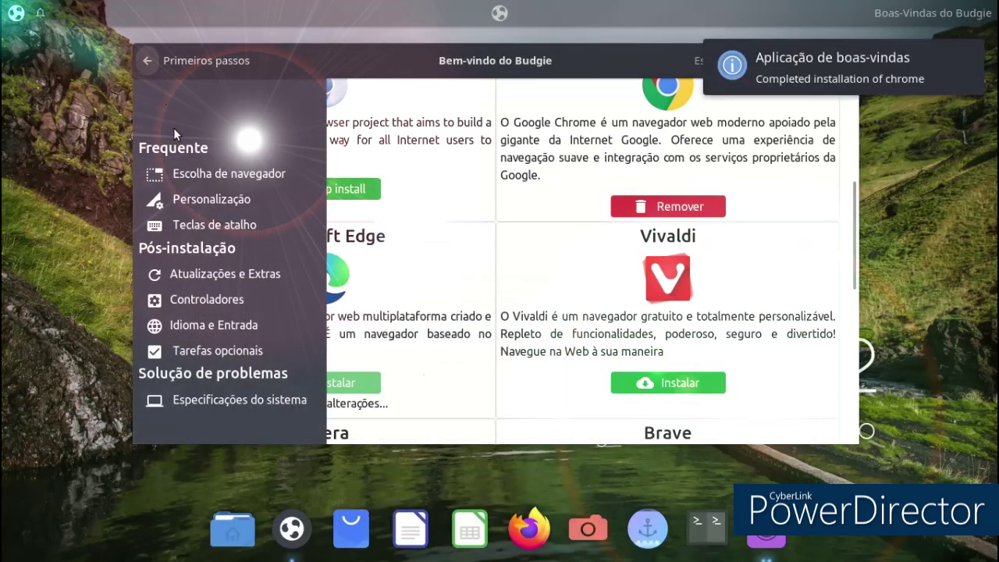
{"action": "left_click", "coordinate": [187, 205]}
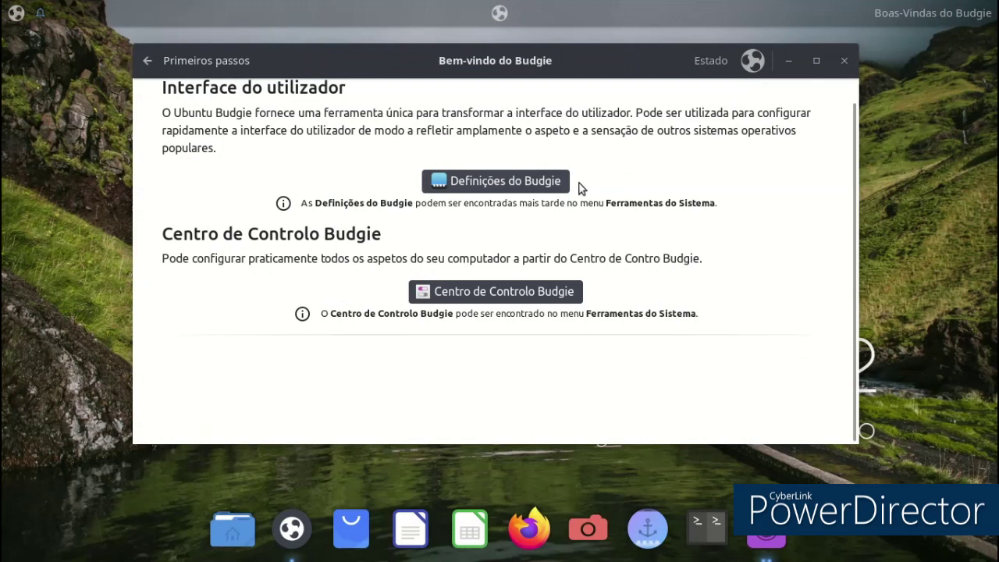
{"action": "left_click", "coordinate": [564, 184]}
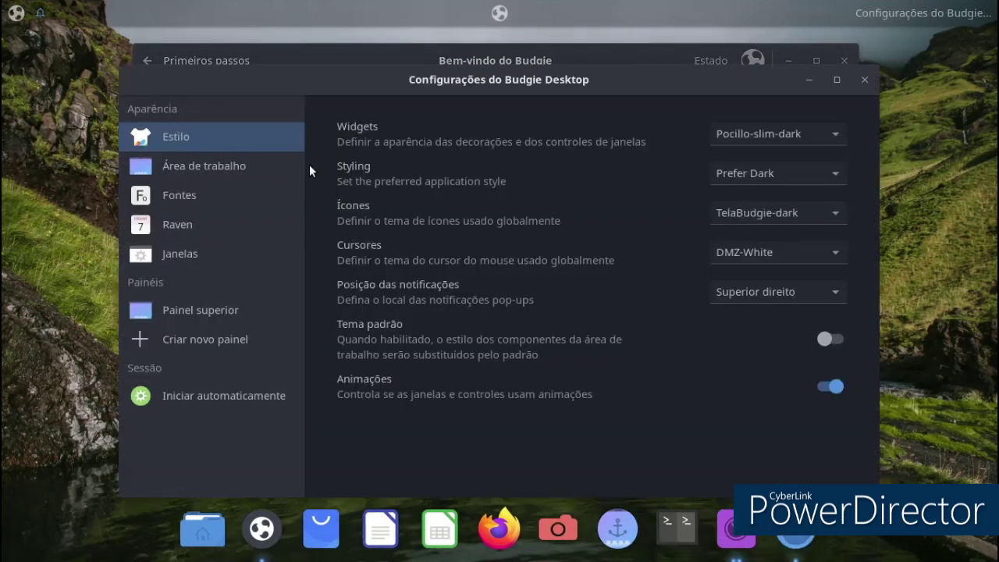
{"action": "left_click", "coordinate": [240, 168]}
{"action": "left_click", "coordinate": [215, 193]}
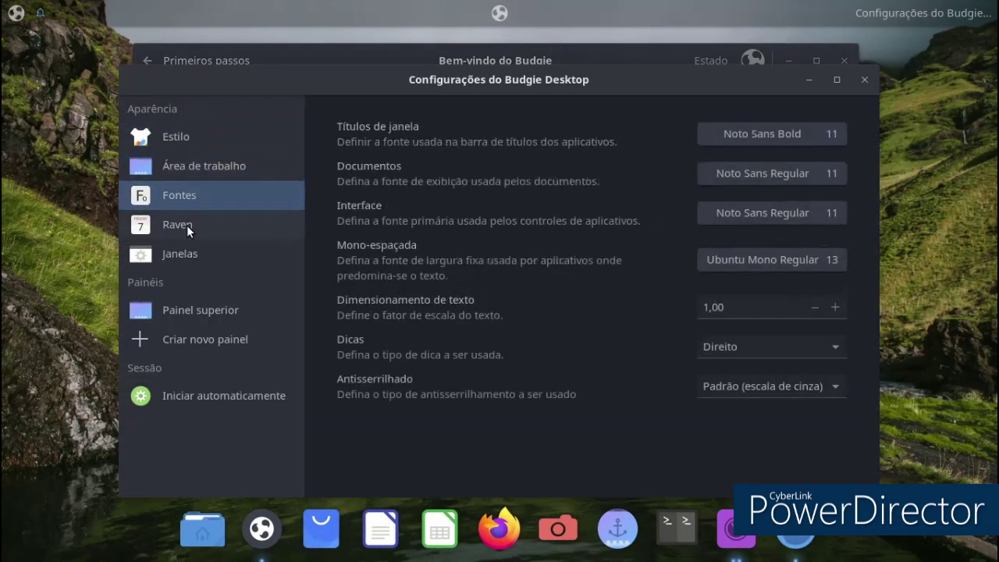
{"action": "left_click", "coordinate": [186, 223]}
{"action": "left_click", "coordinate": [193, 260]}
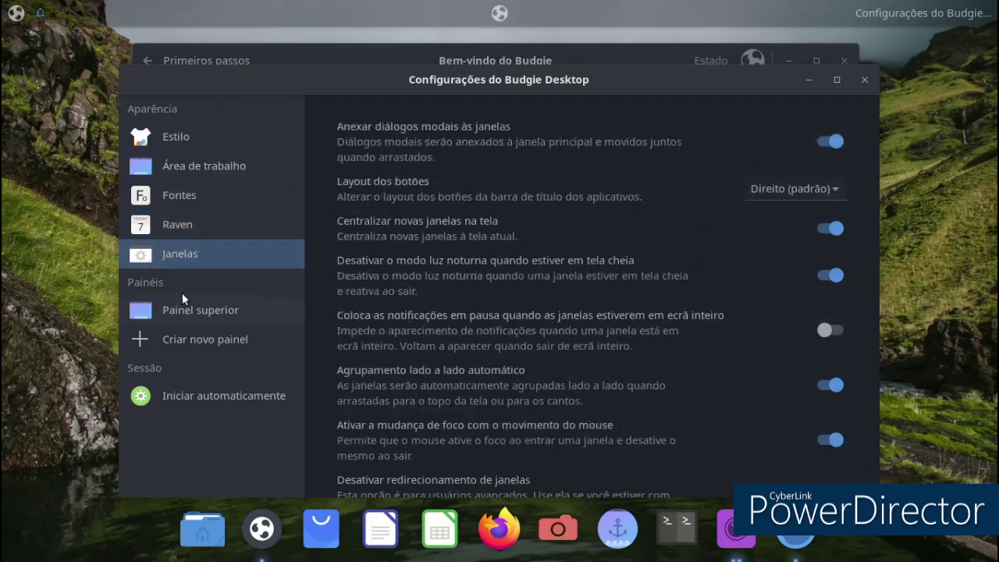
{"action": "left_click", "coordinate": [863, 80]}
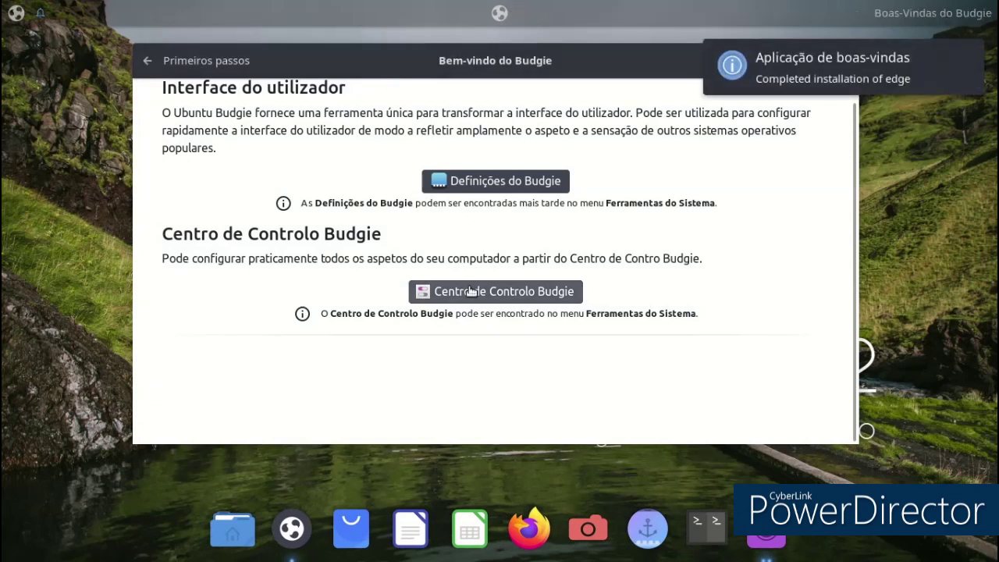
Open the Budgie Control Center from the Personalização page, reposition its window, and close it.
{"action": "left_click", "coordinate": [568, 292]}
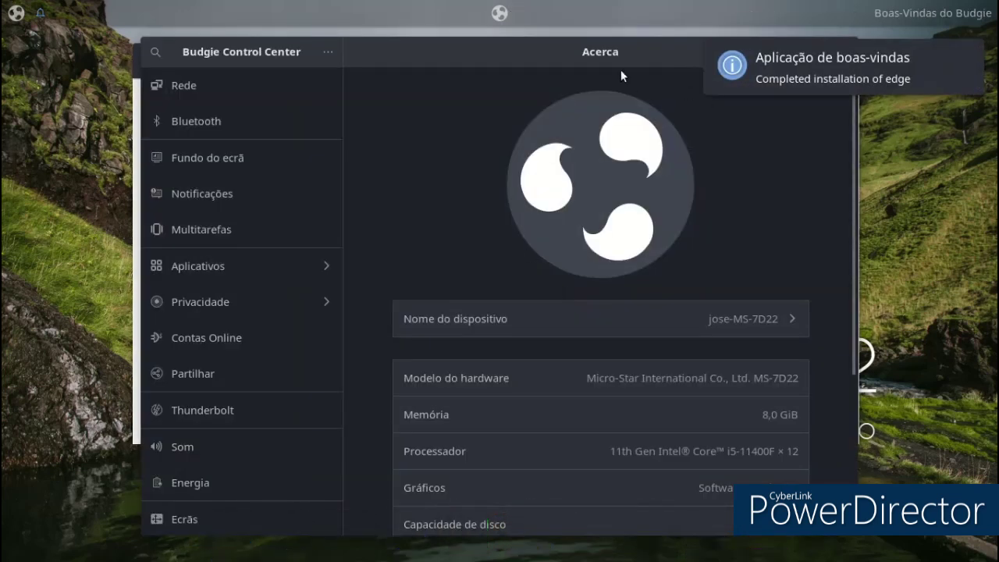
{"action": "left_click_drag", "start_coordinate": [585, 56], "coordinate": [400, 78]}
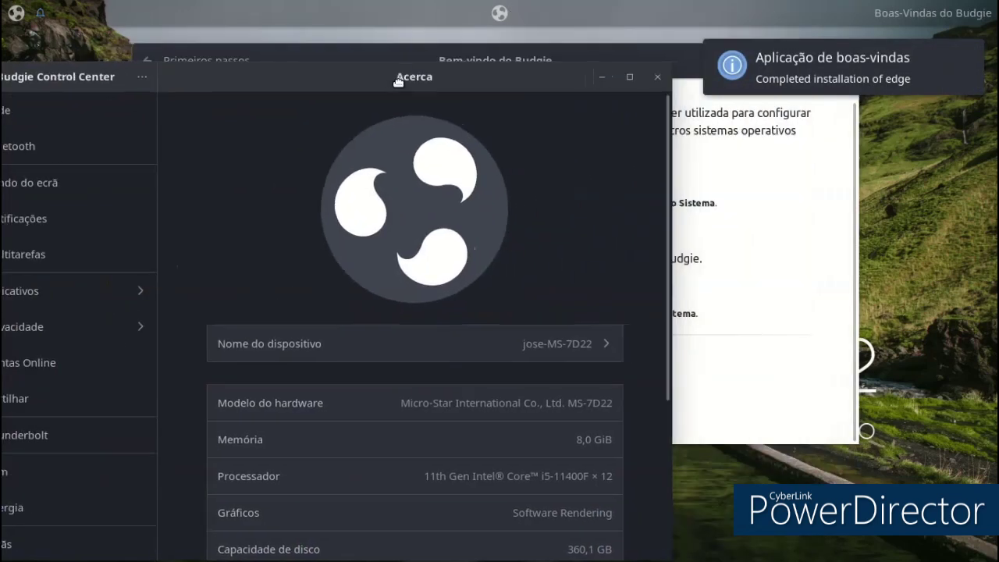
{"action": "left_click", "coordinate": [656, 80]}
Browse the pages of installed applications and launch Microsoft Edge.
{"action": "left_click", "coordinate": [15, 12]}
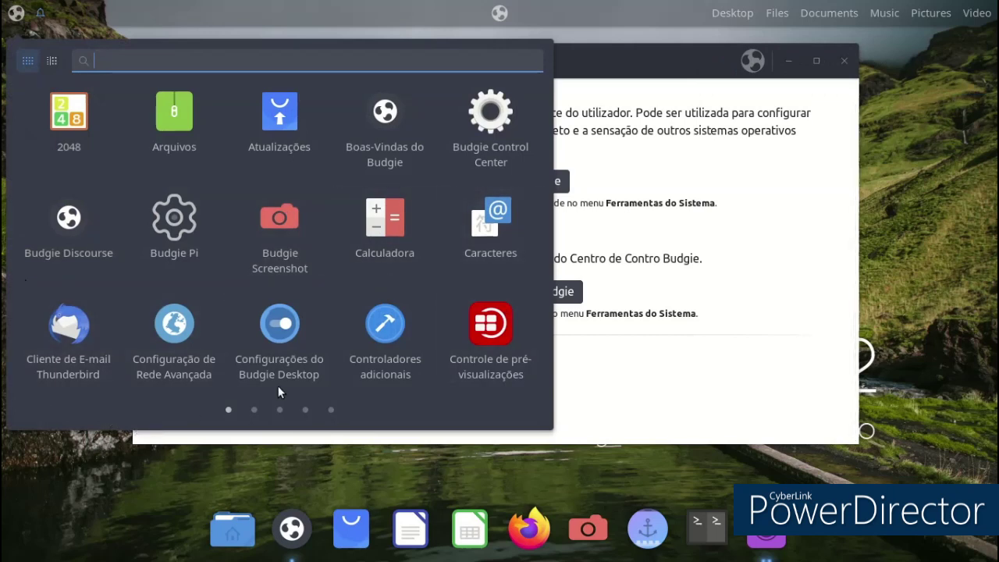
{"action": "scroll", "coordinate": [446, 232], "scroll_direction": "down", "scroll_amount": 1}
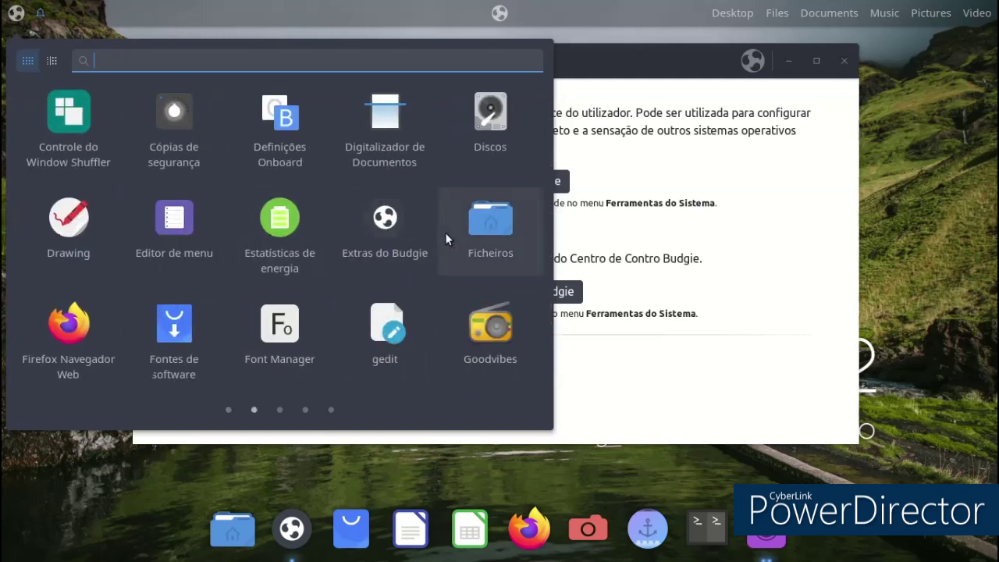
{"action": "scroll", "coordinate": [445, 233], "scroll_direction": "down", "scroll_amount": 1}
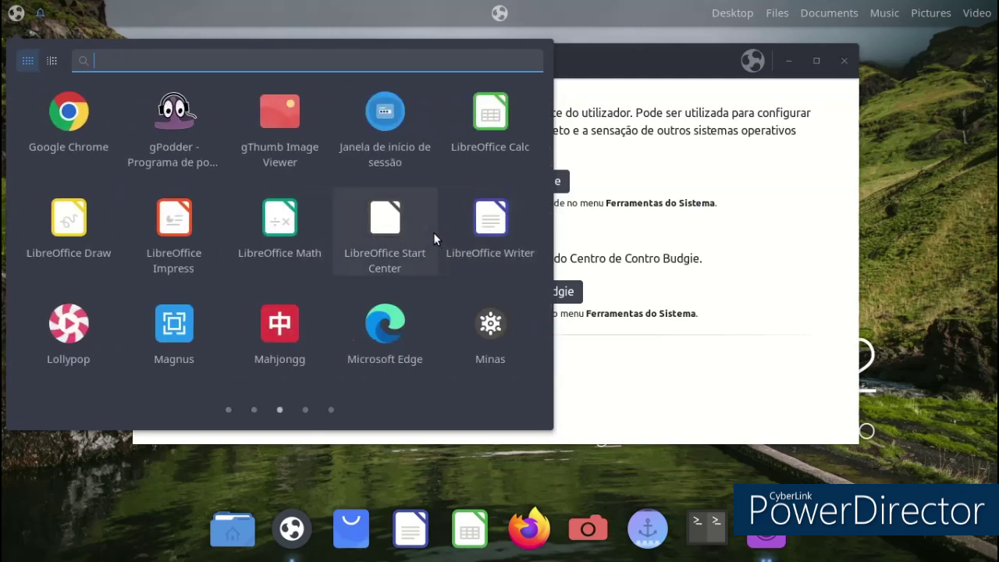
{"action": "scroll", "coordinate": [433, 233], "scroll_direction": "down", "scroll_amount": 1}
{"action": "scroll", "coordinate": [432, 232], "scroll_direction": "up", "scroll_amount": 1}
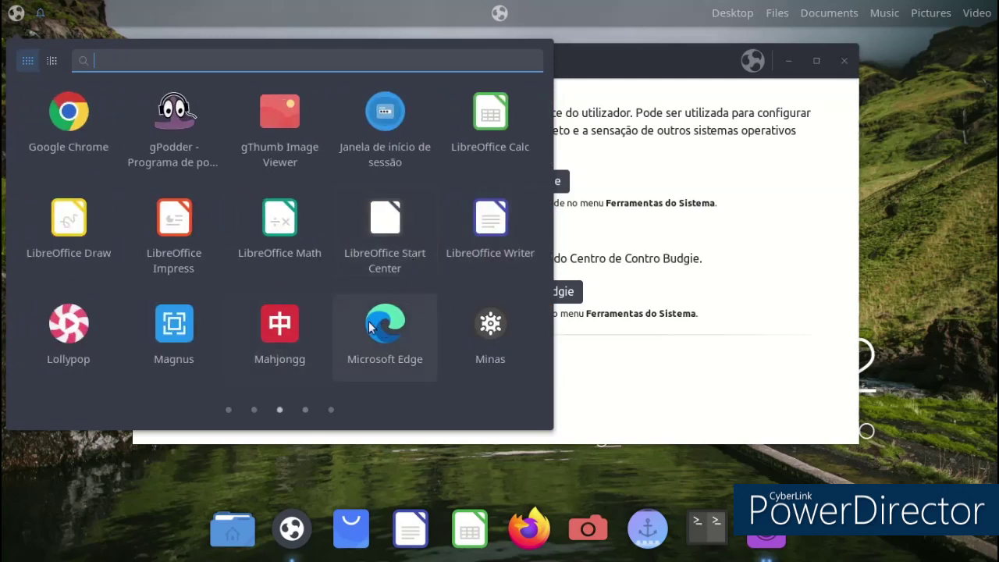
{"action": "left_click", "coordinate": [392, 334]}
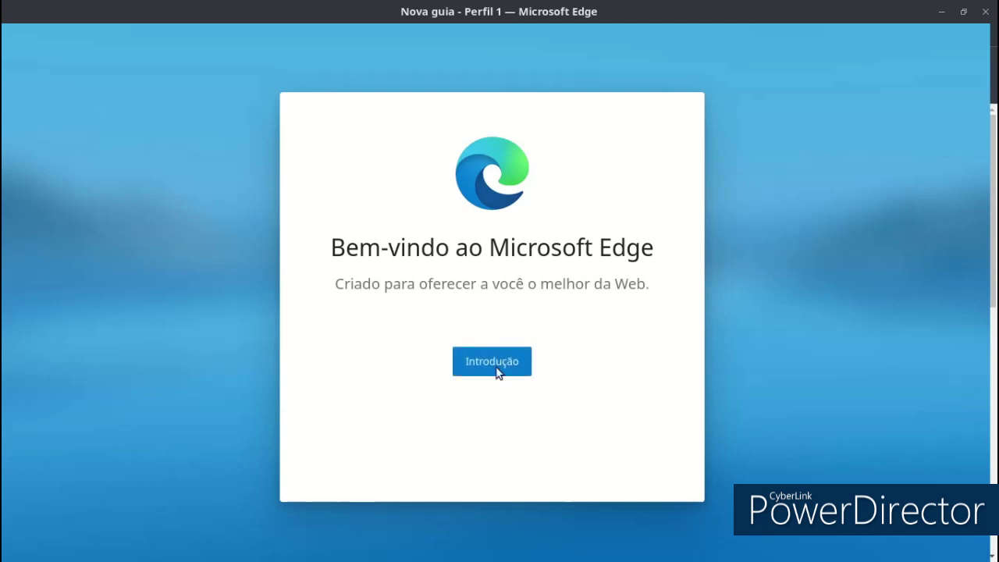
Complete Edge's first-run setup with the Informativo new tab layout, skip sync sign-in, accept the privacy notice, and close the browser.
{"action": "left_click", "coordinate": [498, 371]}
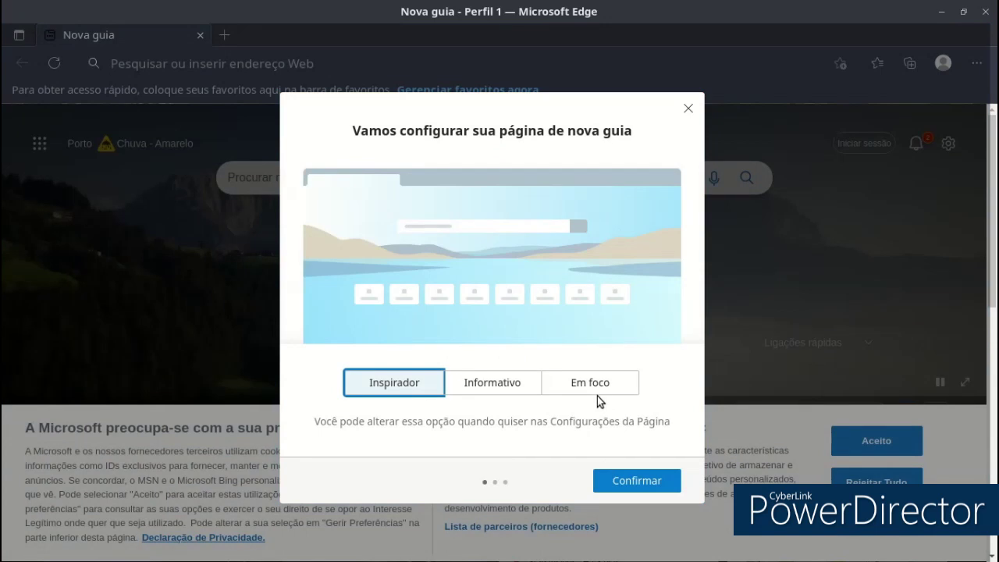
{"action": "left_click", "coordinate": [473, 391]}
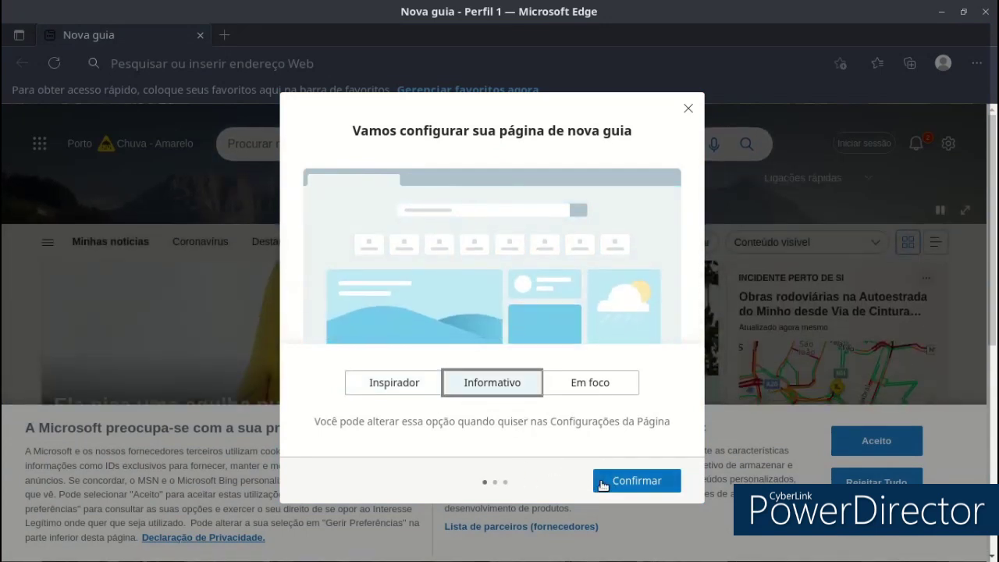
{"action": "left_click", "coordinate": [602, 482]}
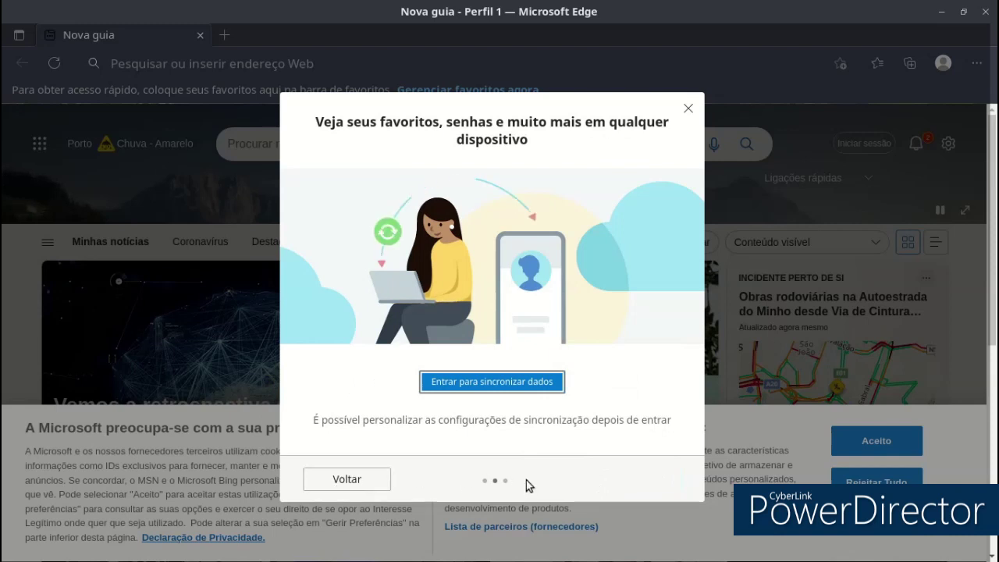
{"action": "left_click", "coordinate": [688, 108]}
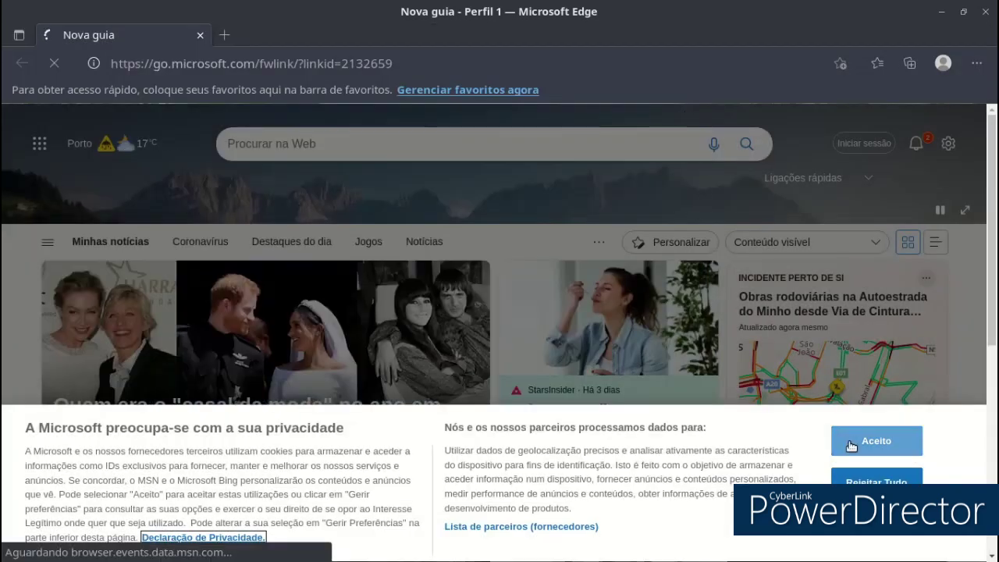
{"action": "left_click", "coordinate": [852, 442]}
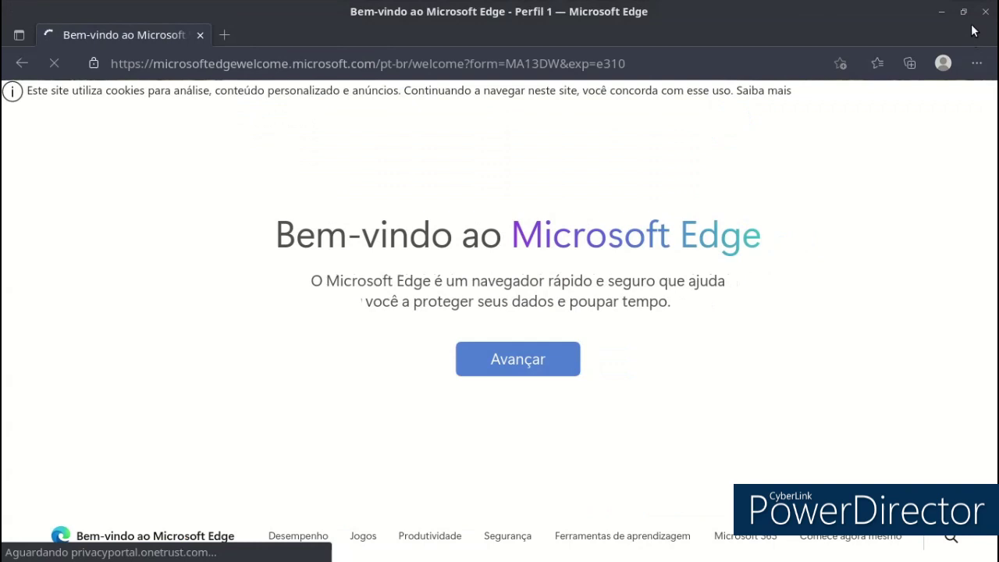
{"action": "left_click", "coordinate": [986, 11]}
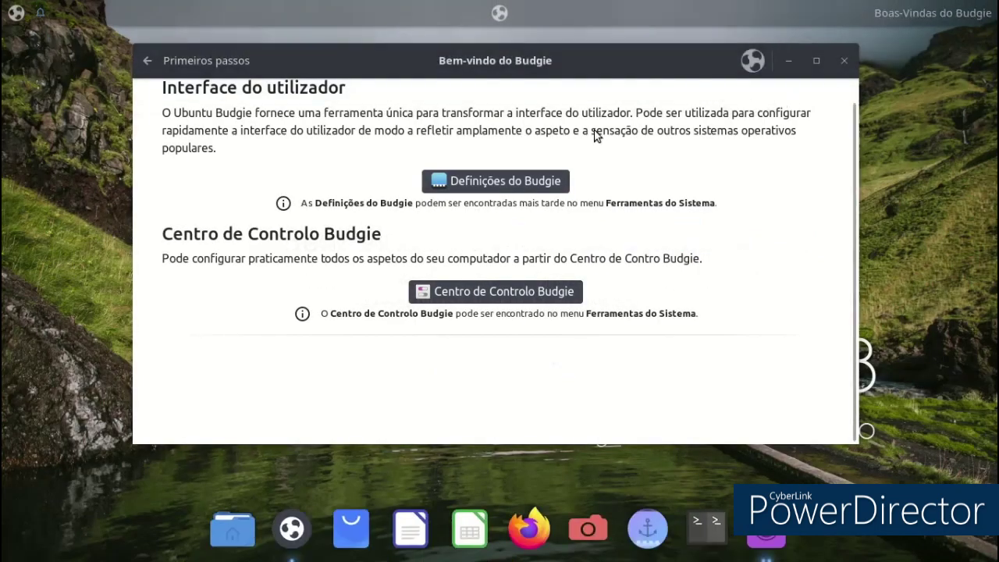
Reopen the Control Center's Acerca page from the welcome app, and close both windows.
{"action": "left_click", "coordinate": [491, 297]}
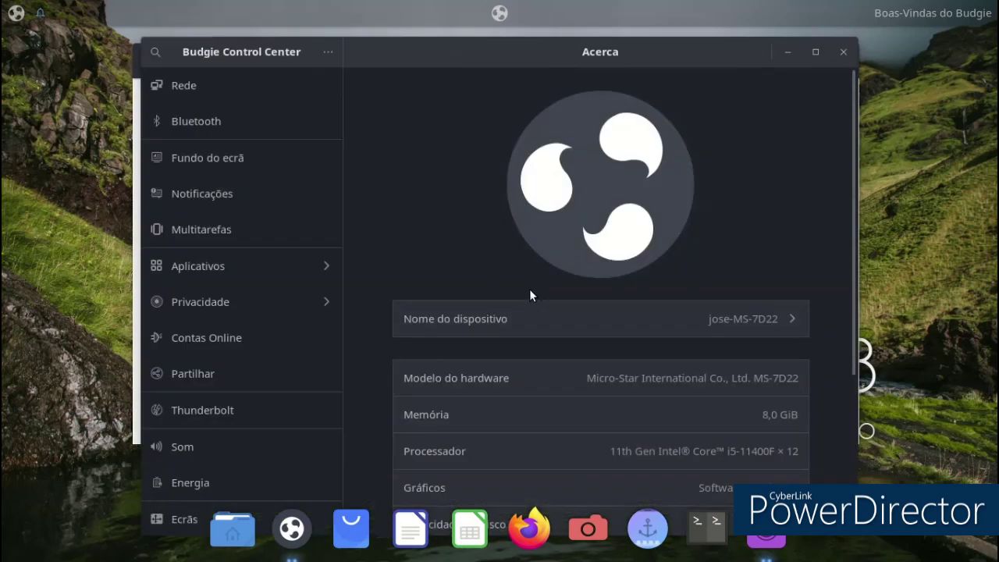
{"action": "left_click", "coordinate": [843, 52]}
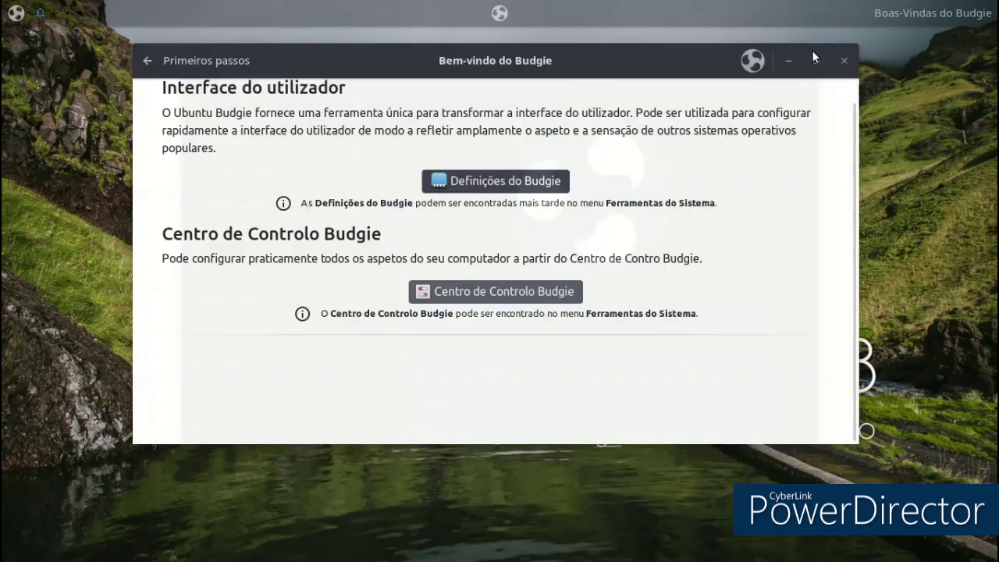
{"action": "left_click", "coordinate": [843, 60]}
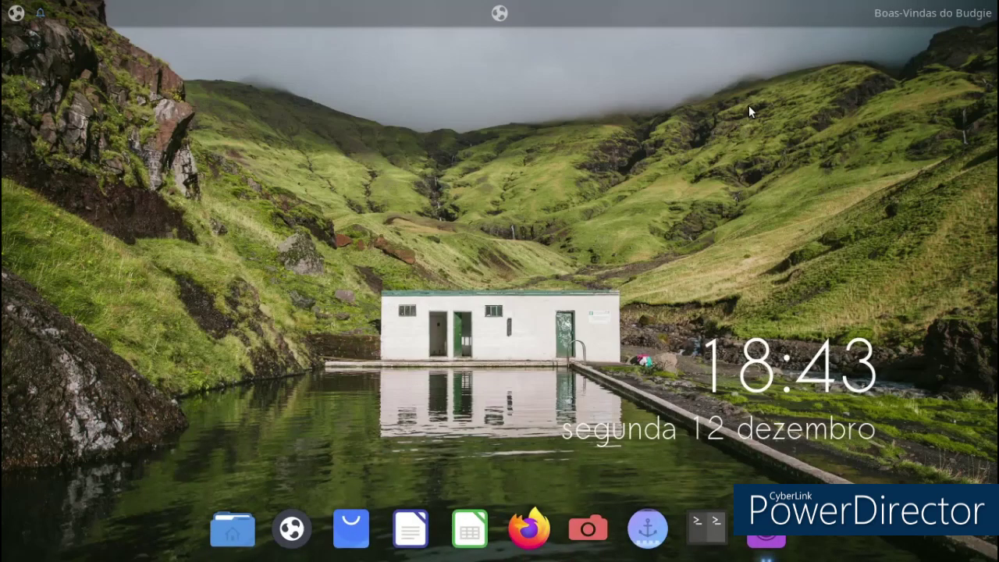
Open Fontes de software from the installed applications, view the Ubuntu Software repository options, and close the window.
{"action": "left_click", "coordinate": [16, 12]}
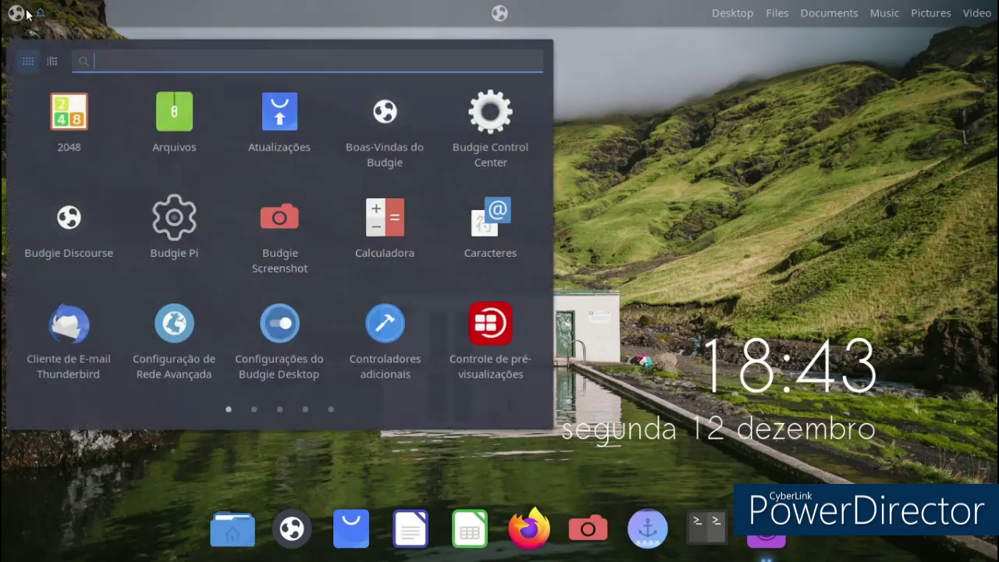
{"action": "scroll", "coordinate": [212, 226], "scroll_direction": "down", "scroll_amount": 1}
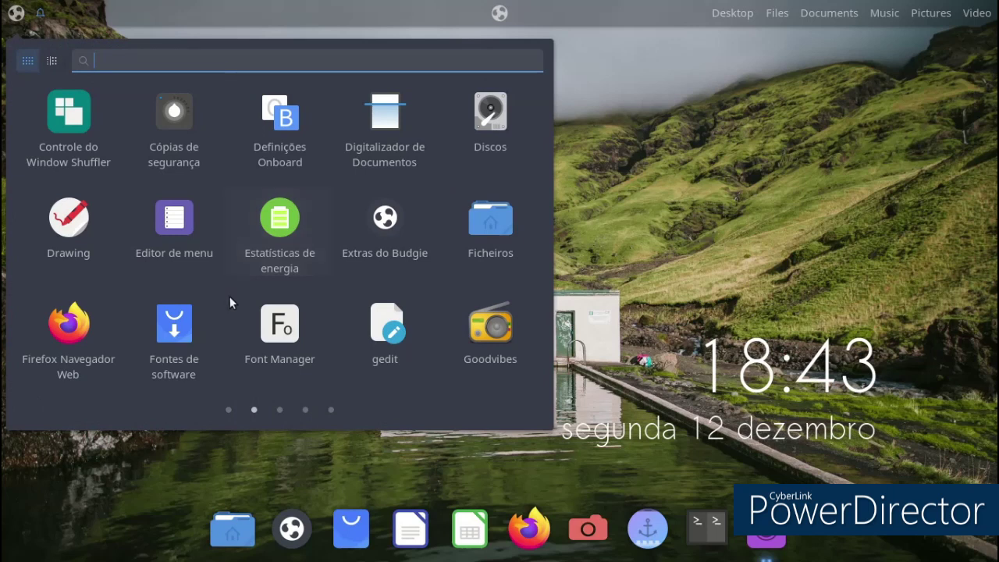
{"action": "left_click", "coordinate": [198, 345]}
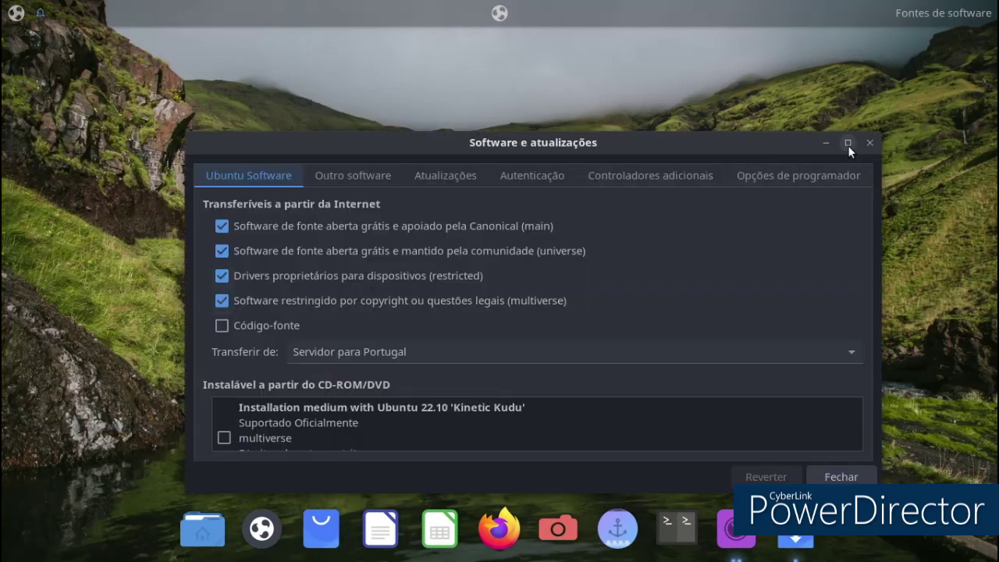
{"action": "left_click", "coordinate": [863, 146]}
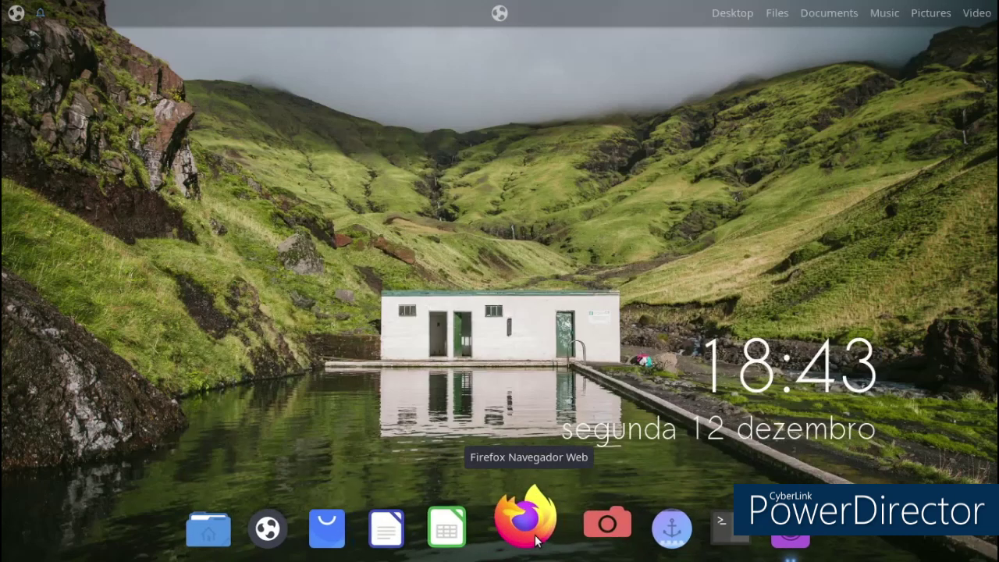
Open the Plank dock preferences, try the Gtk+ and Default themes, and set the theme back to Transparent.
{"action": "left_click", "coordinate": [660, 530]}
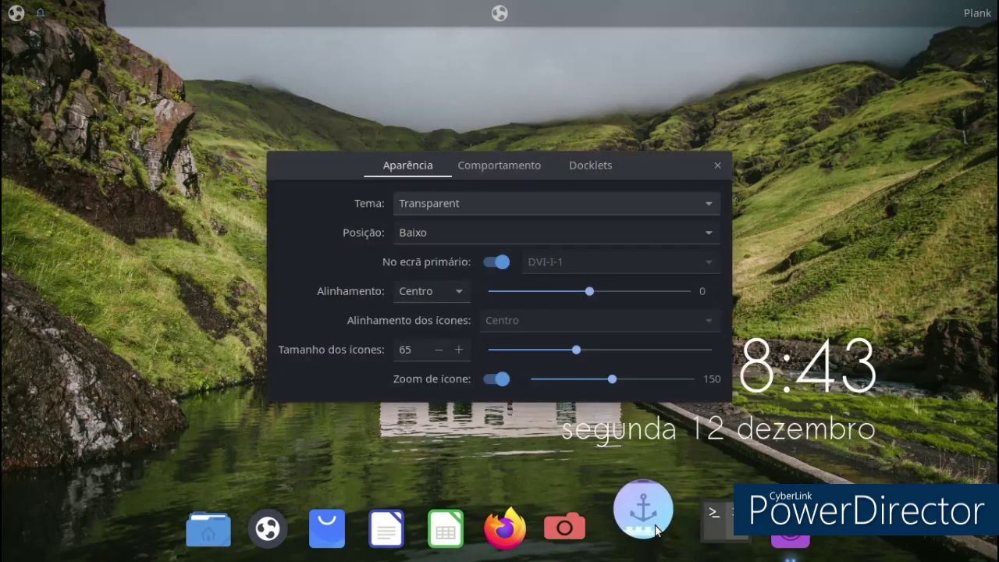
{"action": "left_click", "coordinate": [715, 201]}
{"action": "left_click", "coordinate": [669, 161]}
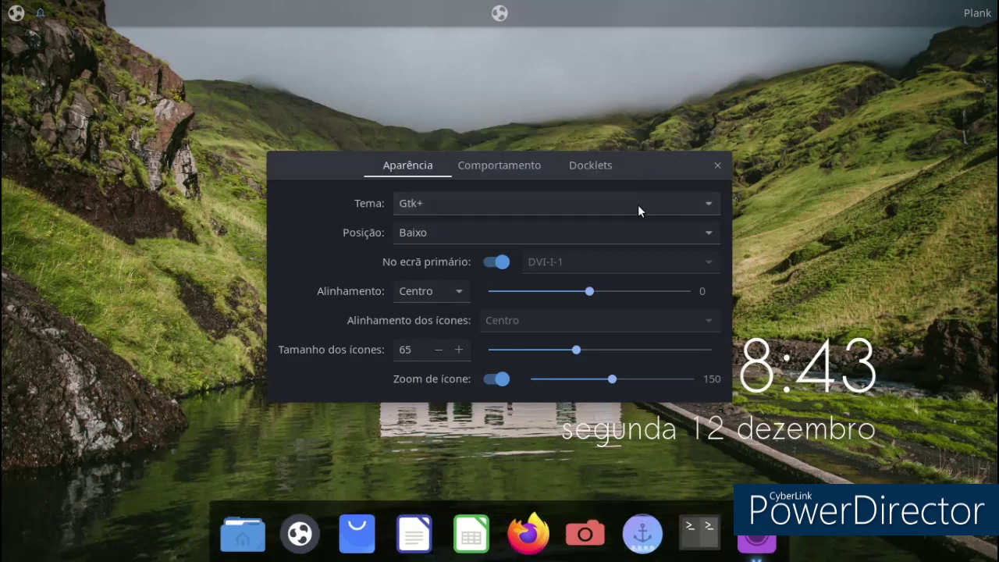
{"action": "left_click", "coordinate": [669, 209]}
{"action": "left_click", "coordinate": [658, 186]}
{"action": "left_click", "coordinate": [659, 192]}
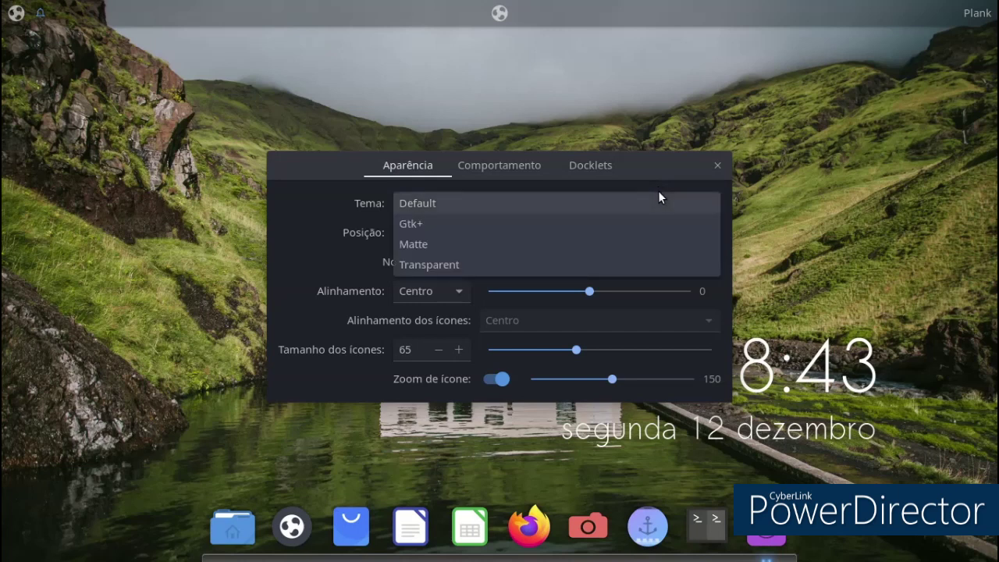
{"action": "left_click", "coordinate": [629, 262]}
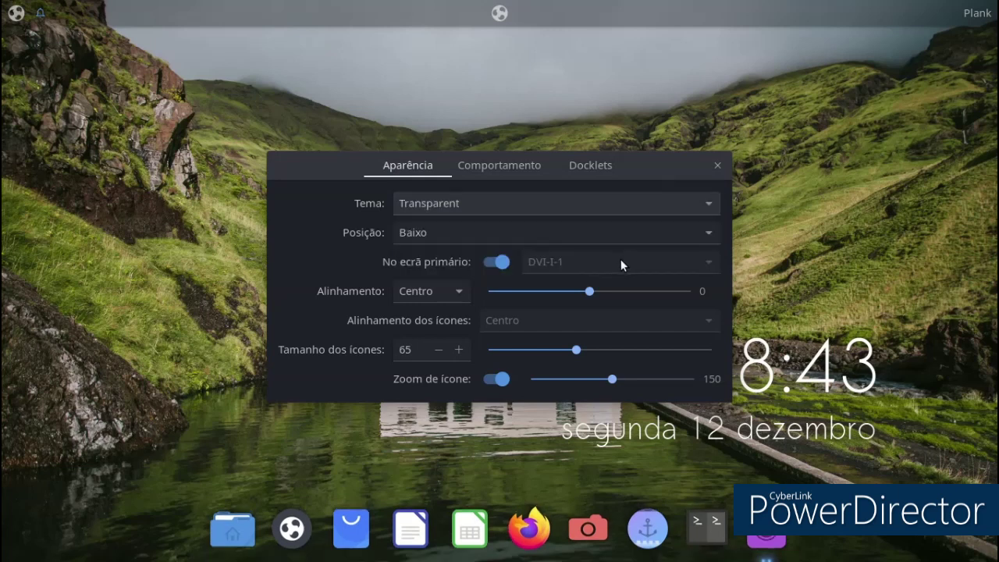
Set the dock's icon size to 64, try the Fim and INICIAR alignments, and set the alignment to Preencher.
{"action": "mouse_move", "coordinate": [576, 349]}
{"action": "left_mouse_down"}
{"action": "mouse_move", "coordinate": [534, 352]}
{"action": "mouse_move", "coordinate": [577, 352]}
{"action": "left_mouse_up"}
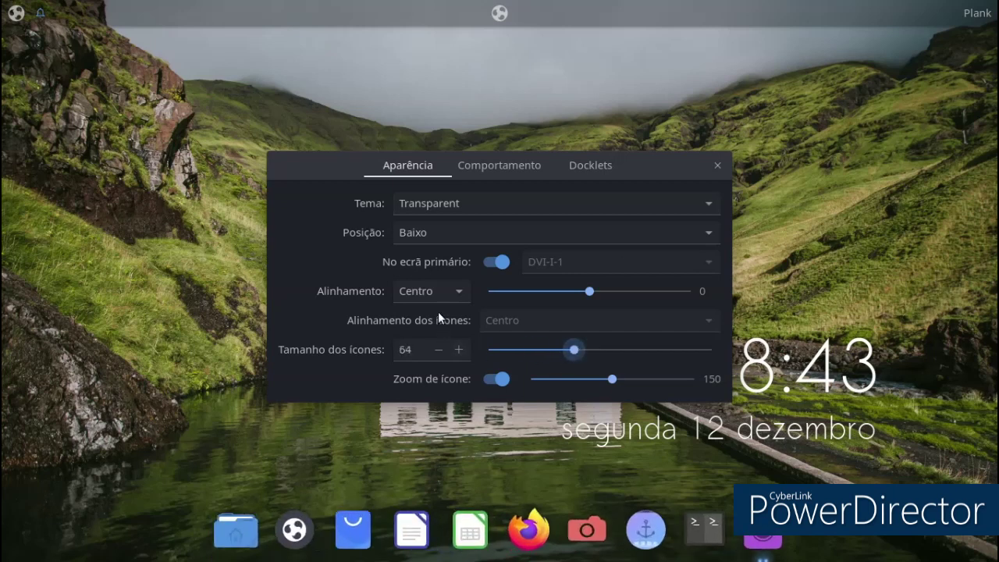
{"action": "left_click", "coordinate": [468, 288]}
{"action": "left_click", "coordinate": [466, 289]}
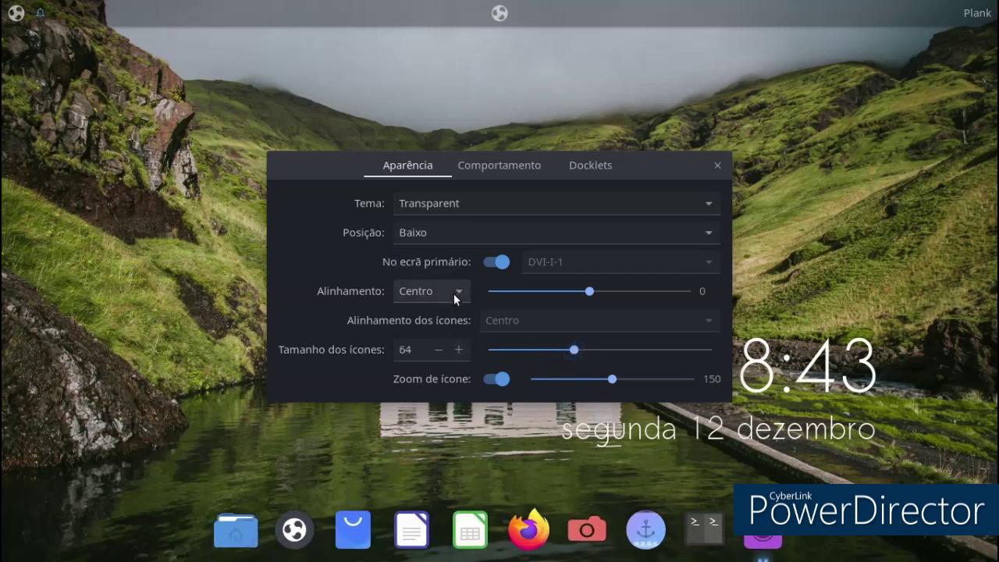
{"action": "left_click", "coordinate": [452, 295]}
{"action": "left_click", "coordinate": [443, 272]}
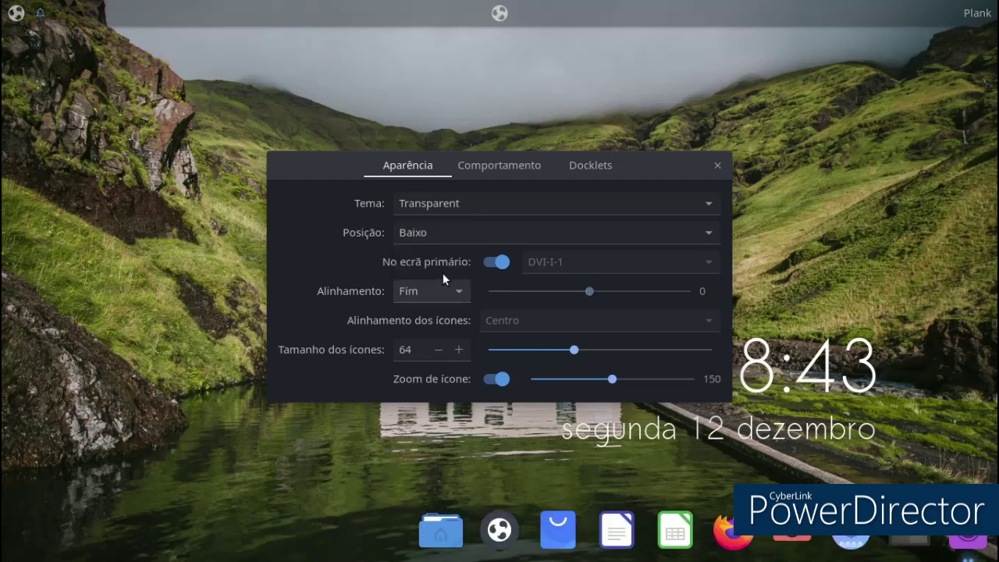
{"action": "left_click", "coordinate": [463, 296]}
{"action": "left_click", "coordinate": [443, 269]}
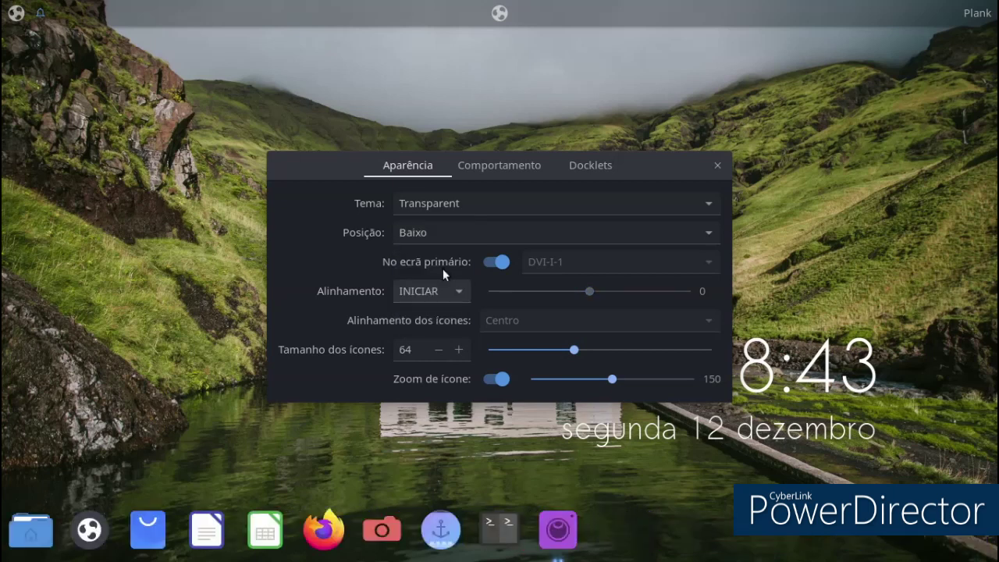
{"action": "left_click", "coordinate": [457, 291]}
{"action": "left_click", "coordinate": [453, 273]}
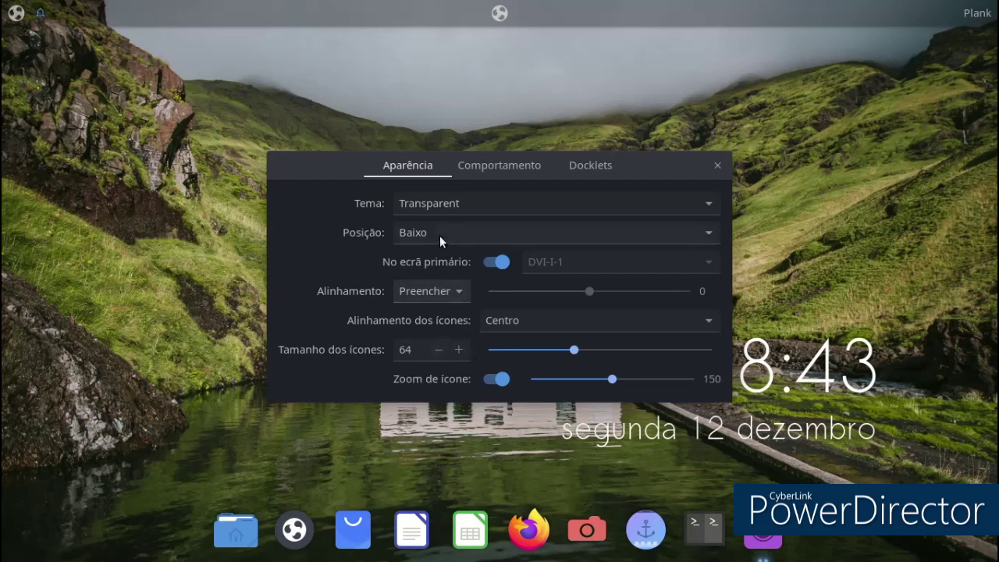
Close the Plank dock preferences after checking Comportamento, and view the full application list from the central Budgie menu.
{"action": "left_click", "coordinate": [493, 170]}
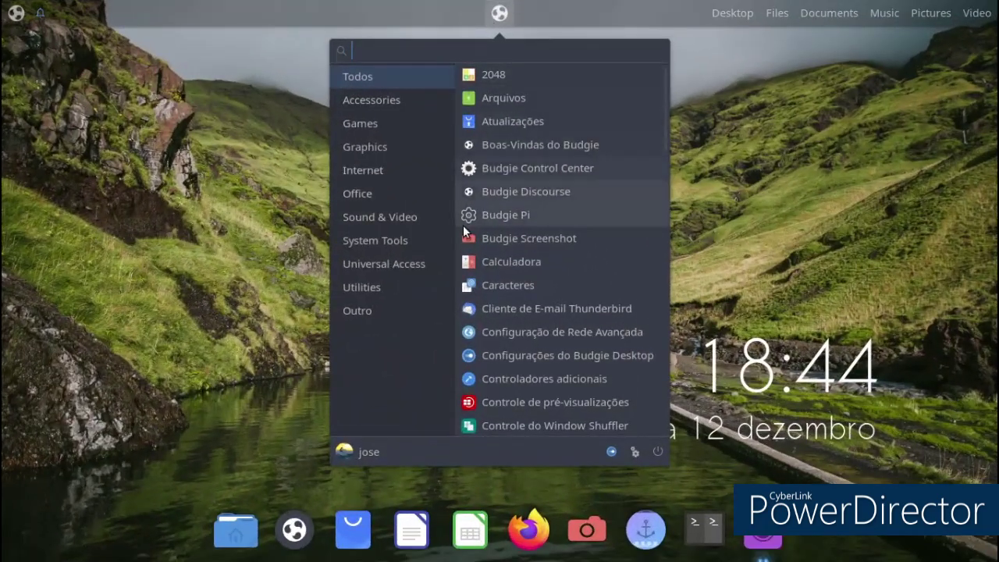
{"action": "left_click", "coordinate": [825, 204]}
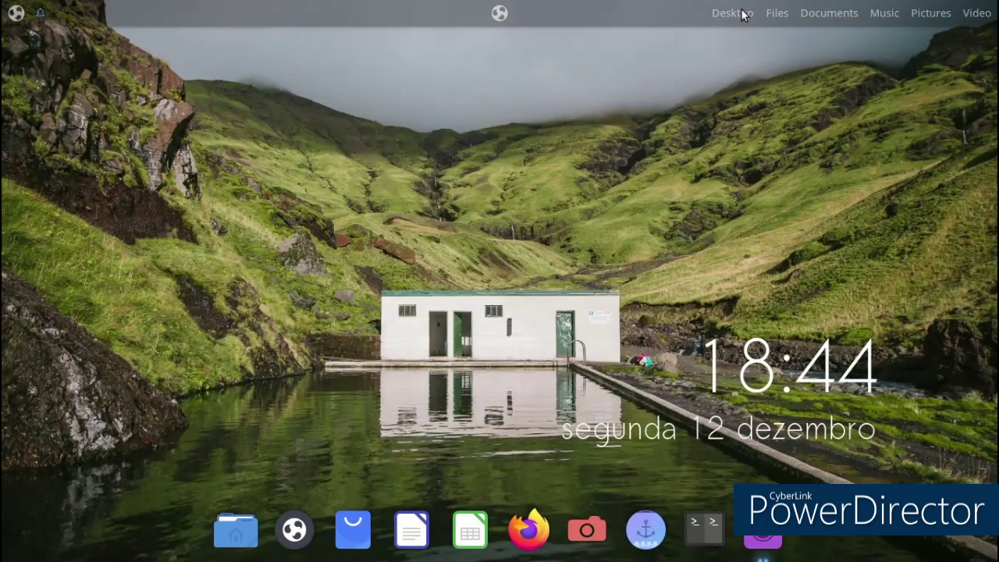
{"action": "mouse_move", "coordinate": [954, 14]}
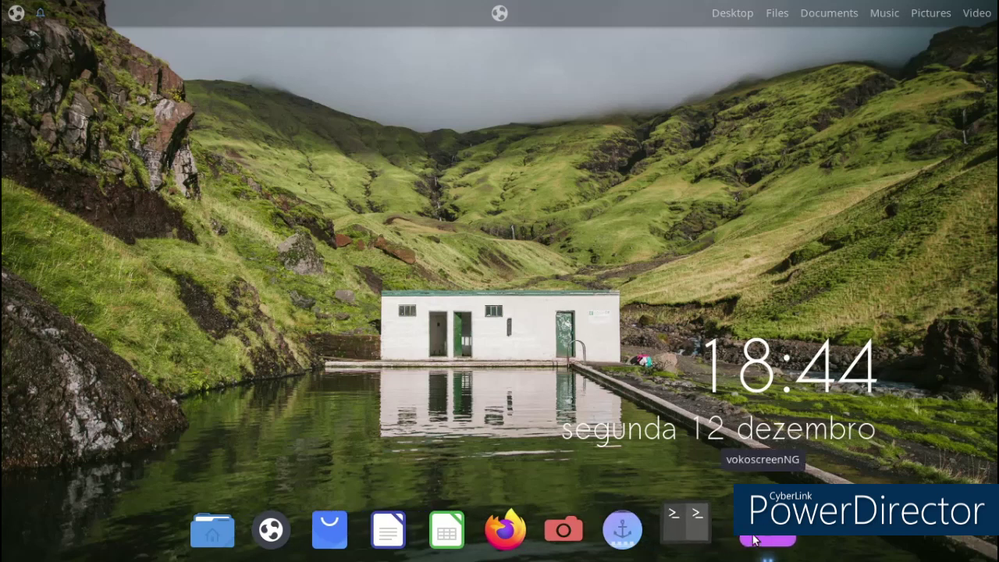
Bring up the vokoscreenNG window from the dock and minimize it again.
{"action": "left_click", "coordinate": [755, 539]}
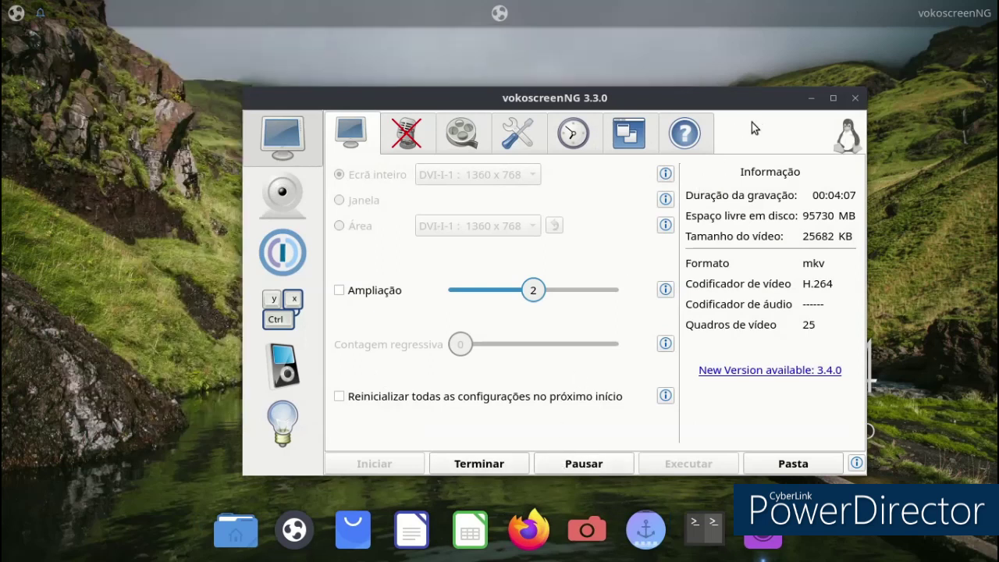
{"action": "left_click", "coordinate": [812, 98]}
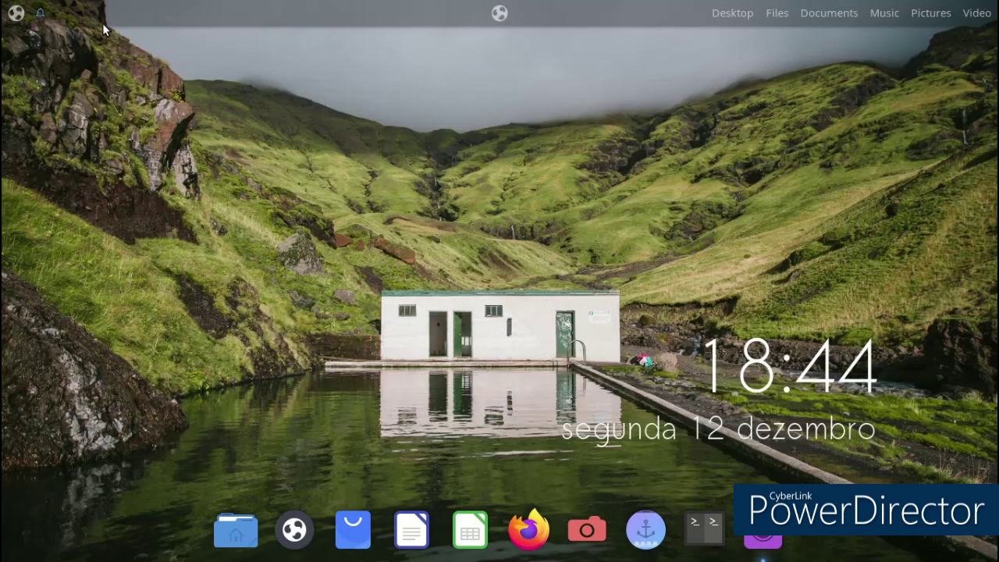
Change the desktop background to the forest road image and close the Control Center.
{"action": "right_click", "coordinate": [279, 52]}
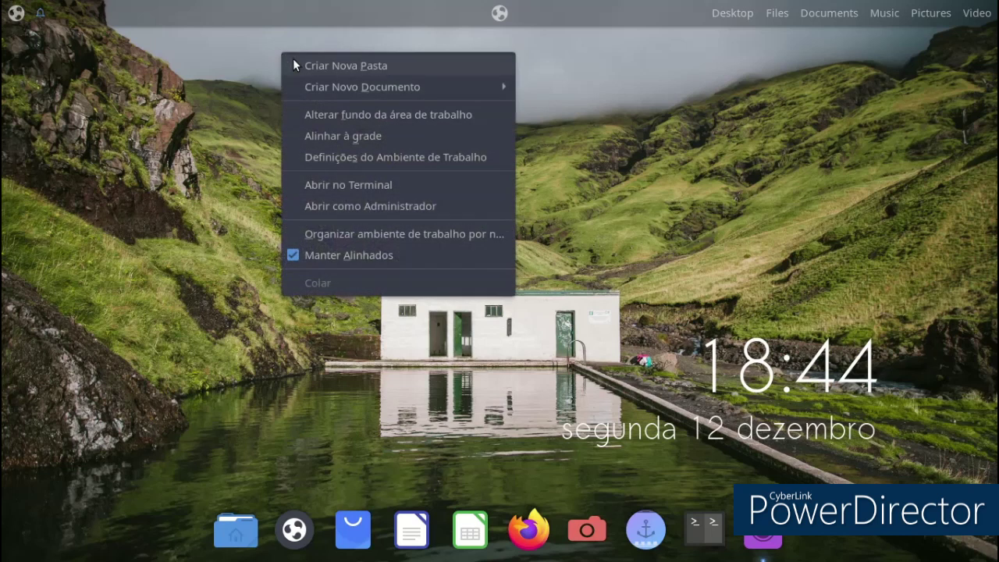
{"action": "left_click", "coordinate": [320, 134]}
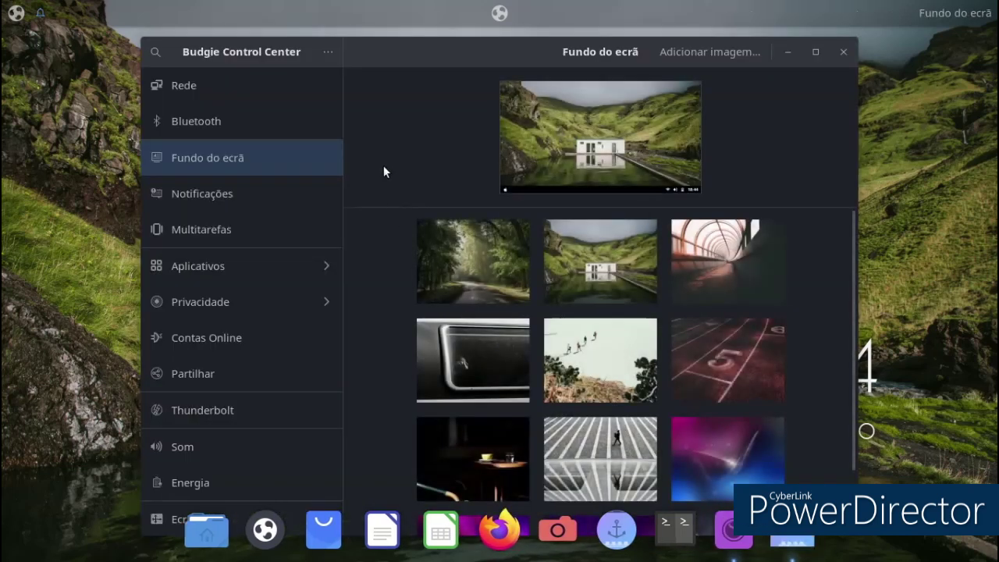
{"action": "left_click", "coordinate": [458, 253]}
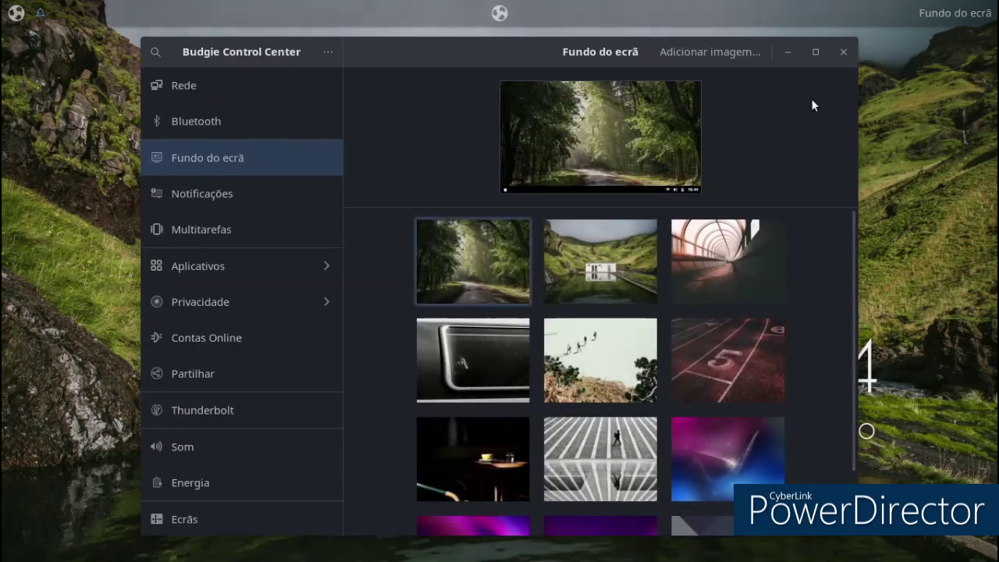
{"action": "left_click", "coordinate": [841, 58]}
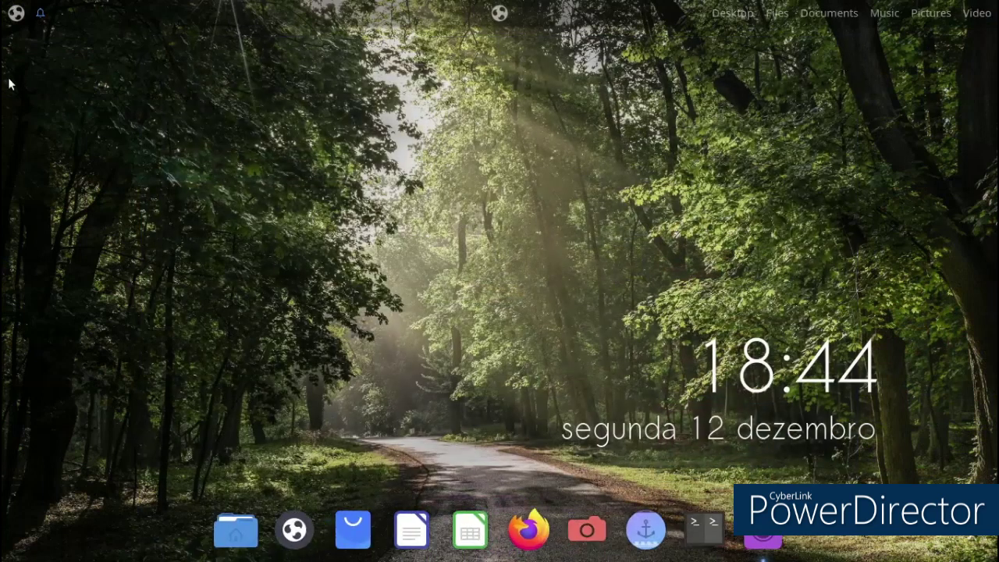
Open Extras do Budgie from the installed applications, look through the available mini-applications, and close the window.
{"action": "left_click", "coordinate": [16, 12]}
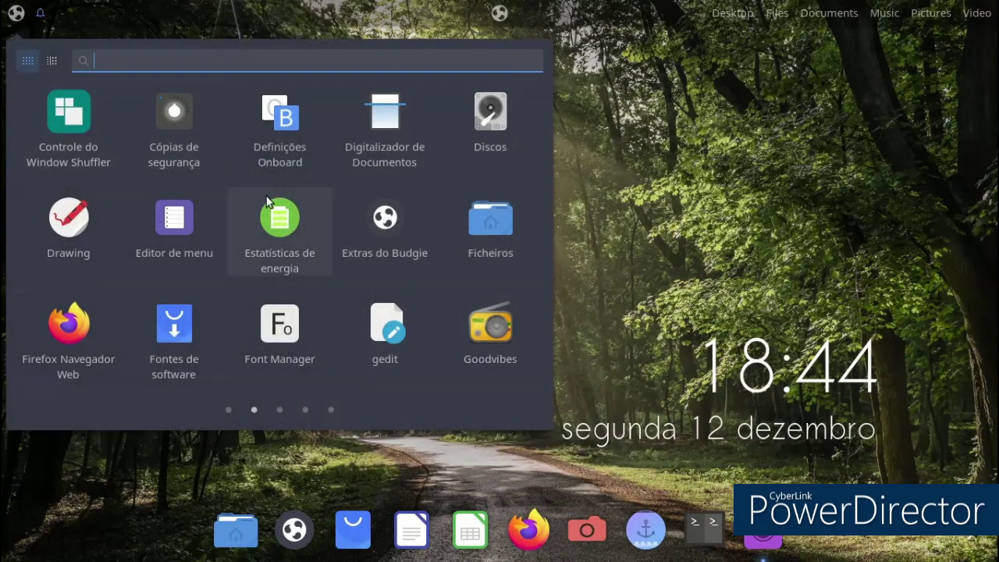
{"action": "left_click", "coordinate": [407, 202]}
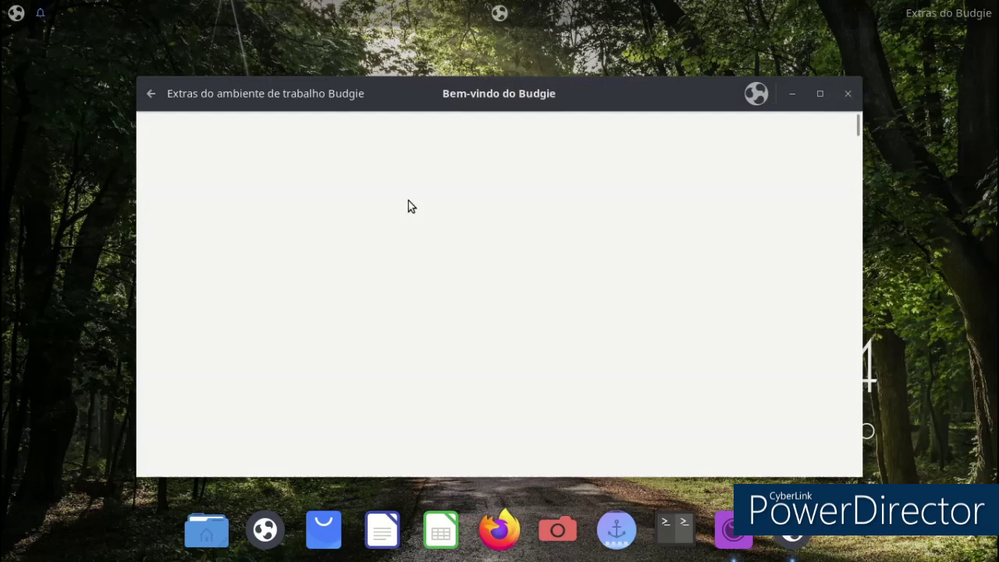
{"action": "scroll", "coordinate": [466, 182], "scroll_direction": "down", "scroll_amount": 10}
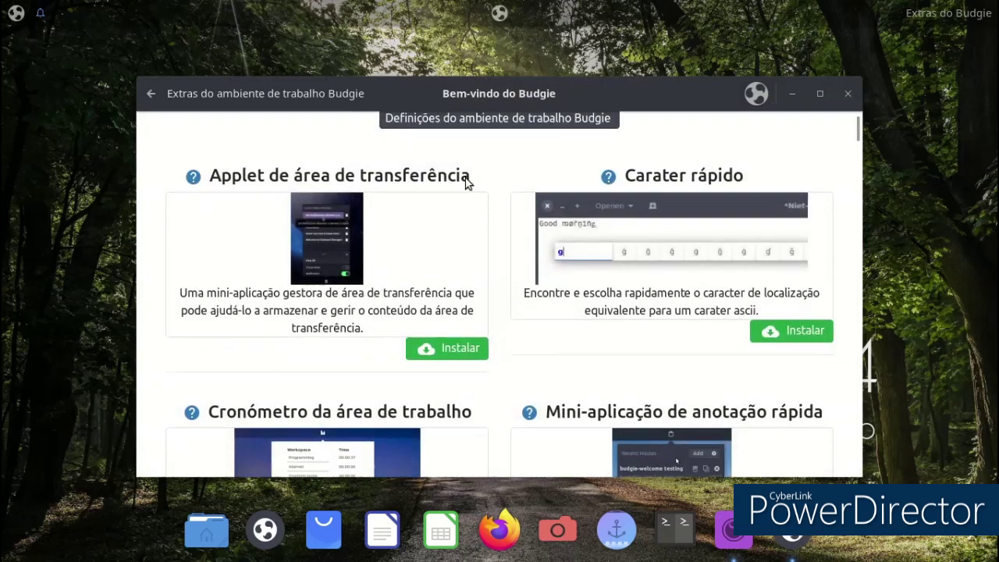
{"action": "scroll", "coordinate": [457, 188], "scroll_direction": "down", "scroll_amount": 7}
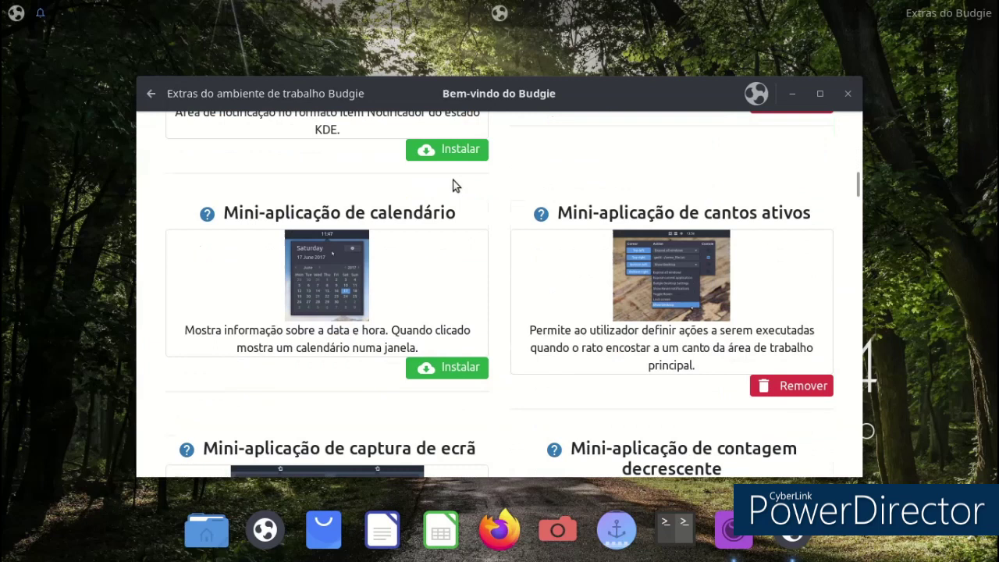
{"action": "scroll", "coordinate": [455, 185], "scroll_direction": "down", "scroll_amount": 10}
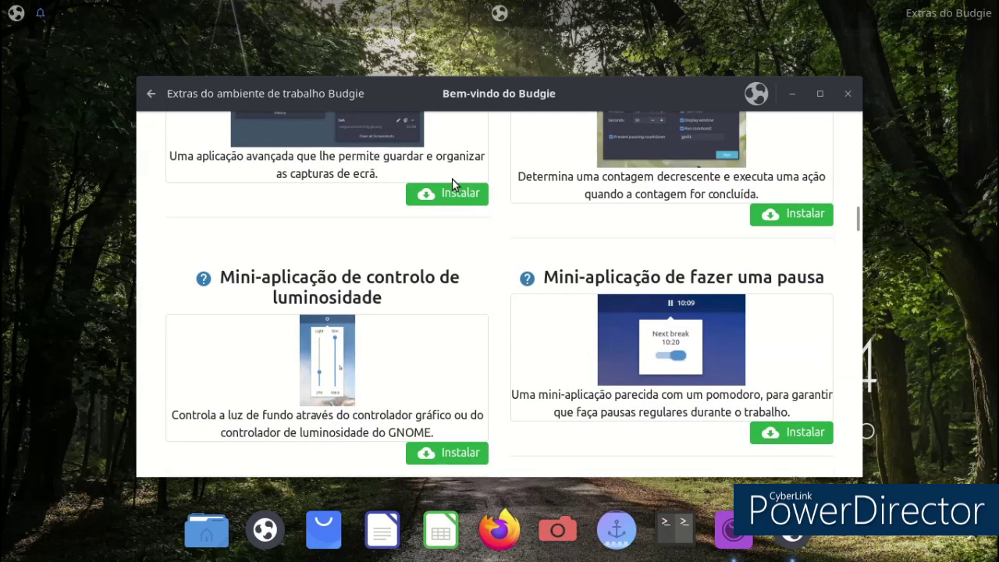
{"action": "scroll", "coordinate": [451, 180], "scroll_direction": "down", "scroll_amount": 8}
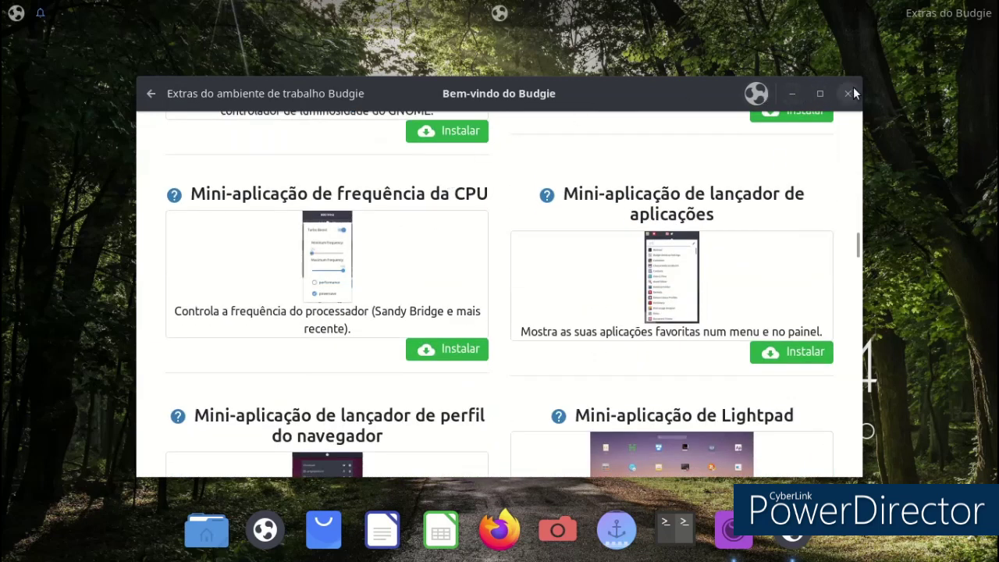
{"action": "left_click", "coordinate": [849, 93]}
Open Configurações do Budgie Desktop from the installed applications, view the Estilo options, and close the window.
{"action": "left_click", "coordinate": [10, 14]}
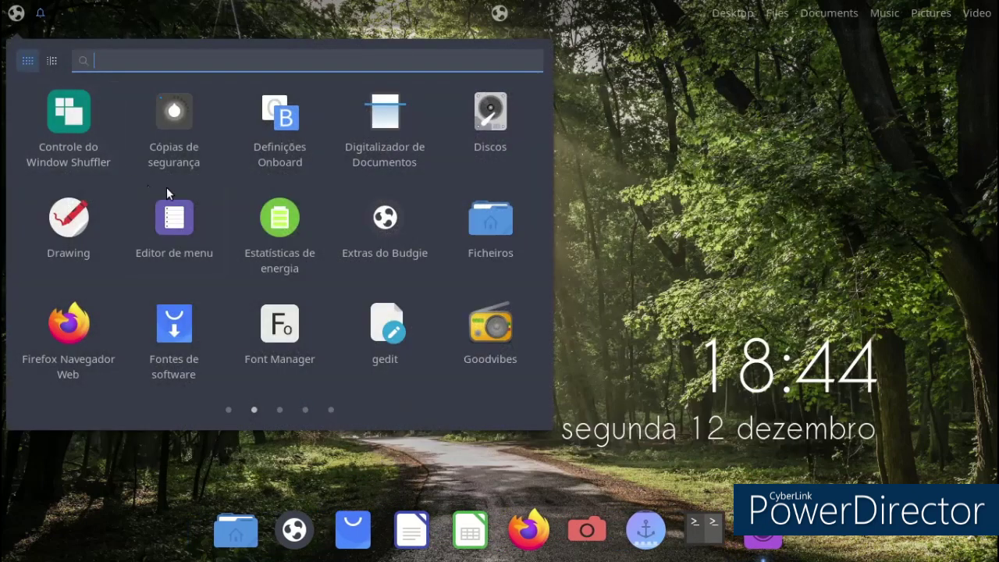
{"action": "scroll", "coordinate": [324, 313], "scroll_direction": "up", "scroll_amount": 1}
{"action": "scroll", "coordinate": [324, 315], "scroll_direction": "down", "scroll_amount": 1}
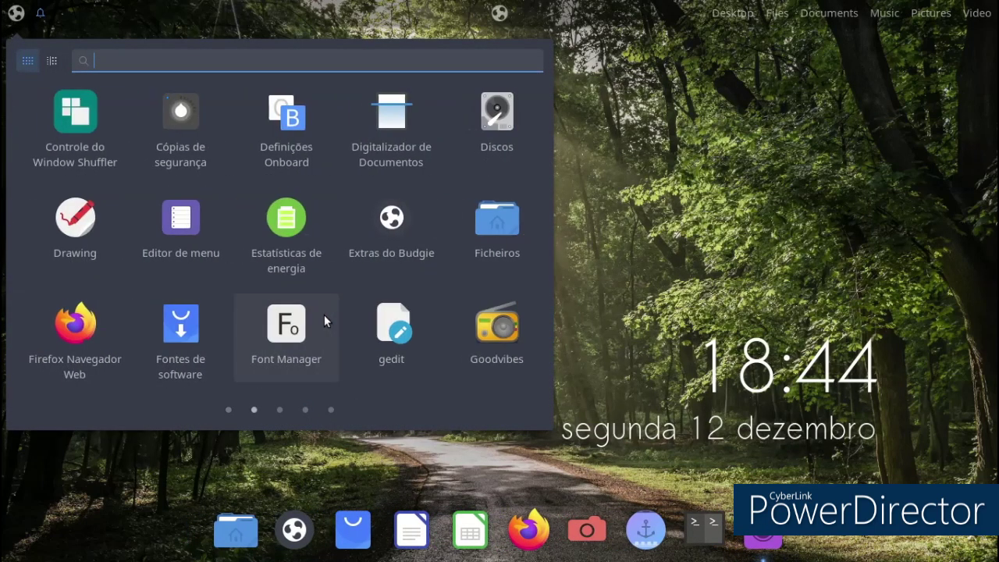
{"action": "scroll", "coordinate": [302, 321], "scroll_direction": "up", "scroll_amount": 1}
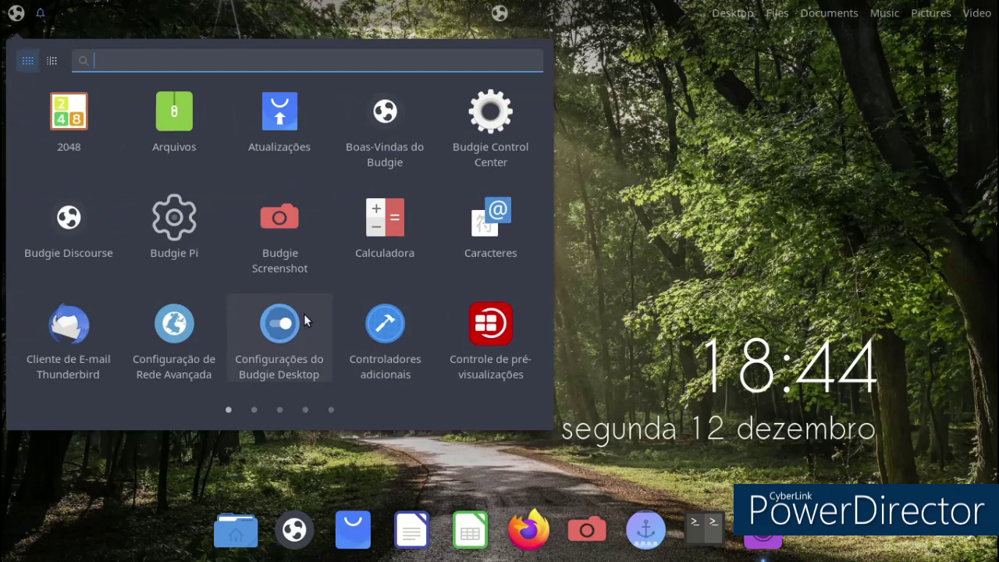
{"action": "left_click", "coordinate": [306, 321]}
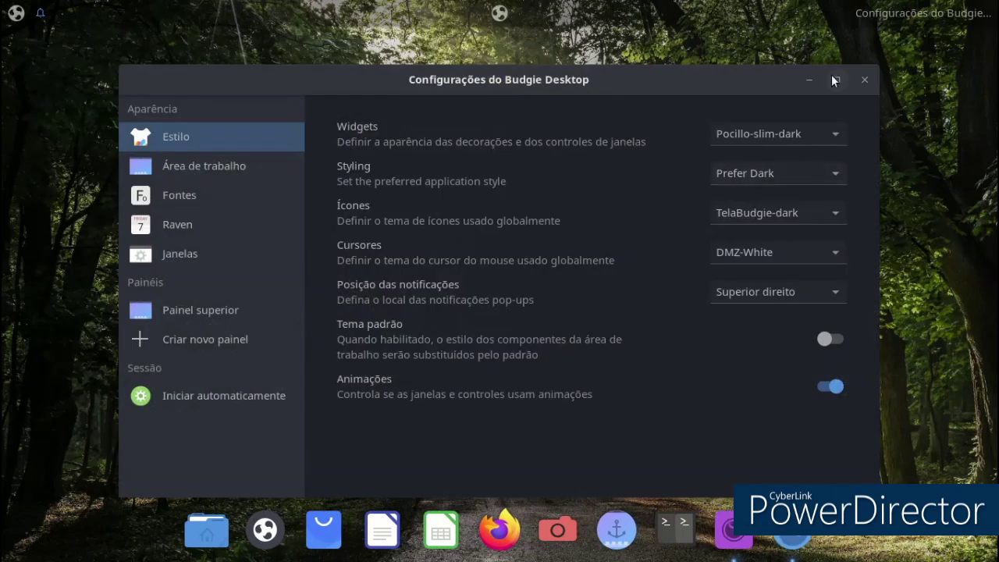
{"action": "left_click", "coordinate": [874, 78]}
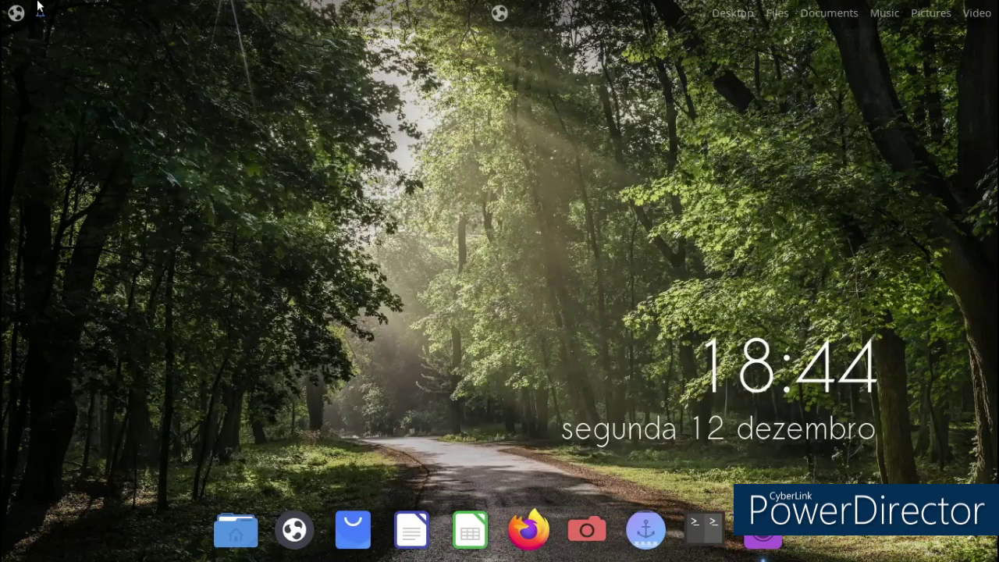
Open the Budgie Control Center, set the desktop background to the arched glass walkway image, and close it.
{"action": "left_click", "coordinate": [16, 12]}
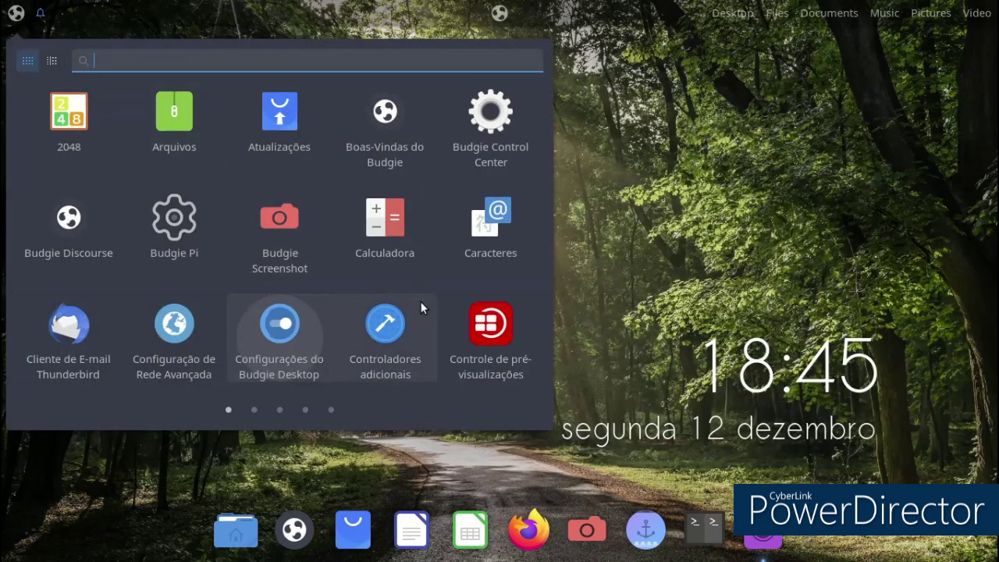
{"action": "scroll", "coordinate": [421, 302], "scroll_direction": "down", "scroll_amount": 1}
{"action": "scroll", "coordinate": [421, 302], "scroll_direction": "up", "scroll_amount": 1}
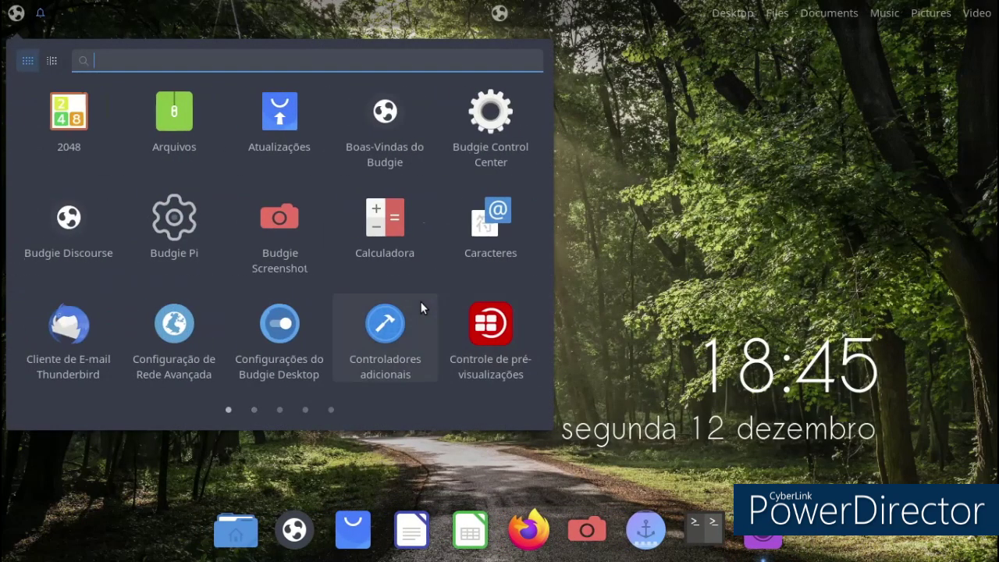
{"action": "left_click", "coordinate": [482, 136]}
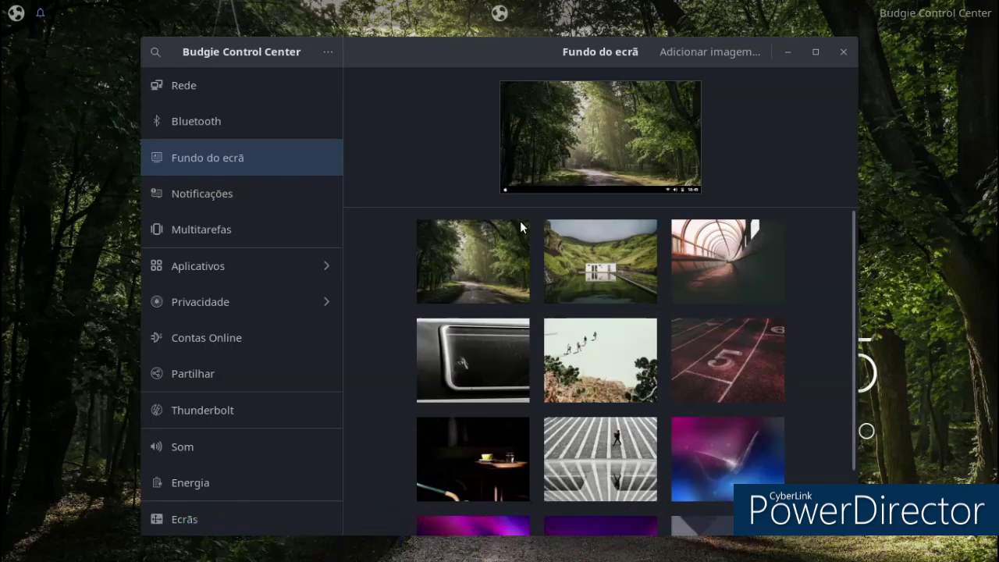
{"action": "left_click", "coordinate": [773, 231]}
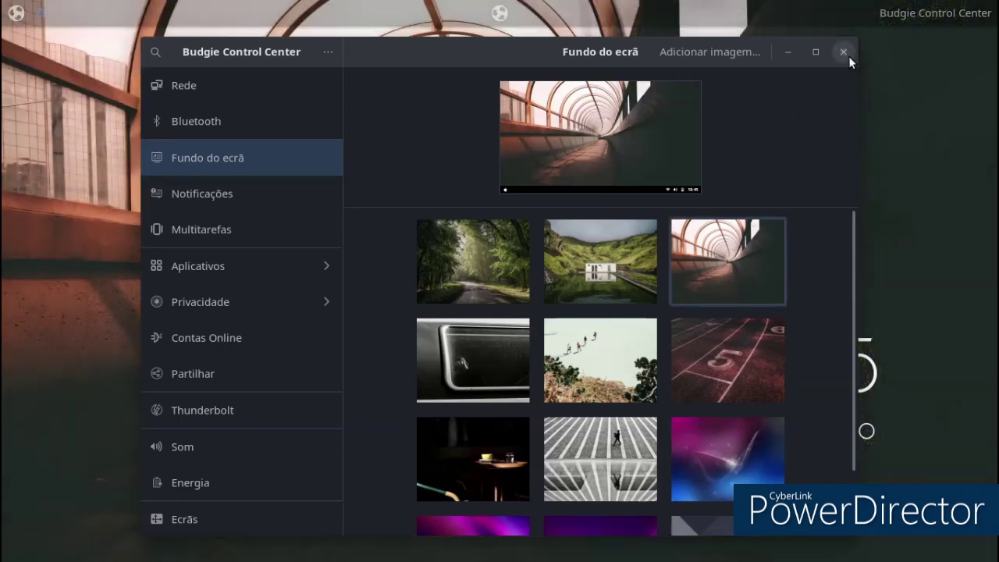
{"action": "left_click", "coordinate": [844, 51]}
View the welcome app's software installation options, open Extras do Budgie, and return to its main menu.
{"action": "left_click", "coordinate": [758, 537]}
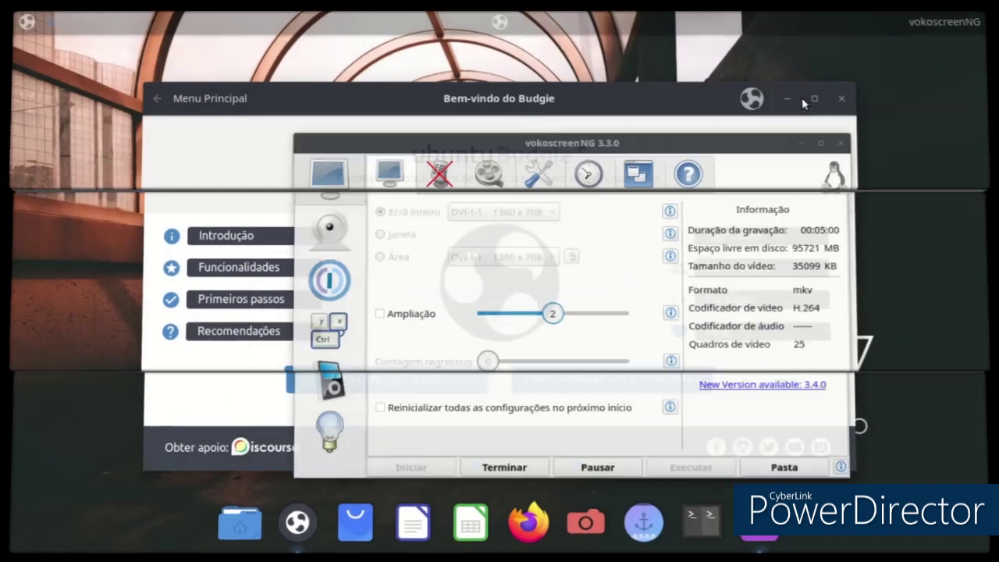
{"action": "left_click", "coordinate": [375, 395]}
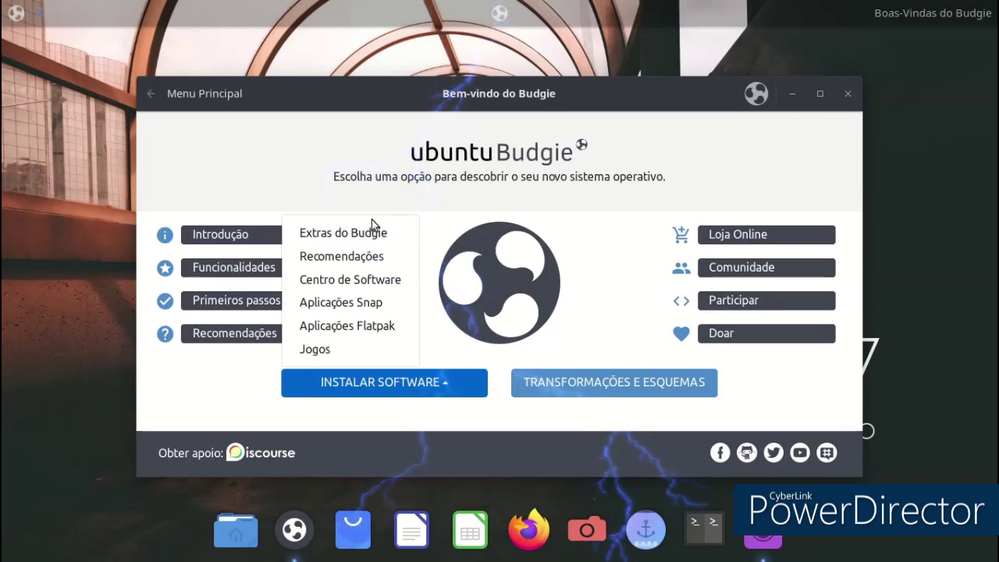
{"action": "left_click", "coordinate": [382, 383]}
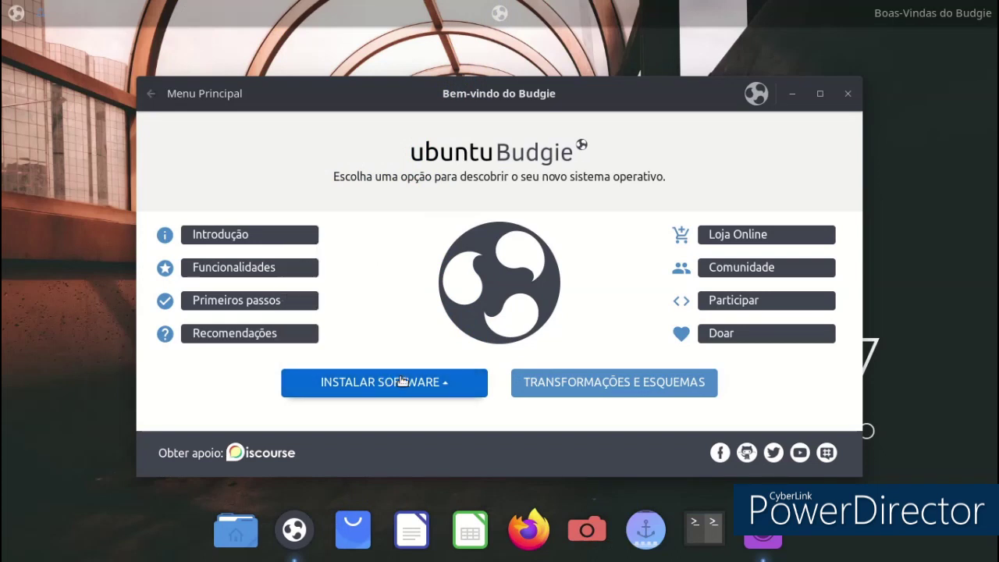
{"action": "left_click", "coordinate": [401, 382]}
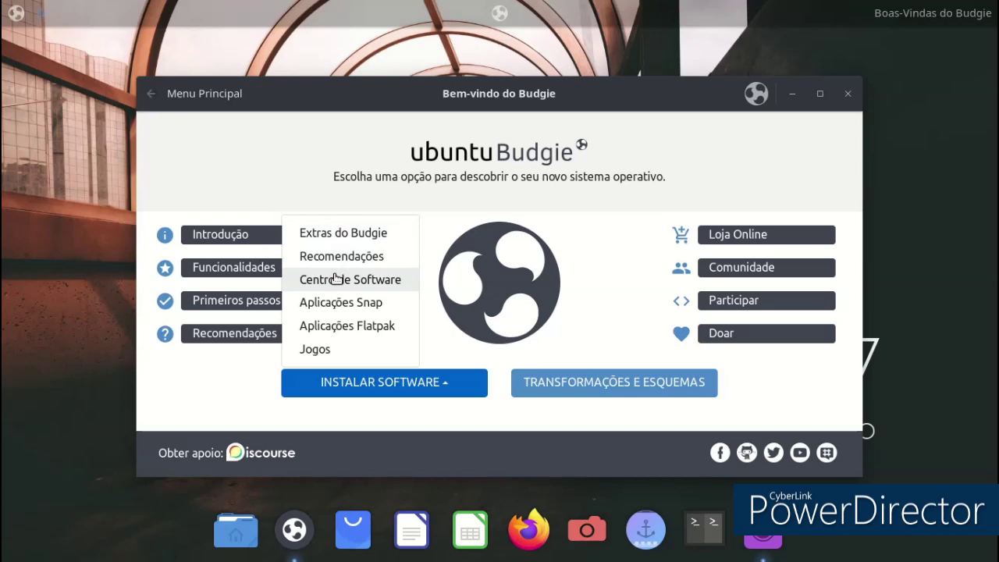
{"action": "left_click", "coordinate": [326, 236]}
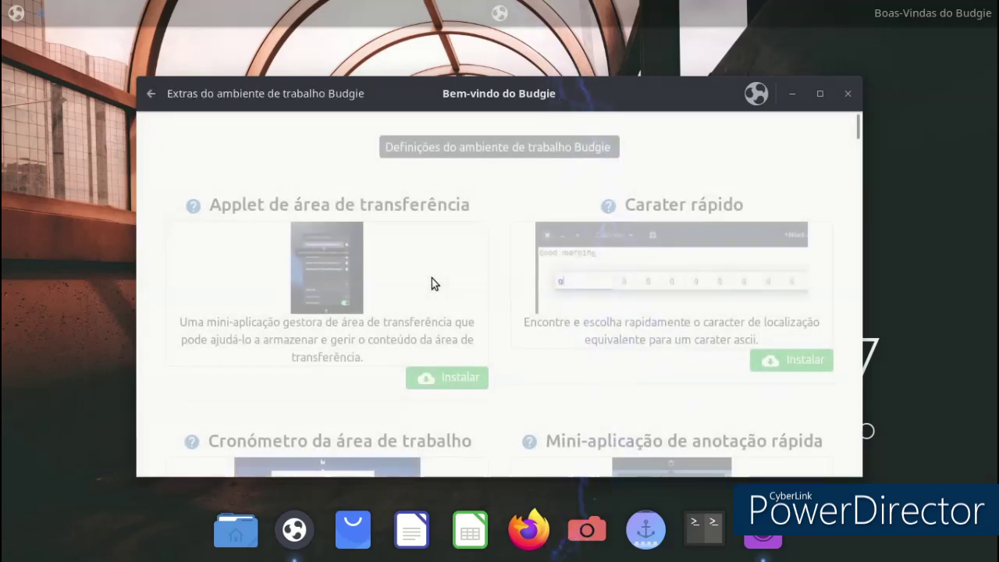
{"action": "left_click", "coordinate": [151, 94]}
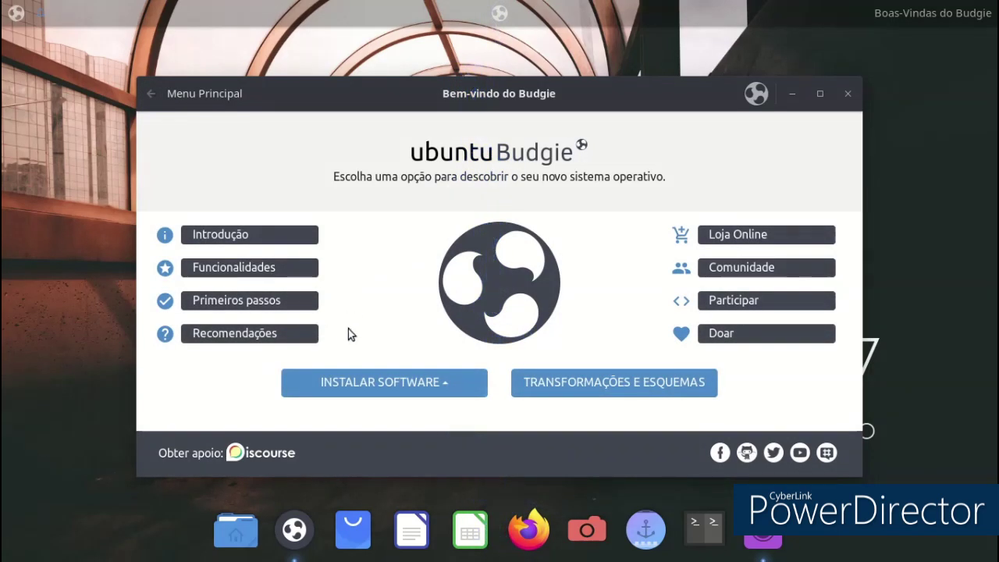
Open Transformações e esquemas in the welcome app and look through the available desktop themes down to QogirBudgie and WhiteSur.
{"action": "left_click", "coordinate": [532, 394]}
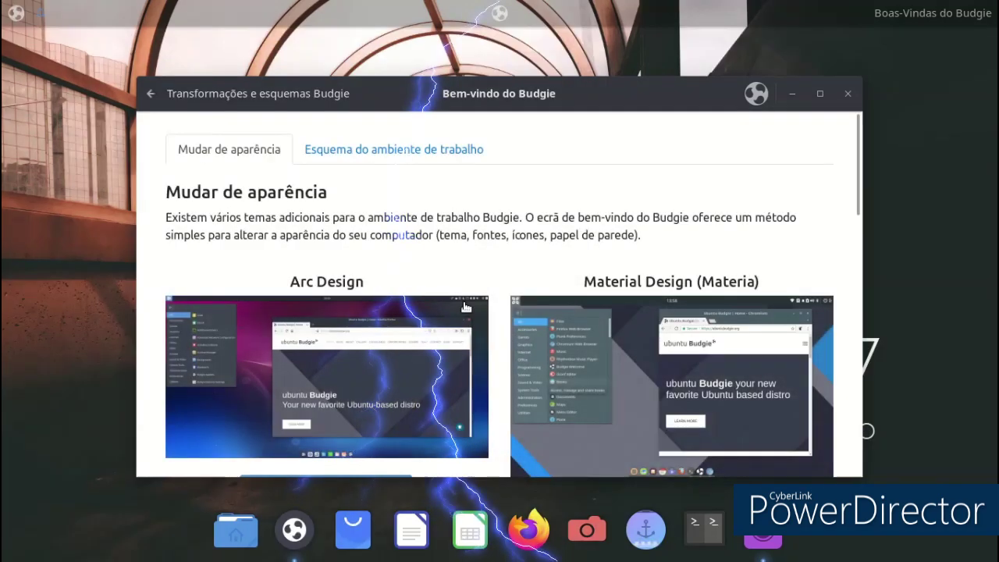
{"action": "scroll", "coordinate": [465, 307], "scroll_direction": "down", "scroll_amount": 8}
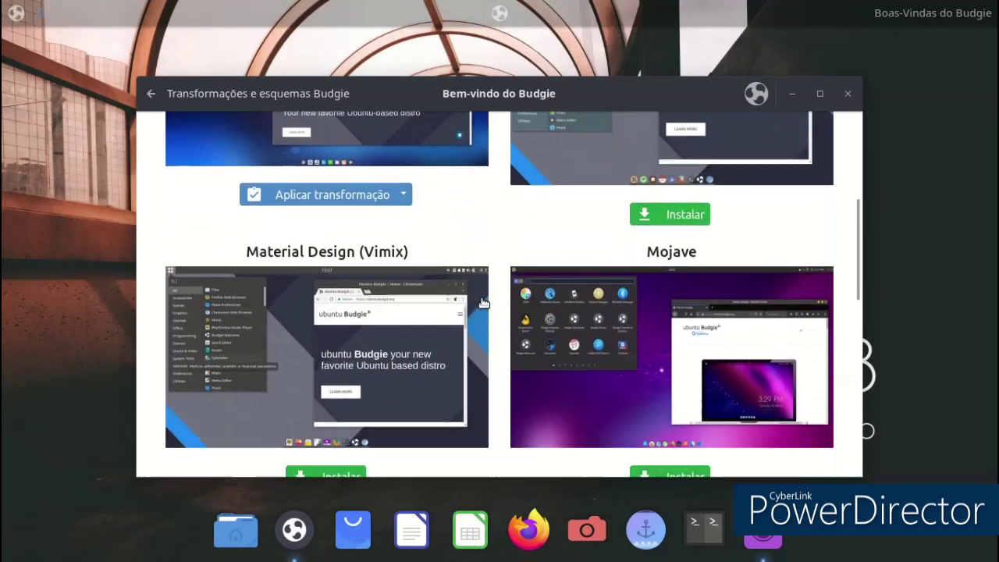
{"action": "scroll", "coordinate": [484, 303], "scroll_direction": "down", "scroll_amount": 3}
{"action": "scroll", "coordinate": [487, 301], "scroll_direction": "down", "scroll_amount": 10}
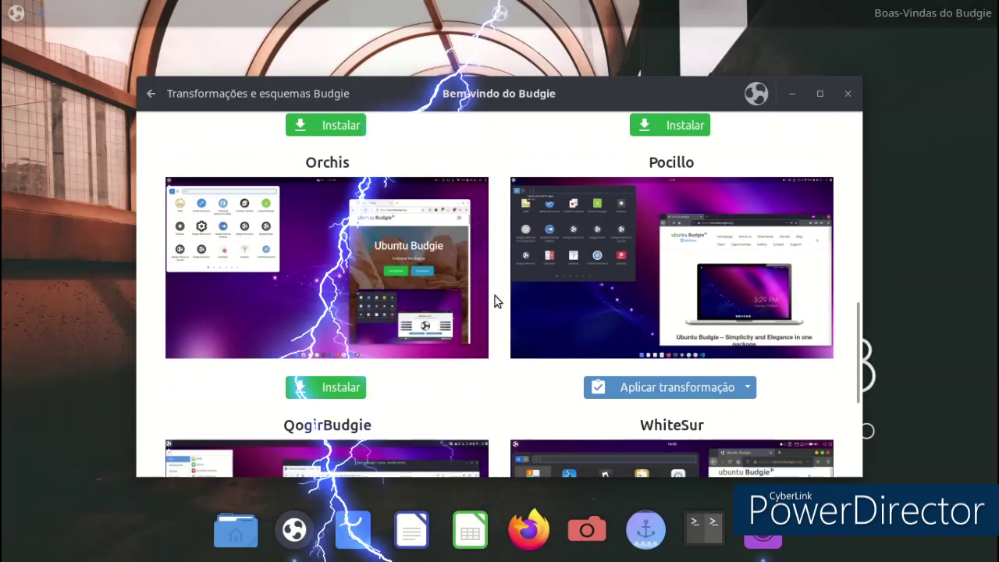
{"action": "scroll", "coordinate": [506, 293], "scroll_direction": "down", "scroll_amount": 3}
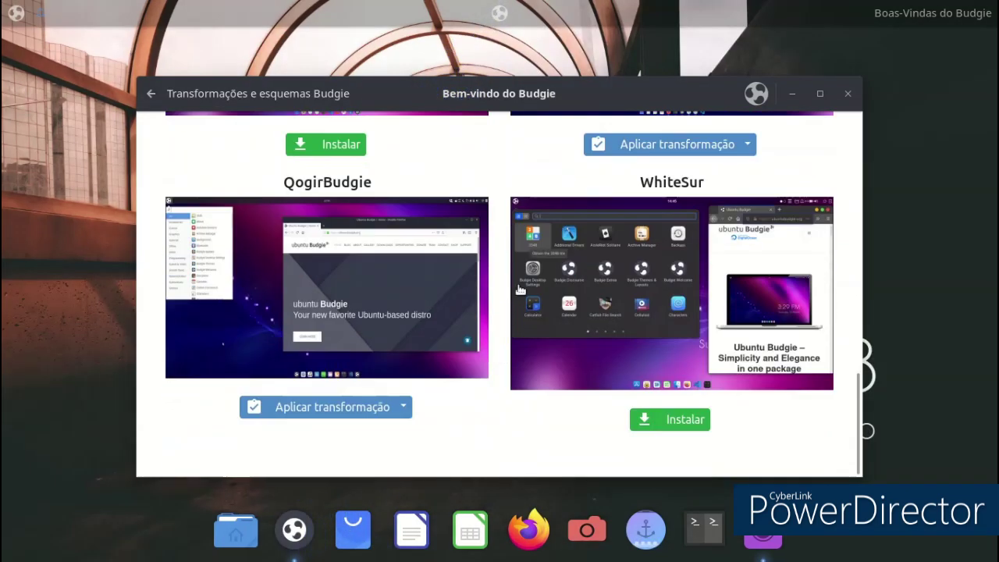
{"action": "scroll", "coordinate": [520, 290], "scroll_direction": "up", "scroll_amount": 1}
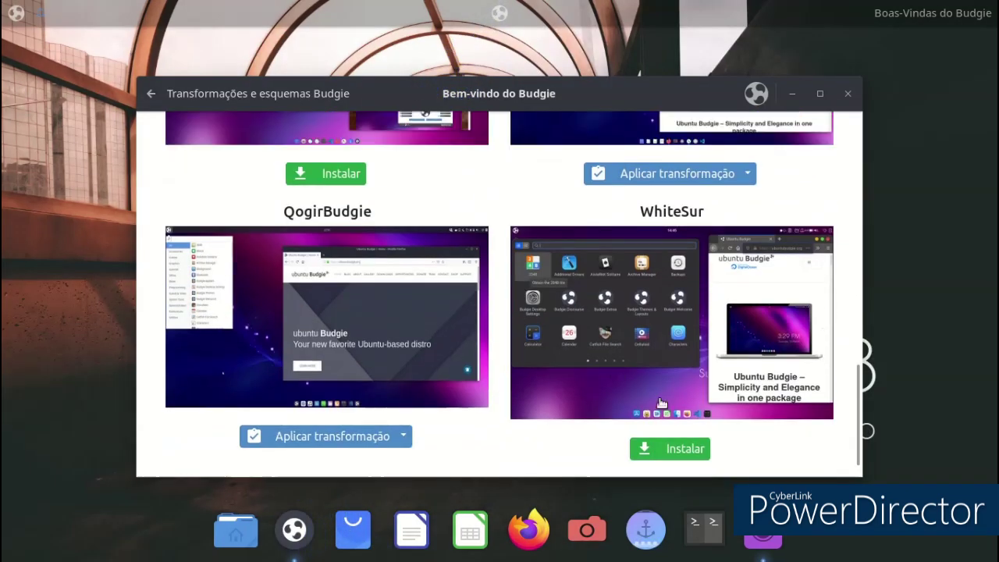
Install the WhiteSur theme, accepting the ppa:ubuntubudgie/backports third-party repository, and check the welcome app's version information.
{"action": "left_click", "coordinate": [673, 450]}
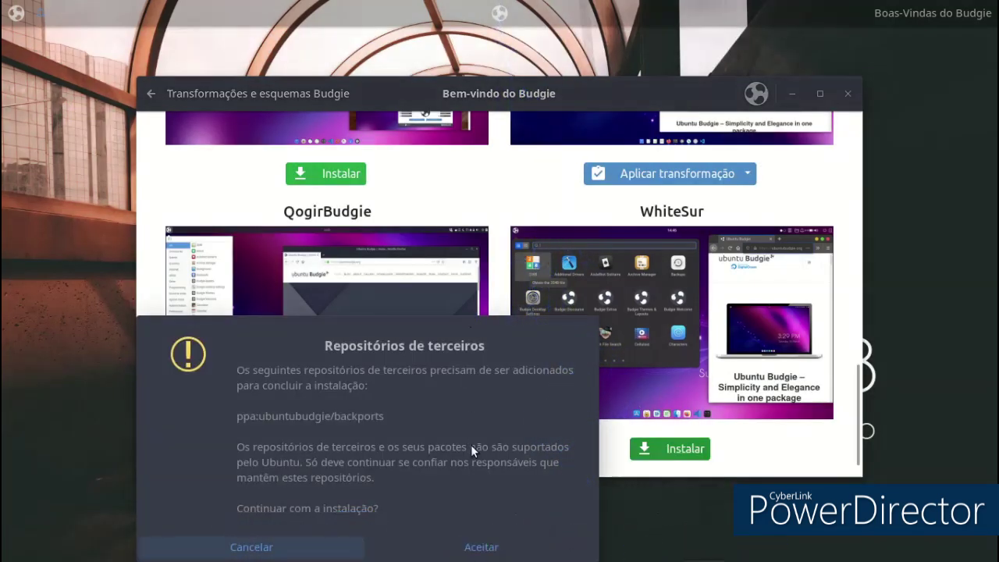
{"action": "left_click", "coordinate": [465, 547]}
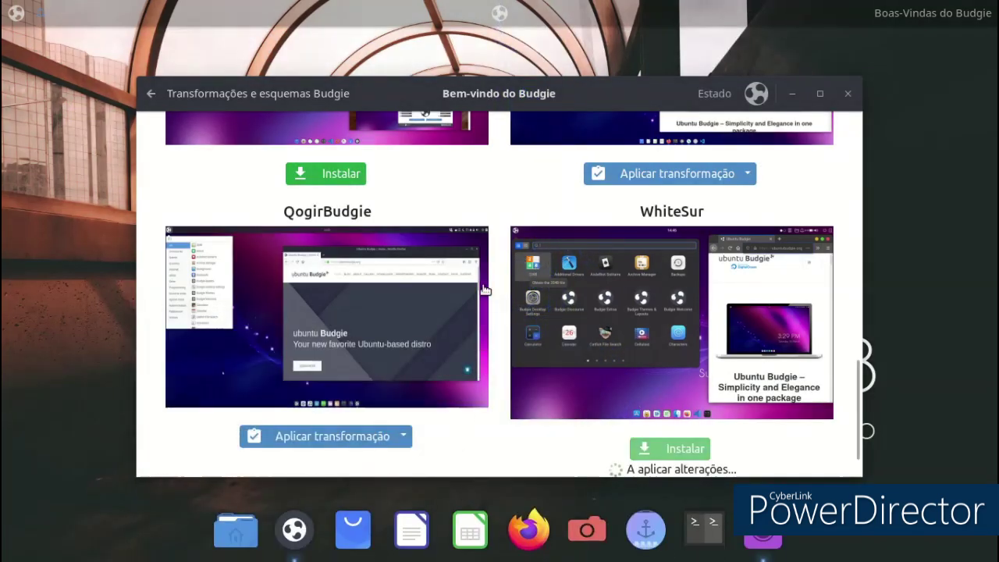
{"action": "left_click_drag", "start_coordinate": [516, 96], "coordinate": [399, 36]}
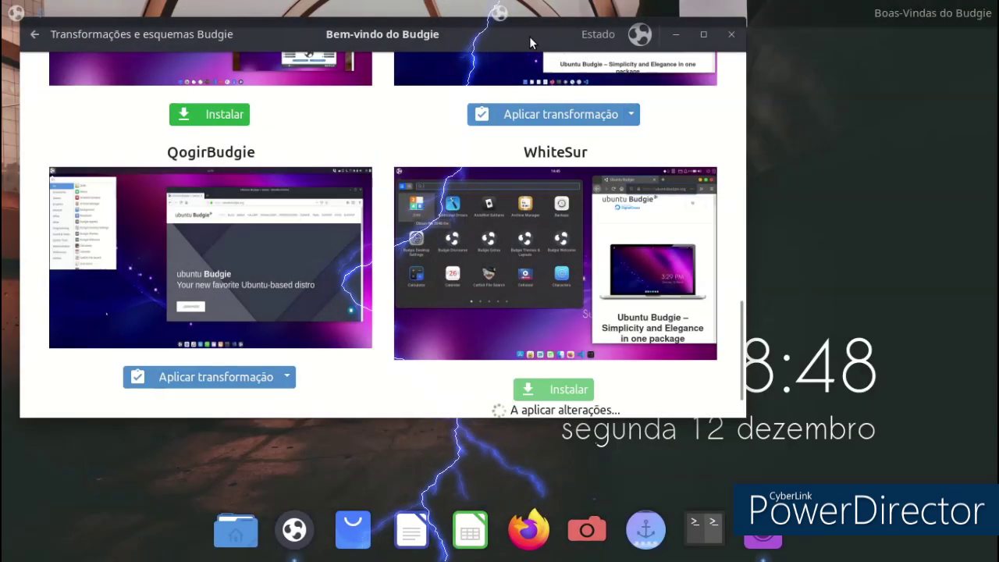
{"action": "left_click_drag", "start_coordinate": [527, 34], "coordinate": [582, 96]}
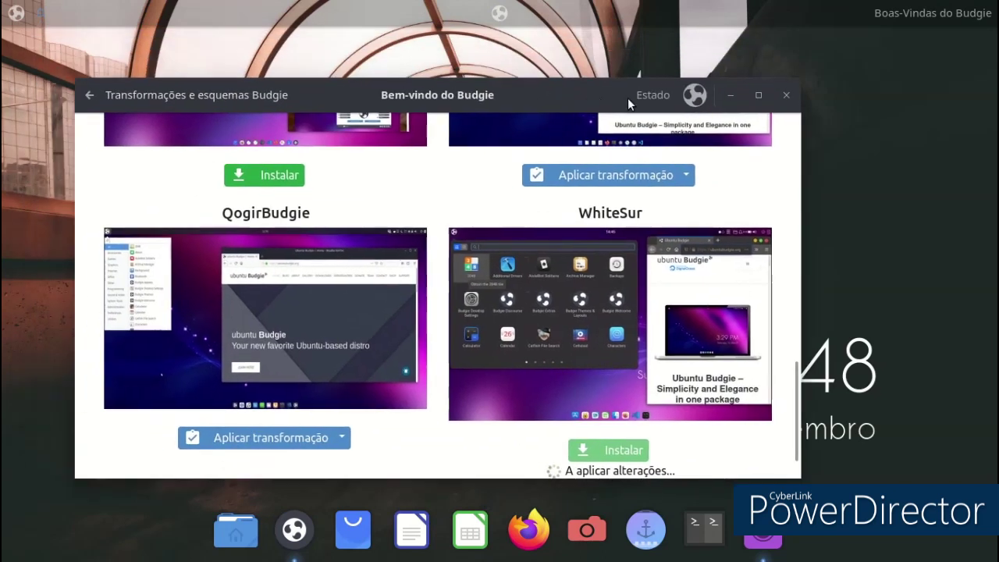
{"action": "left_click", "coordinate": [690, 100]}
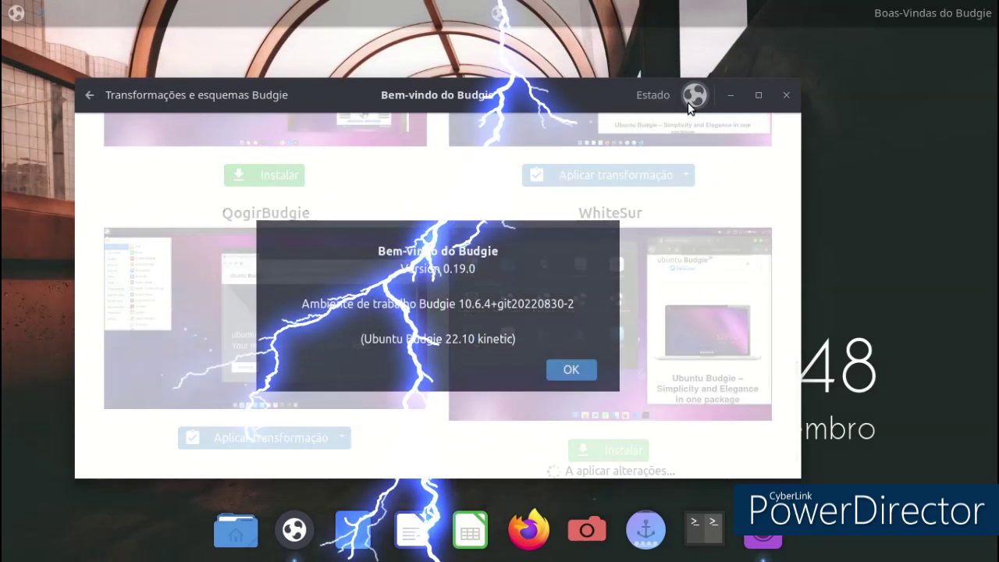
{"action": "left_click", "coordinate": [569, 372]}
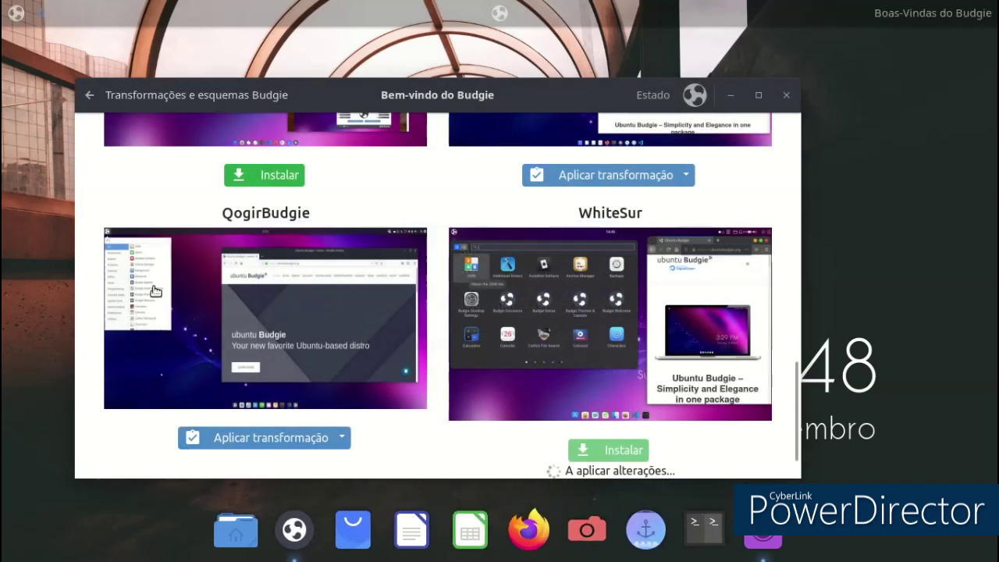
Look back through the available themes from WhiteSur up to Arc Design and down again, and close the welcome app.
{"action": "scroll", "coordinate": [195, 178], "scroll_direction": "down", "scroll_amount": 1}
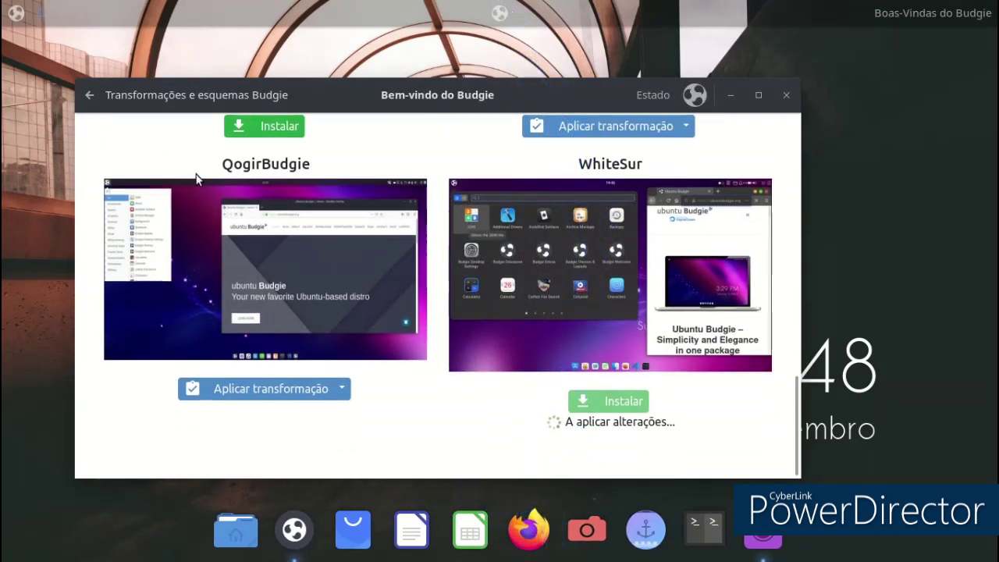
{"action": "scroll", "coordinate": [196, 175], "scroll_direction": "up", "scroll_amount": 1}
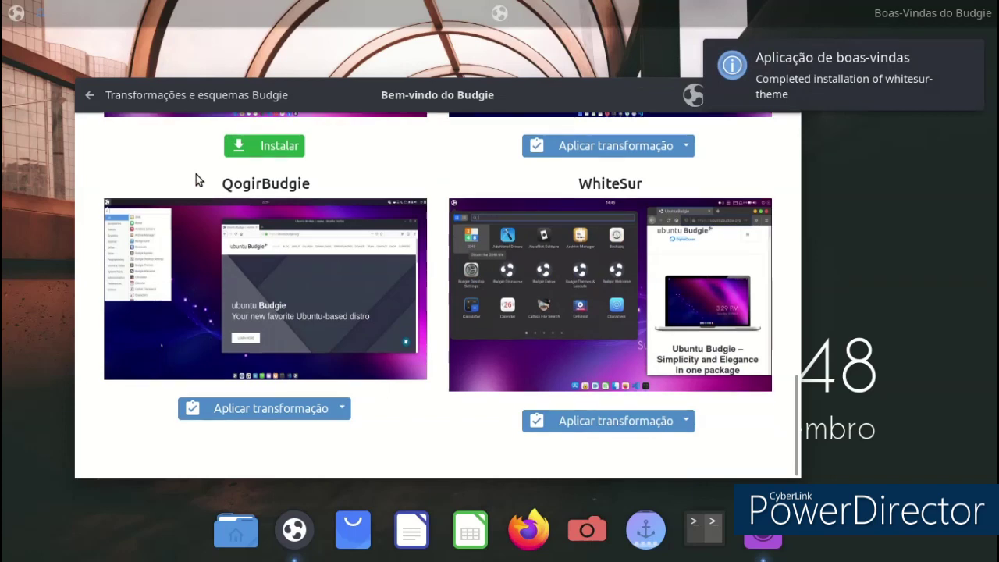
{"action": "scroll", "coordinate": [196, 174], "scroll_direction": "up", "scroll_amount": 5}
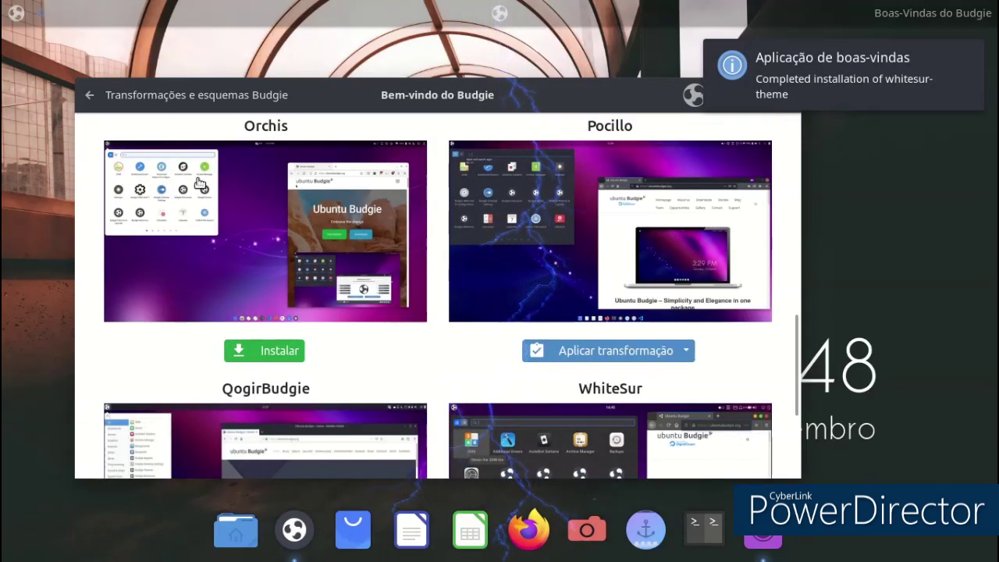
{"action": "scroll", "coordinate": [164, 230], "scroll_direction": "up", "scroll_amount": 7}
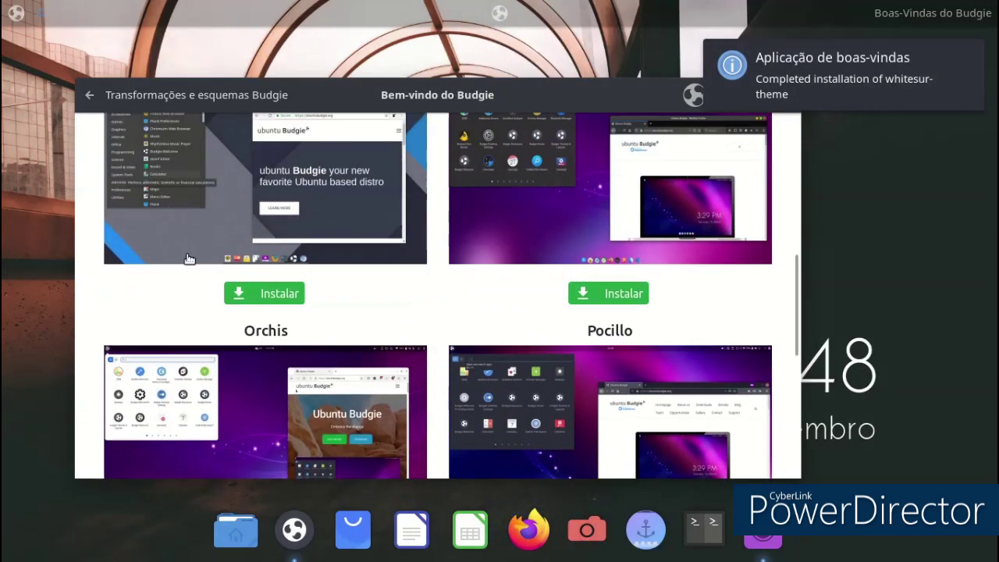
{"action": "scroll", "coordinate": [188, 259], "scroll_direction": "up", "scroll_amount": 10}
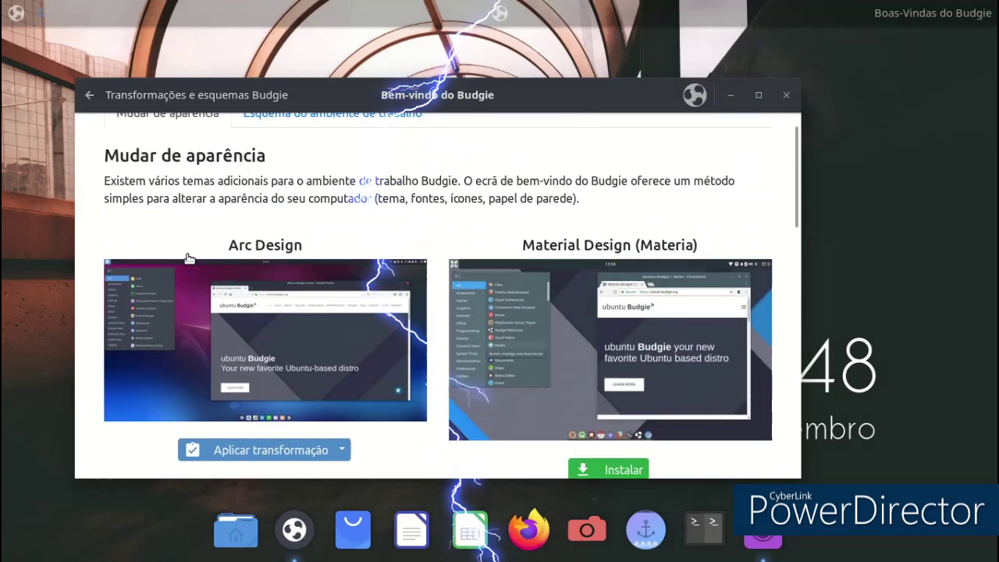
{"action": "scroll", "coordinate": [187, 260], "scroll_direction": "down", "scroll_amount": 17}
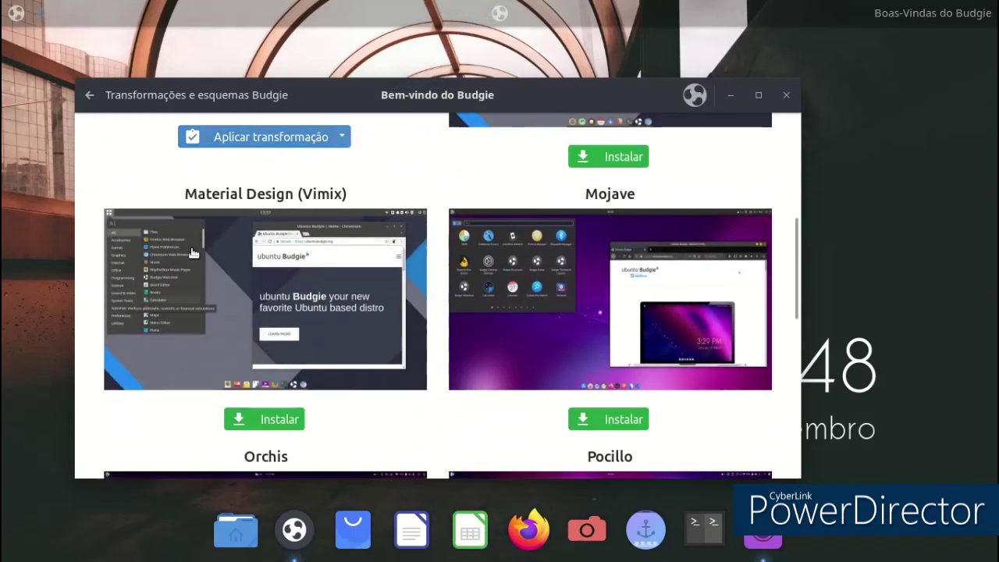
{"action": "scroll", "coordinate": [200, 241], "scroll_direction": "down", "scroll_amount": 5}
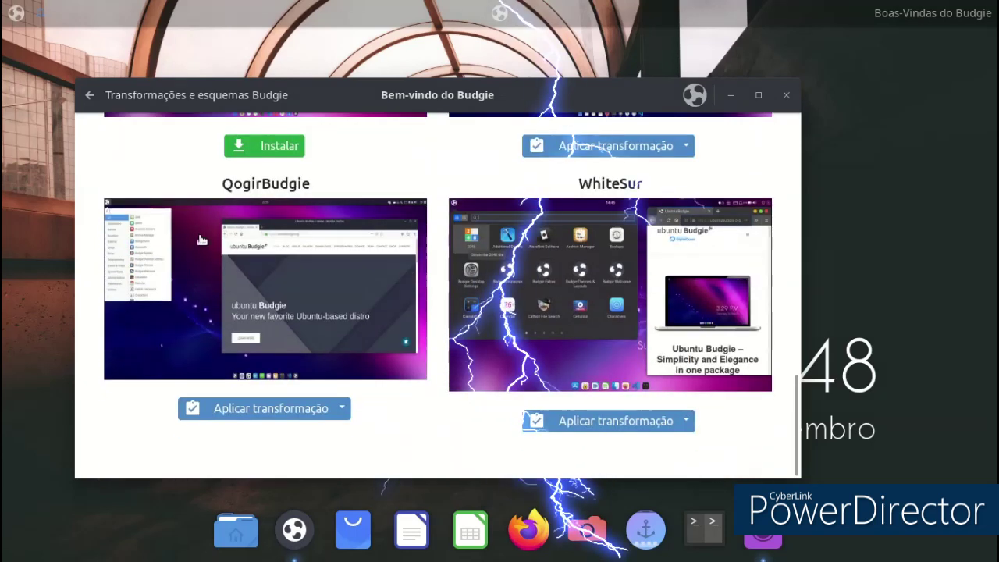
{"action": "left_click", "coordinate": [786, 95]}
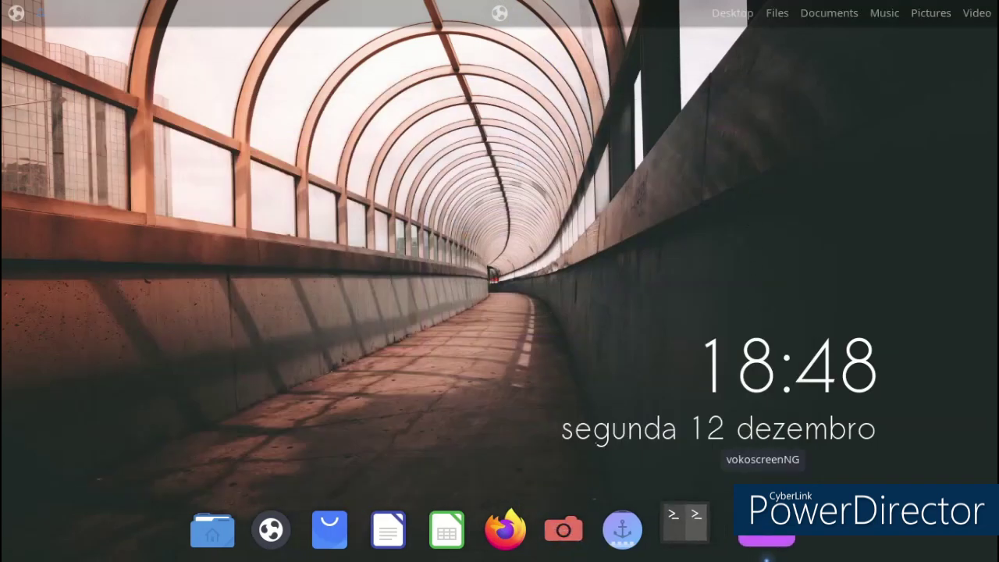
{"action": "left_click", "coordinate": [767, 535]}
{"action": "left_click", "coordinate": [767, 534]}
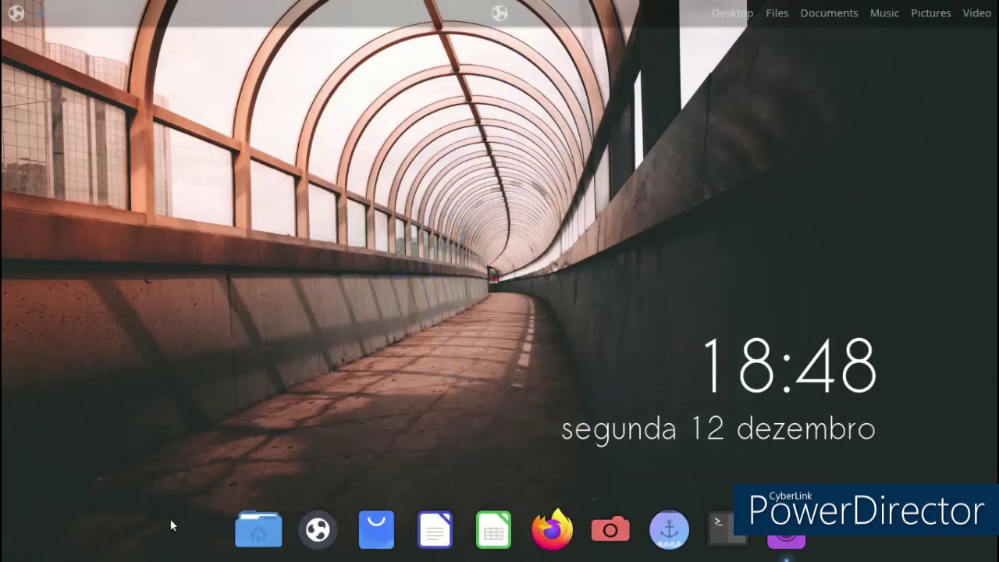
Open the Budgie desktop settings from the desktop, set Widgets to WhiteSur-light, and change the icon theme.
{"action": "right_click", "coordinate": [280, 151]}
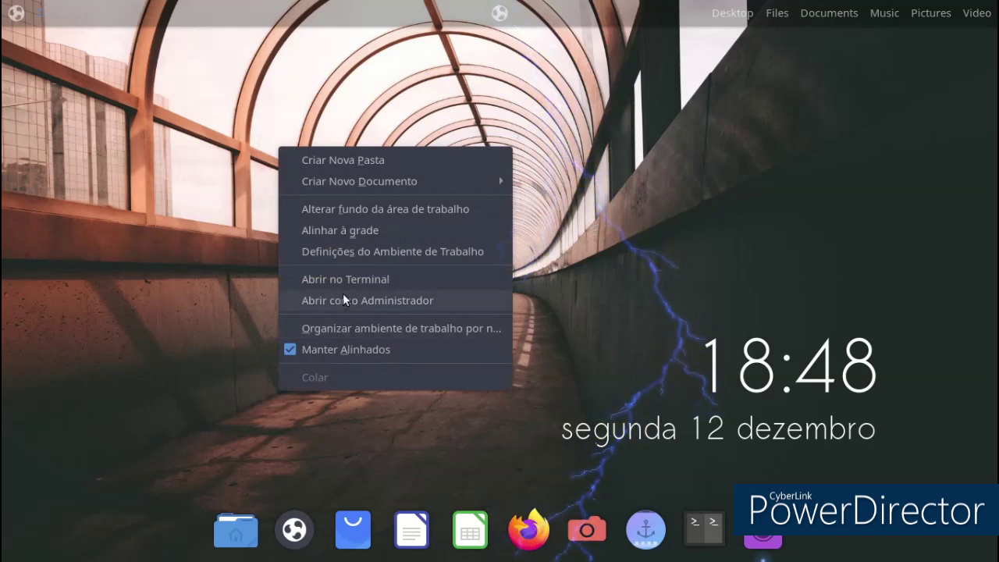
{"action": "left_click", "coordinate": [352, 250]}
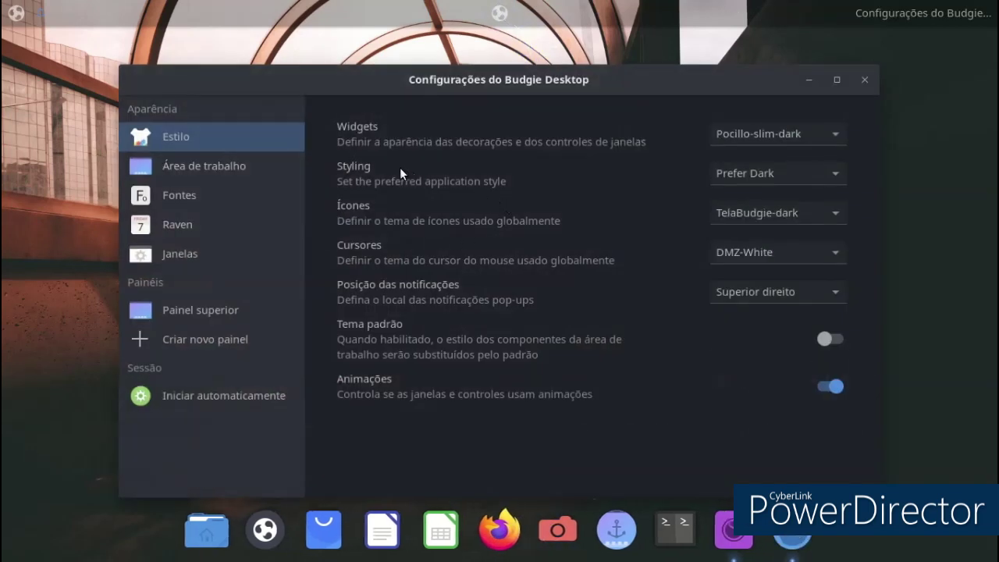
{"action": "left_click", "coordinate": [789, 139]}
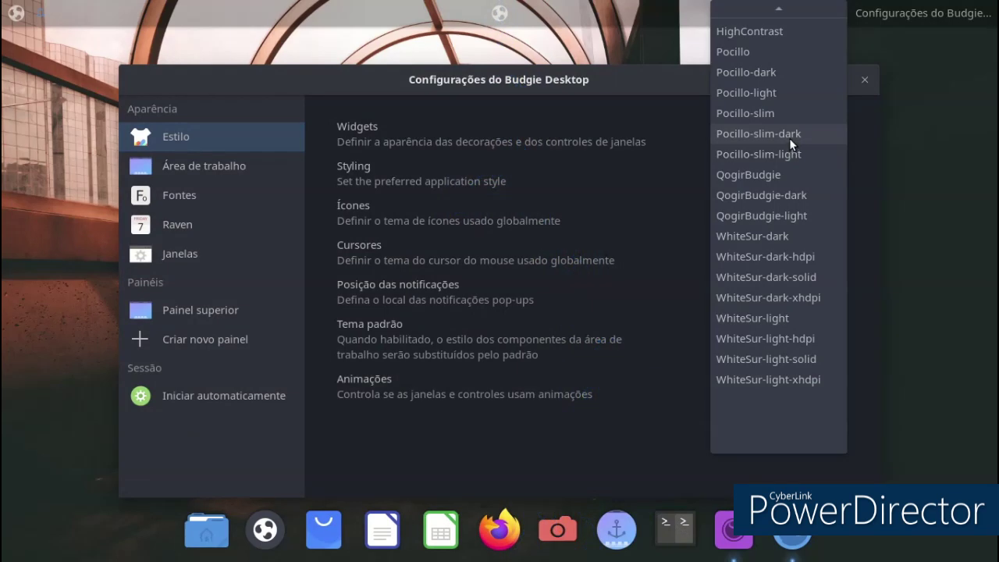
{"action": "mouse_move", "coordinate": [744, 6]}
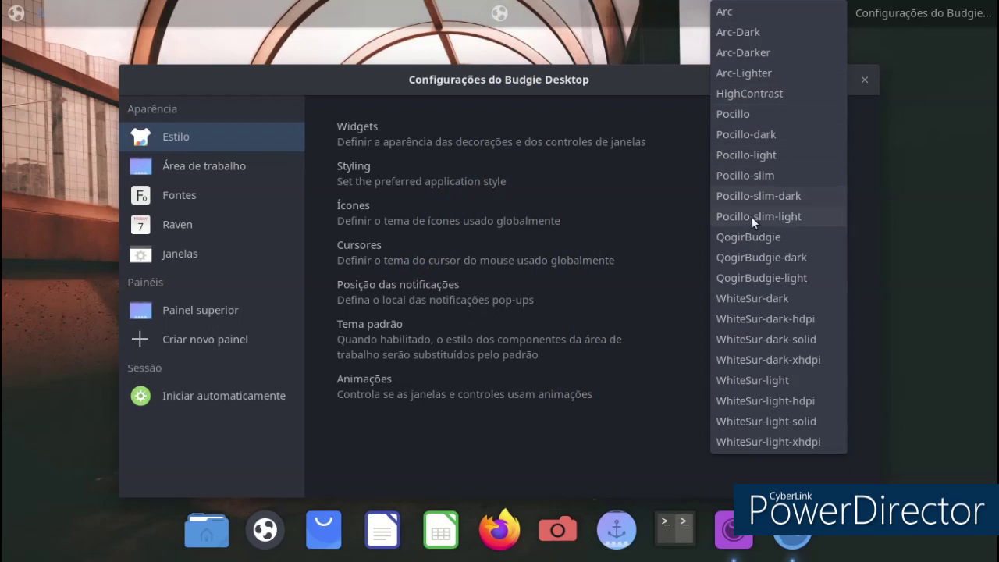
{"action": "left_click", "coordinate": [736, 382]}
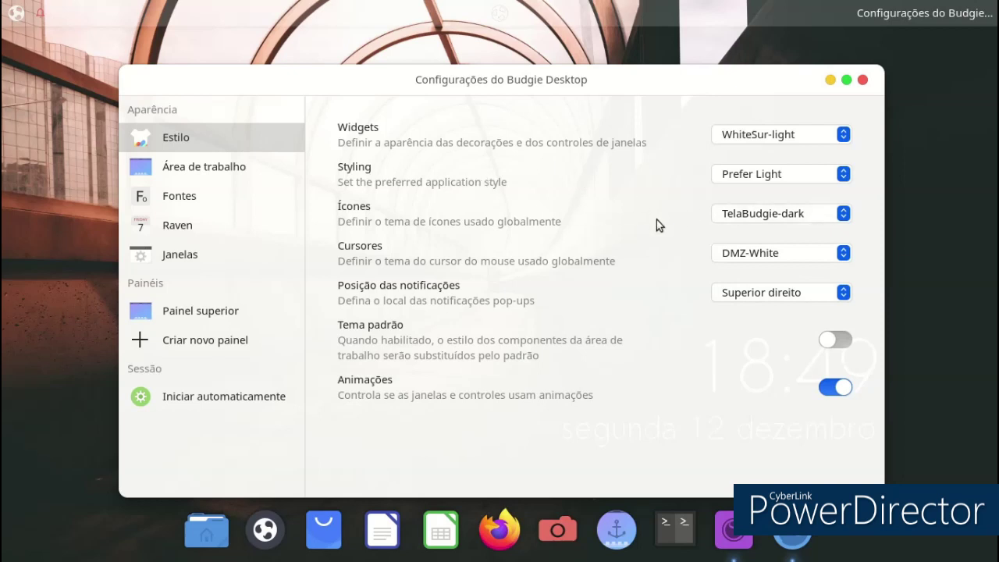
{"action": "left_click", "coordinate": [762, 216]}
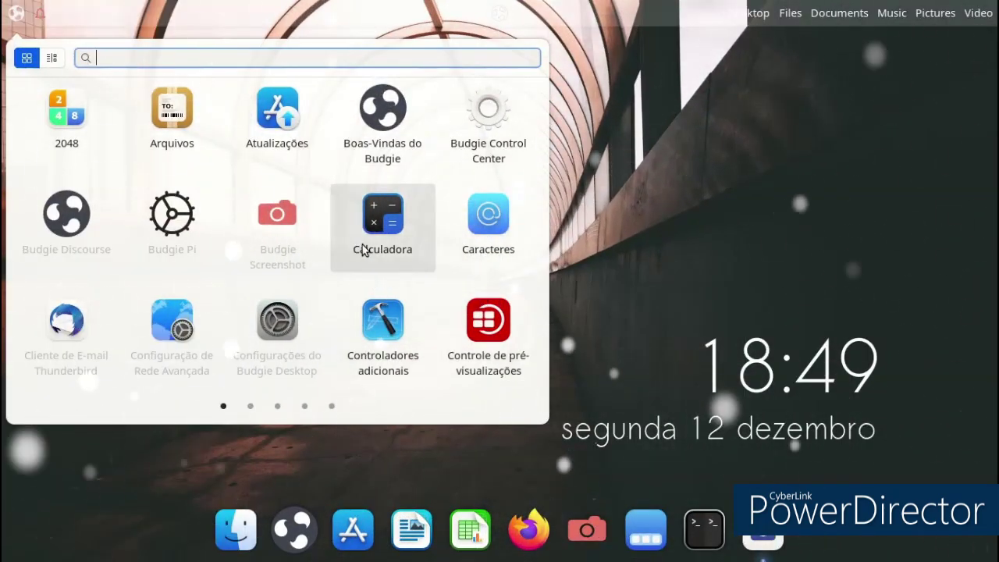
Open Drawing from the installed applications and sketch a closed irregular red outline on the canvas with the pencil.
{"action": "scroll", "coordinate": [359, 249], "scroll_direction": "down", "scroll_amount": 1}
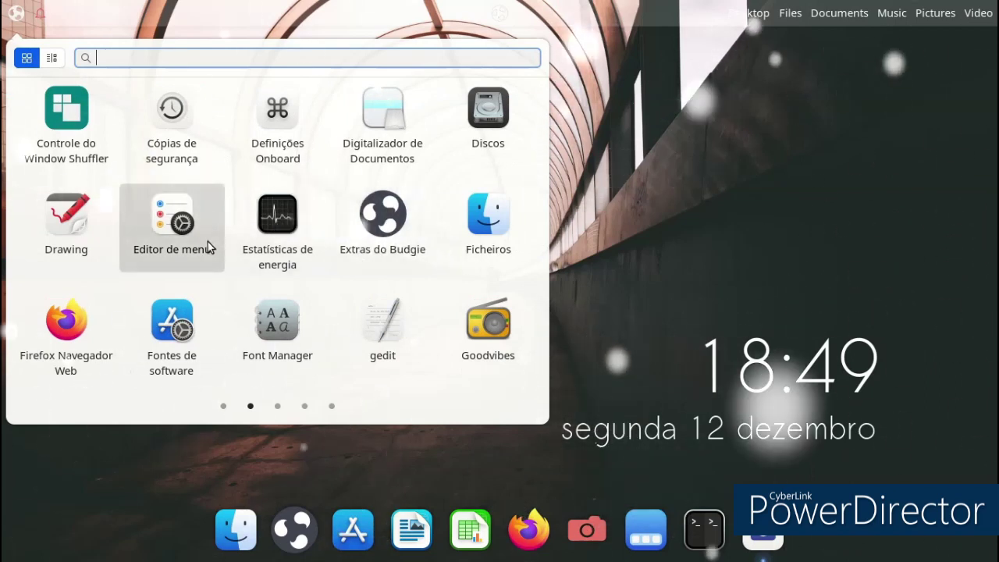
{"action": "left_click", "coordinate": [66, 222]}
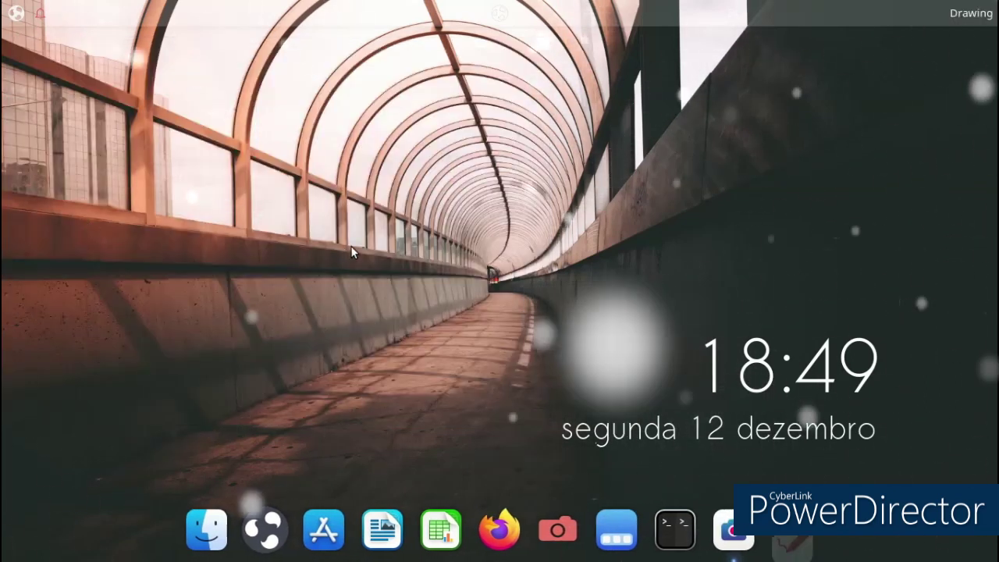
{"action": "left_click", "coordinate": [626, 322]}
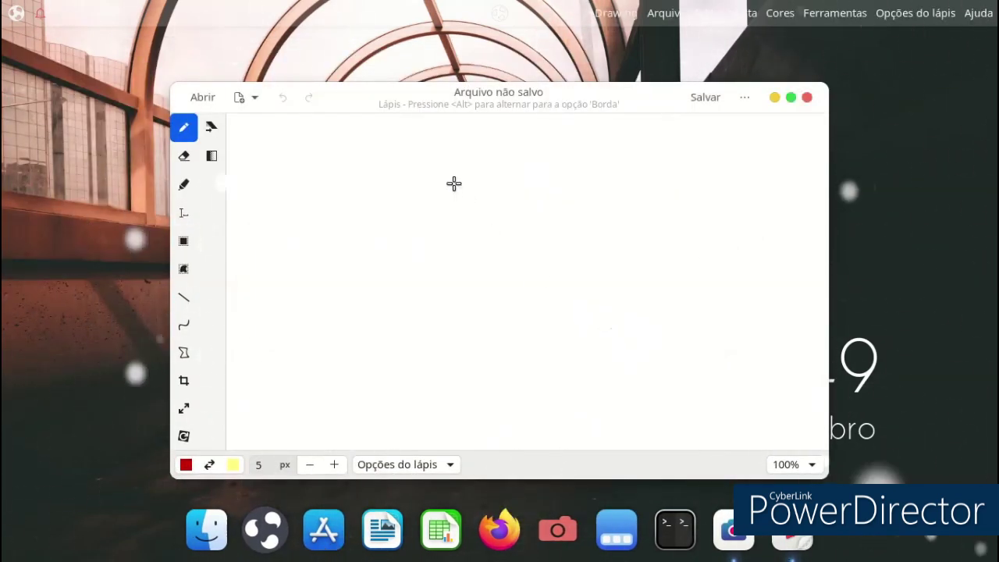
{"action": "mouse_move", "coordinate": [345, 281]}
{"action": "left_mouse_down"}
{"action": "mouse_move", "coordinate": [370, 337]}
{"action": "mouse_move", "coordinate": [486, 357]}
{"action": "left_mouse_up"}
{"action": "left_click_drag", "start_coordinate": [478, 227], "coordinate": [455, 183]}
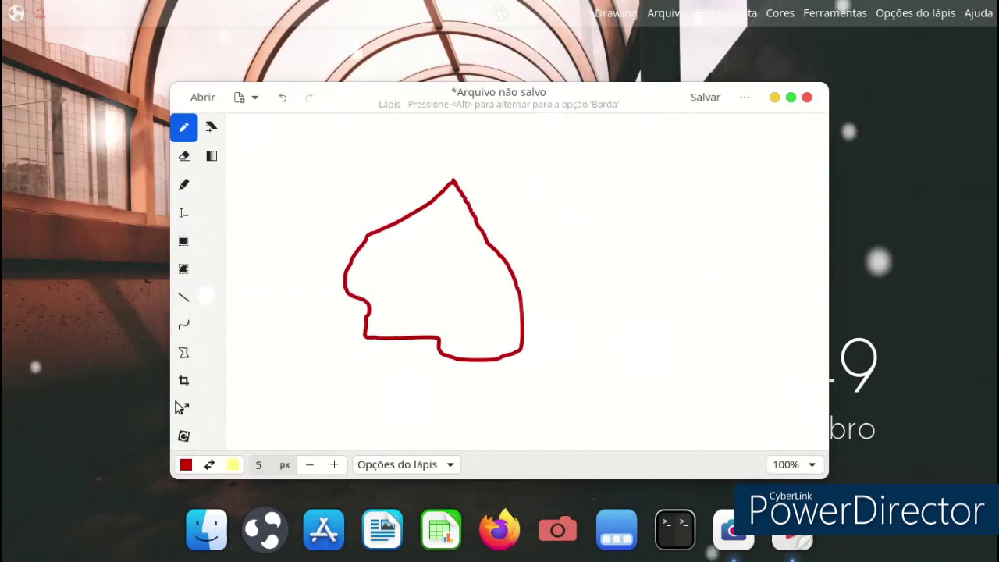
Change the pencil colour to green and draw a line around the outer side and base of the red shape.
{"action": "left_click", "coordinate": [185, 466]}
{"action": "left_click", "coordinate": [246, 320]}
{"action": "left_click", "coordinate": [640, 248]}
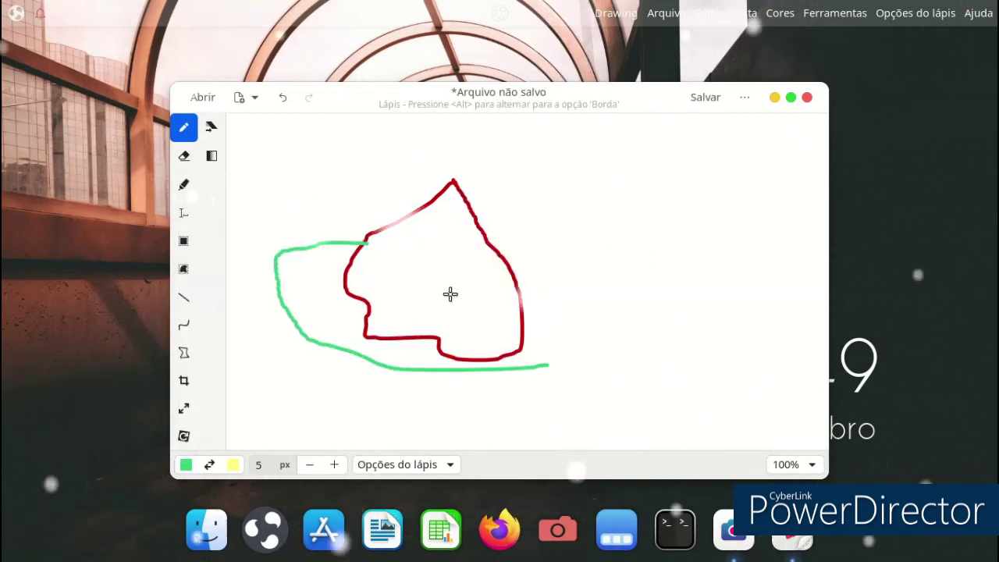
{"action": "mouse_move", "coordinate": [521, 279]}
{"action": "left_mouse_down"}
{"action": "mouse_move", "coordinate": [534, 282]}
{"action": "mouse_move", "coordinate": [545, 344]}
{"action": "mouse_move", "coordinate": [536, 363]}
{"action": "left_mouse_up"}
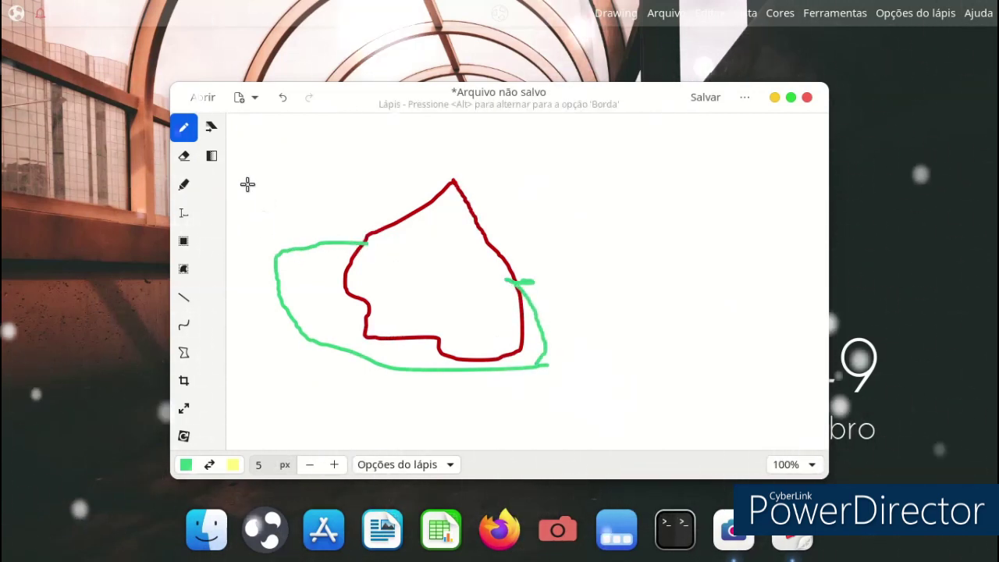
Make a few eraser strokes inside the red outline and select the Mostrar borrado filter.
{"action": "left_click", "coordinate": [185, 156]}
{"action": "mouse_move", "coordinate": [411, 251]}
{"action": "left_mouse_down"}
{"action": "mouse_move", "coordinate": [419, 288]}
{"action": "mouse_move", "coordinate": [475, 316]}
{"action": "left_mouse_up"}
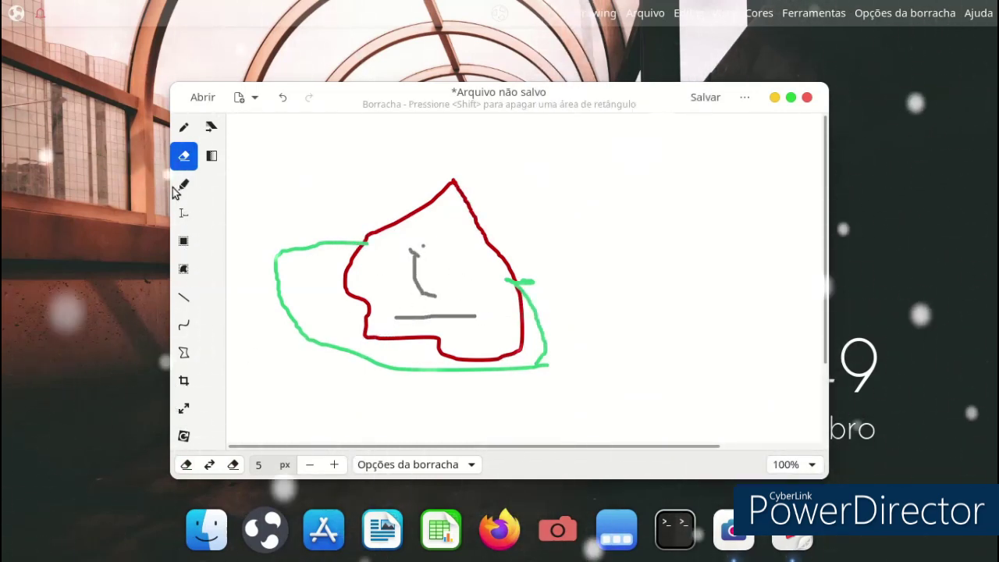
{"action": "left_click", "coordinate": [212, 155]}
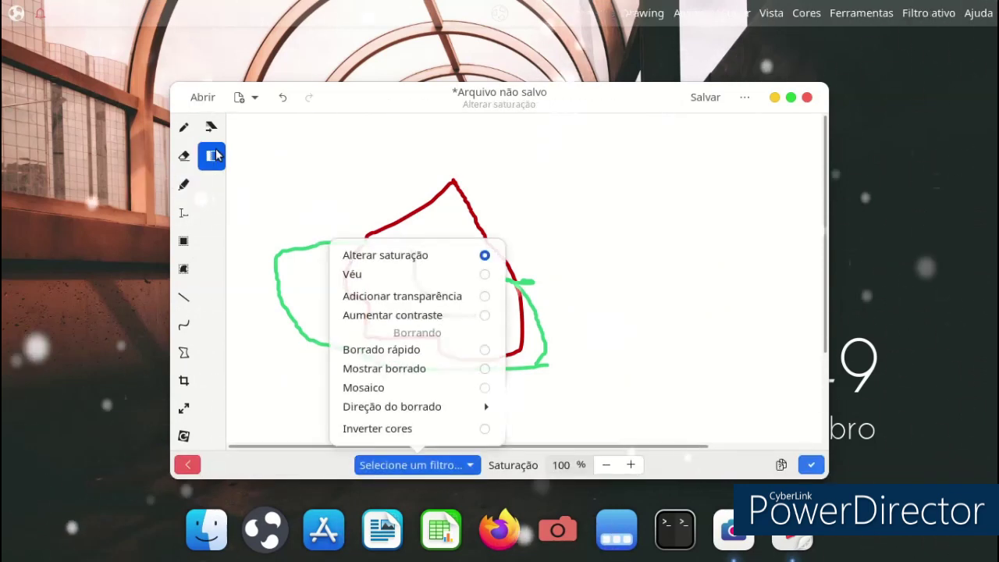
{"action": "left_click", "coordinate": [390, 367]}
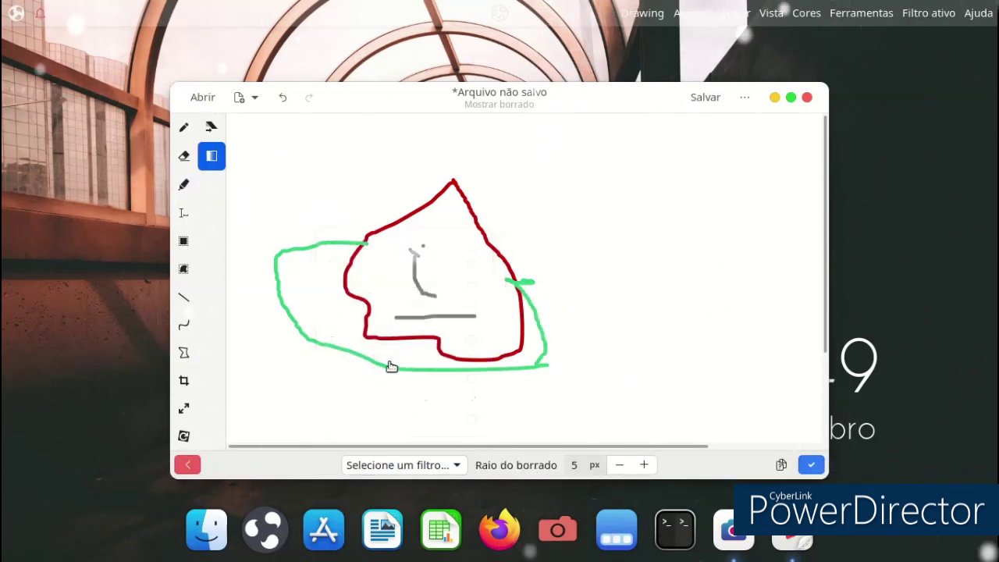
Close Drawing, discarding the unsaved image, and open gPodder from the installed applications.
{"action": "left_click", "coordinate": [807, 97]}
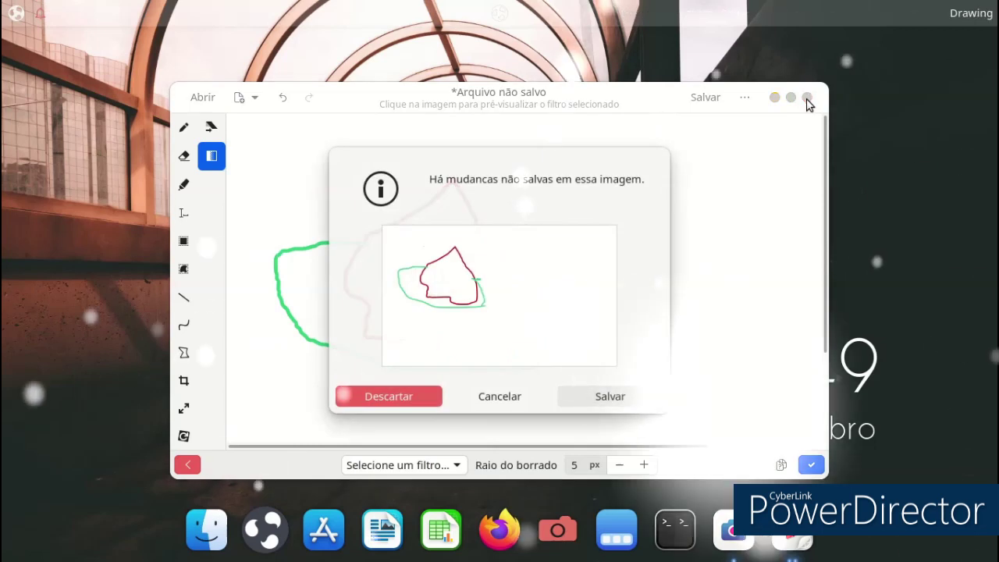
{"action": "left_click", "coordinate": [395, 401]}
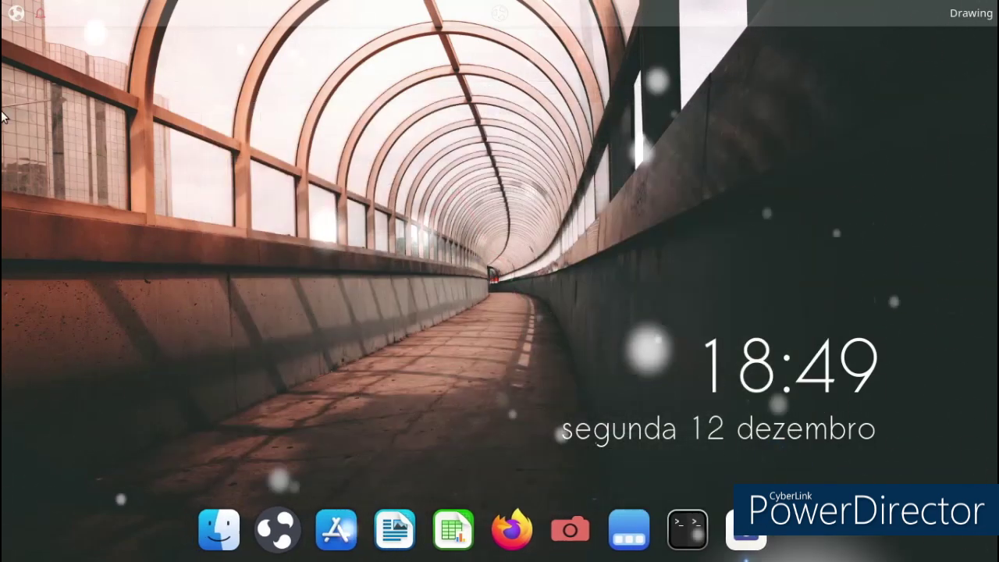
{"action": "key", "text": "super"}
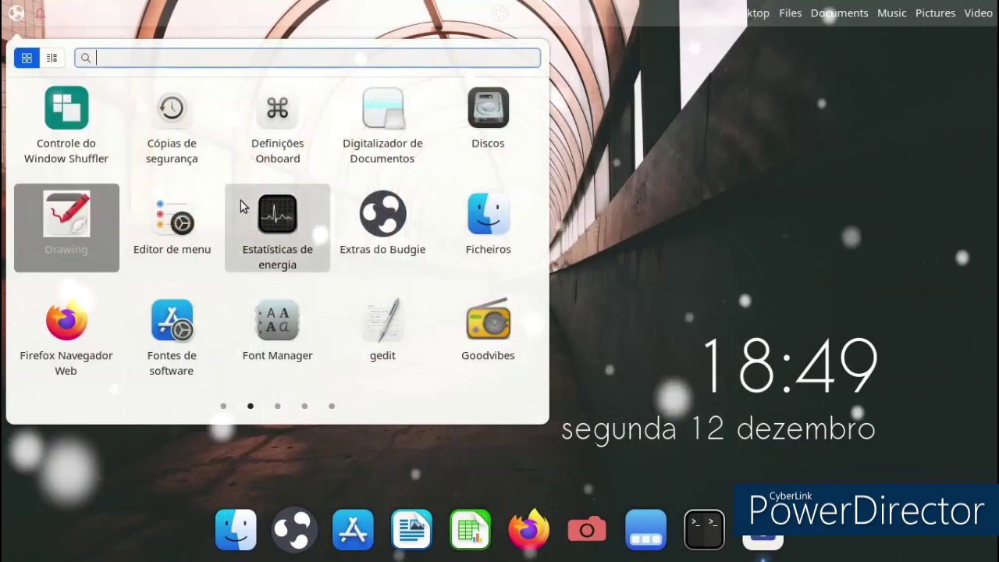
{"action": "scroll", "coordinate": [241, 205], "scroll_direction": "down", "scroll_amount": 1}
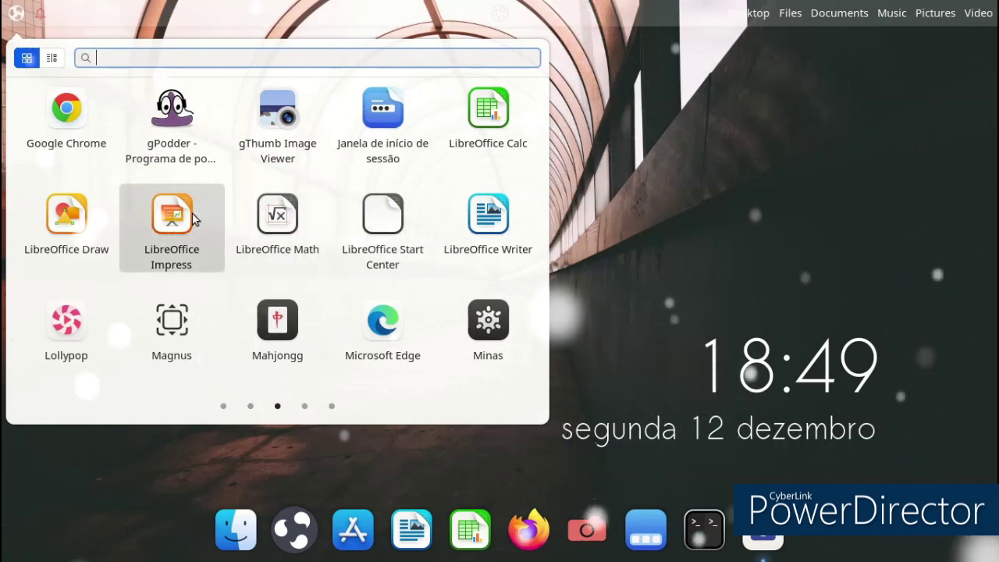
{"action": "left_click", "coordinate": [172, 117]}
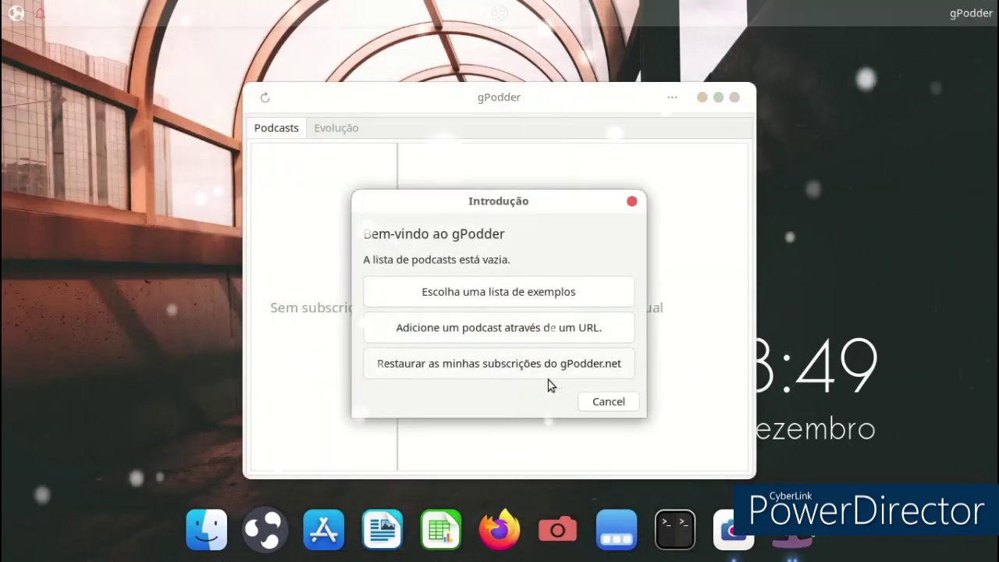
Cancel gPodder's introduction and close it, and take a brief look at Firefox's new tab page, dismissing the session restore notice.
{"action": "left_click", "coordinate": [605, 402]}
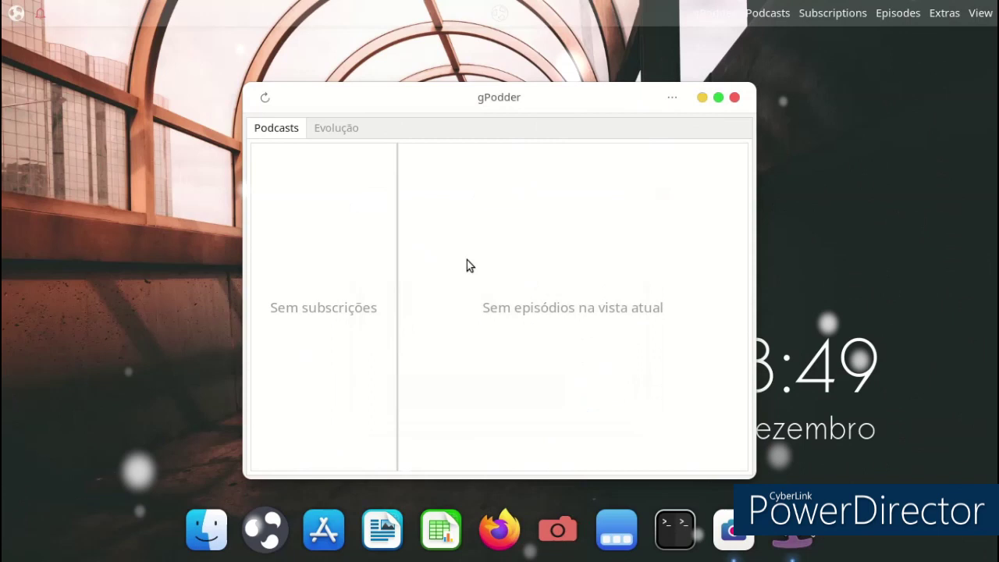
{"action": "left_click", "coordinate": [734, 98]}
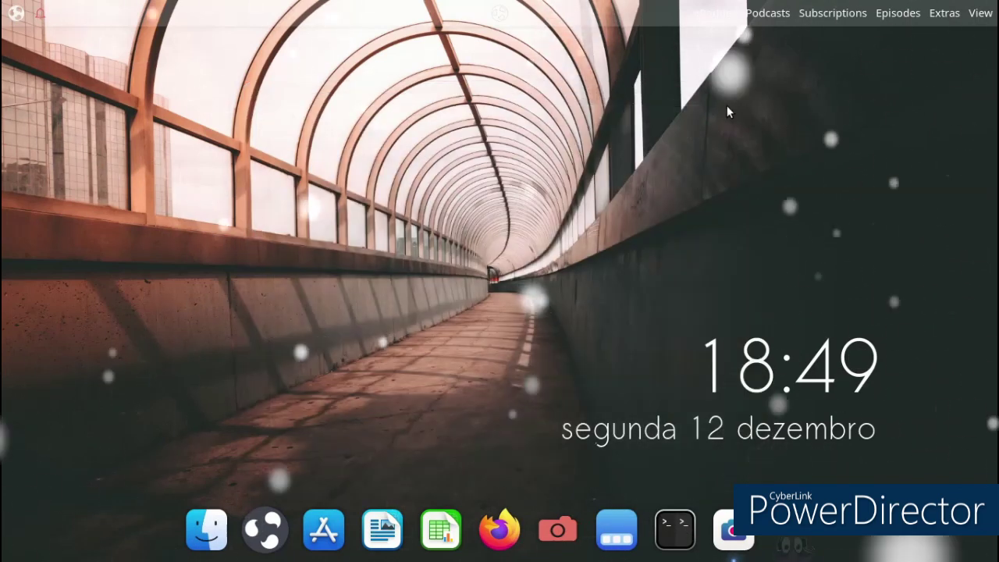
{"action": "left_click", "coordinate": [531, 523]}
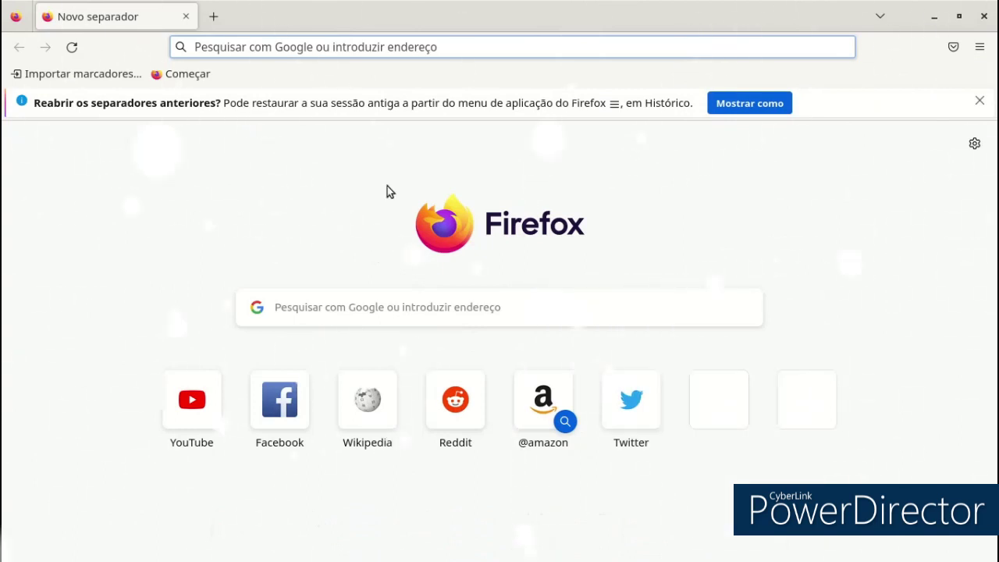
{"action": "left_click", "coordinate": [978, 102]}
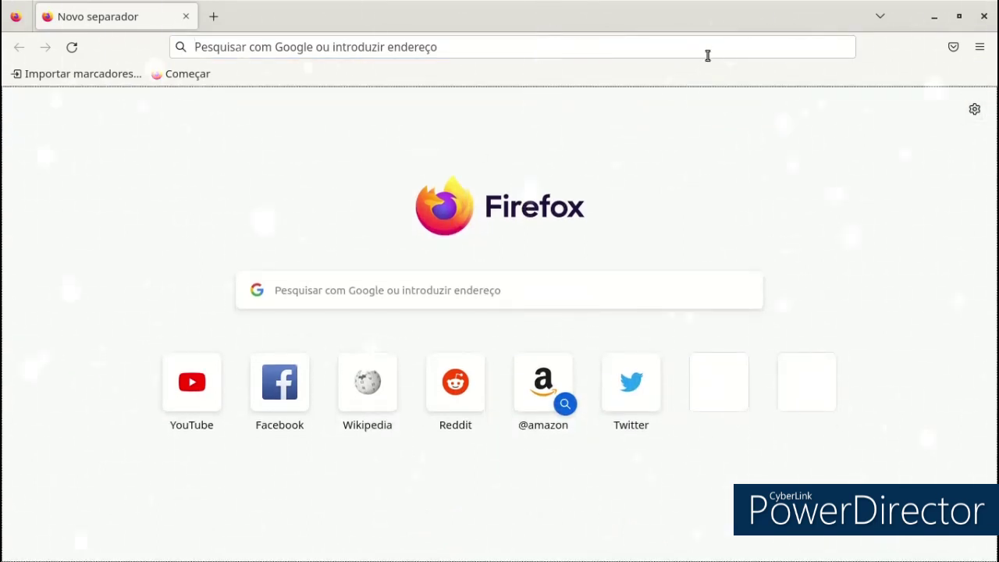
{"action": "left_click", "coordinate": [983, 16]}
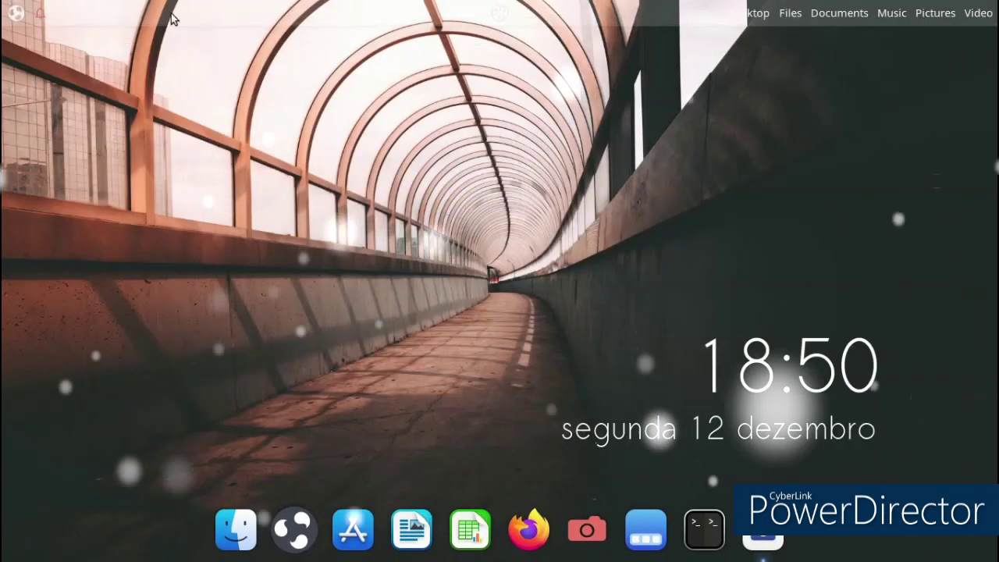
Open LibreOffice Draw from the installed applications, view its blank document and close it.
{"action": "left_click", "coordinate": [16, 12]}
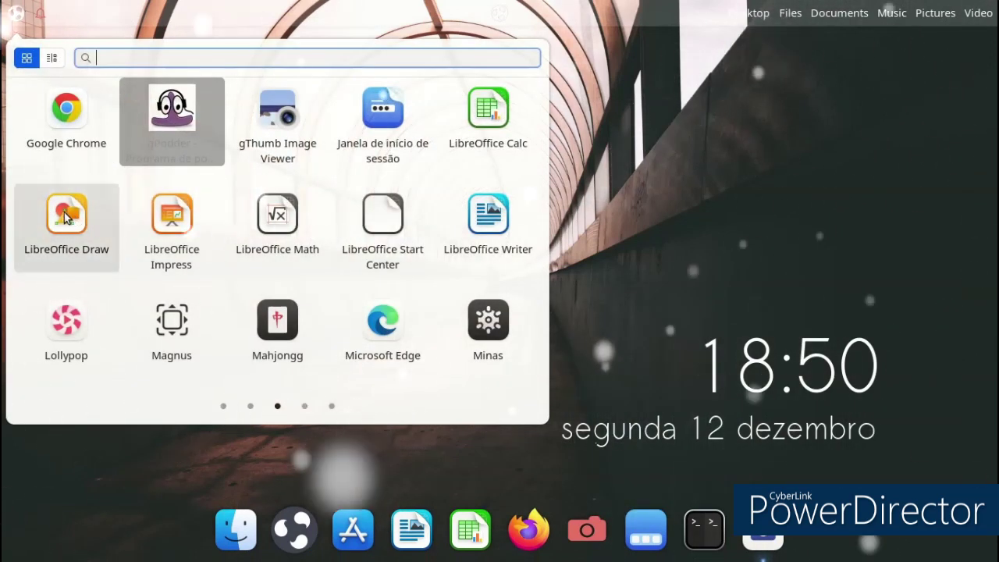
{"action": "left_click", "coordinate": [66, 217]}
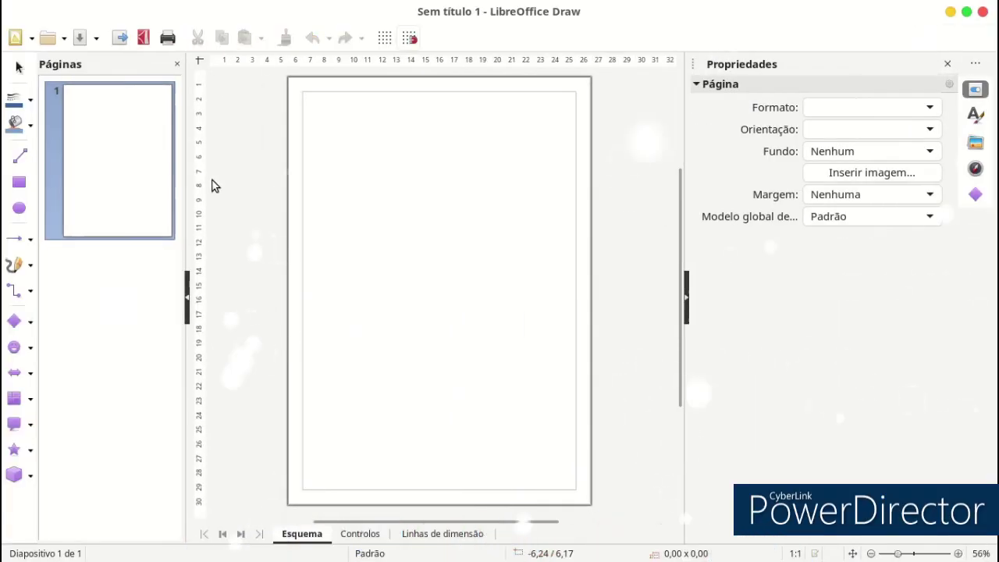
{"action": "left_click", "coordinate": [658, 374]}
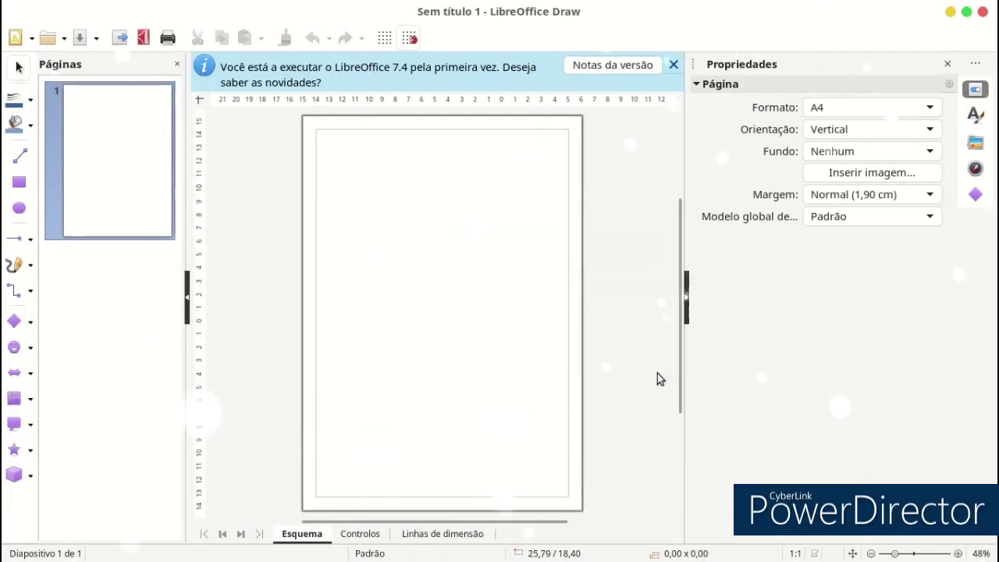
{"action": "left_click", "coordinate": [983, 16]}
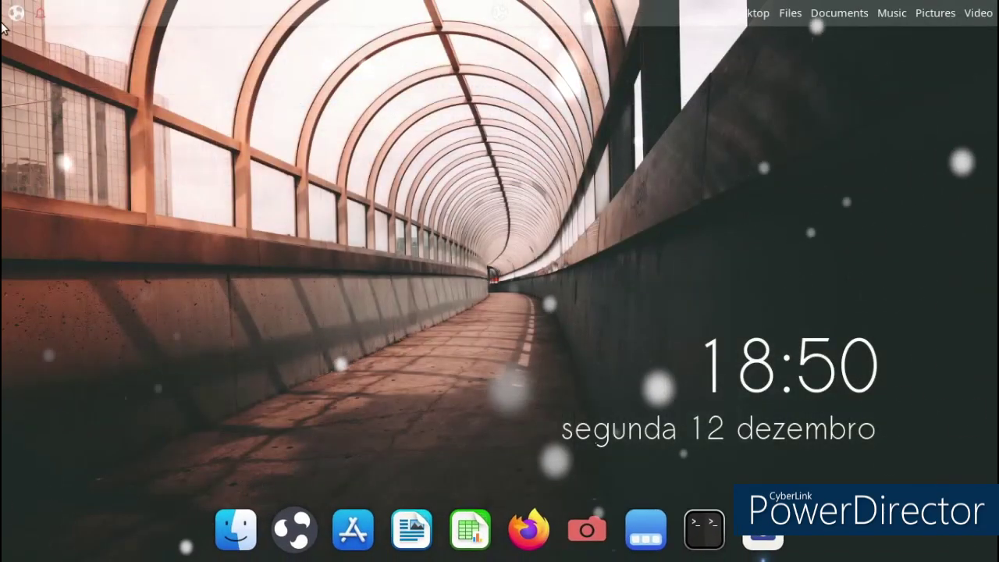
Open Controladores adicionais from the installed applications, keep its icon in the dock and close its window.
{"action": "key", "text": "super"}
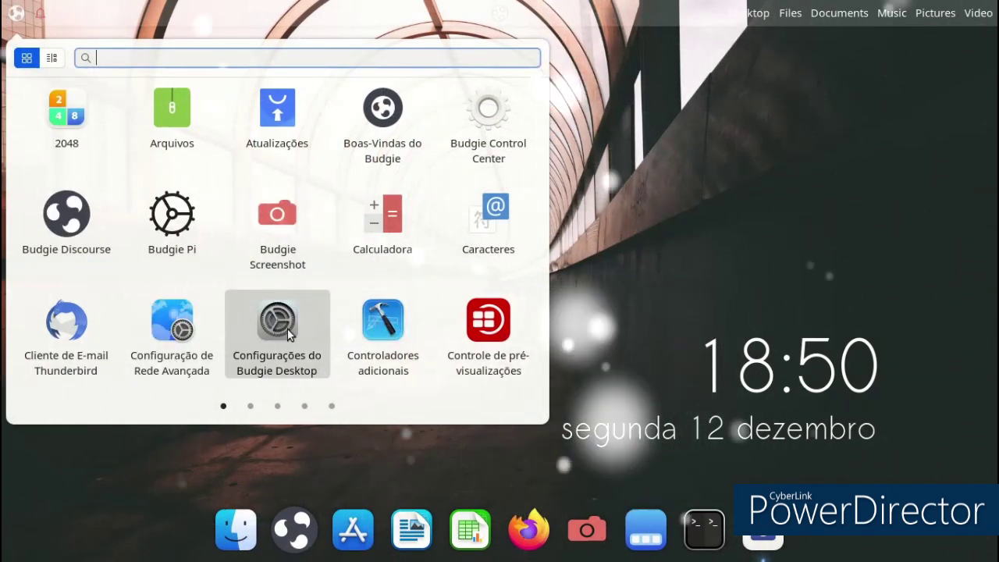
{"action": "left_click", "coordinate": [408, 343]}
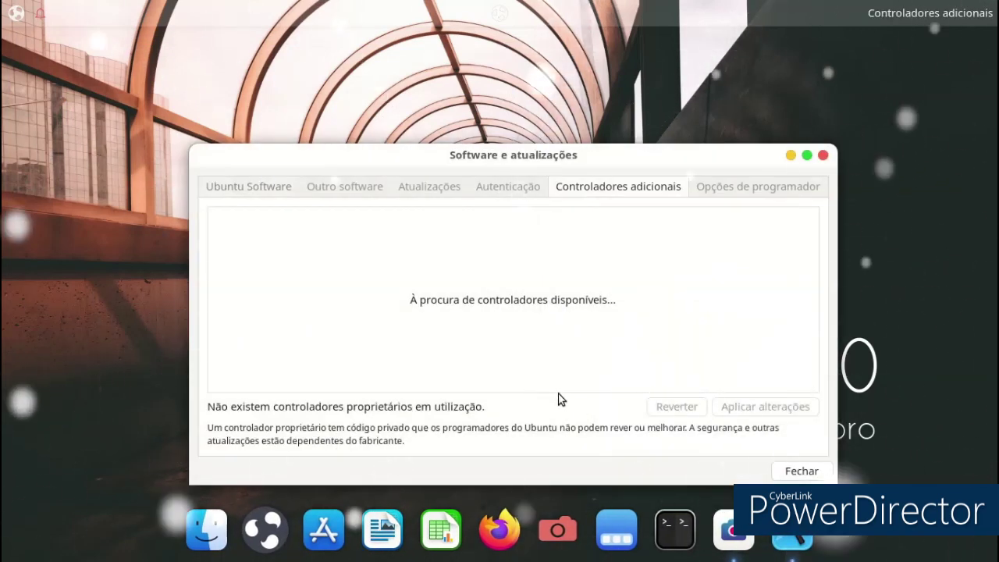
{"action": "right_click", "coordinate": [792, 540]}
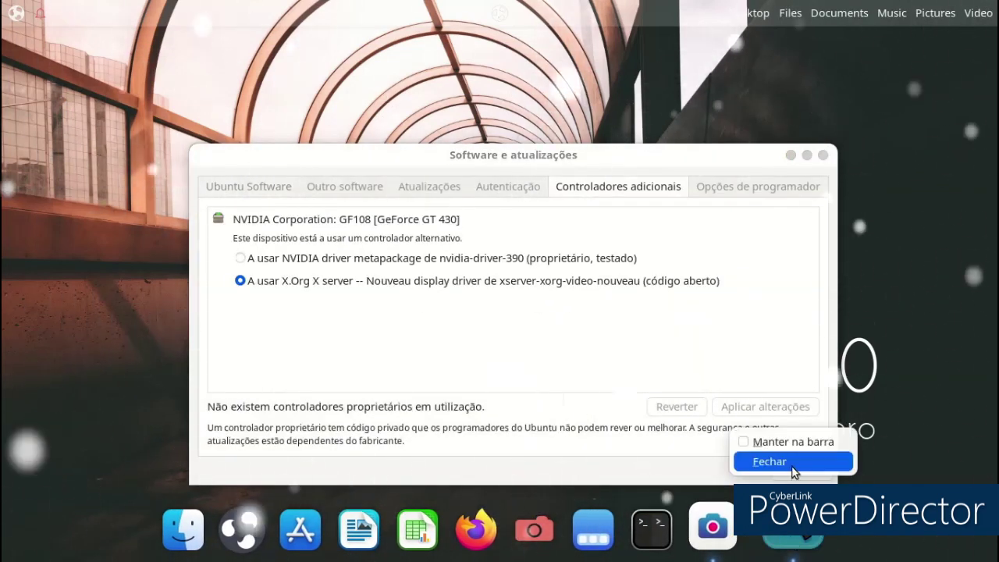
{"action": "left_click", "coordinate": [805, 443]}
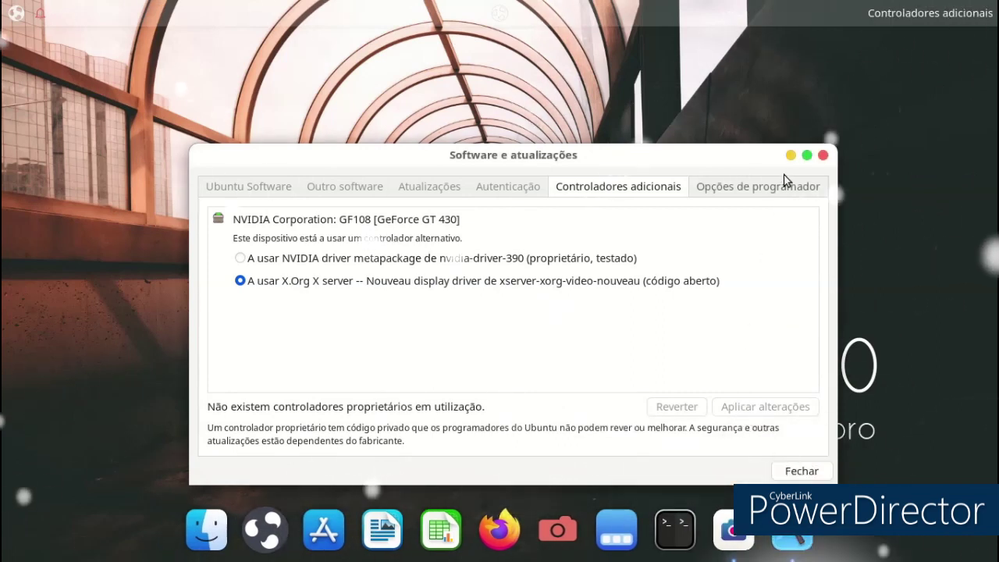
{"action": "left_click", "coordinate": [823, 156]}
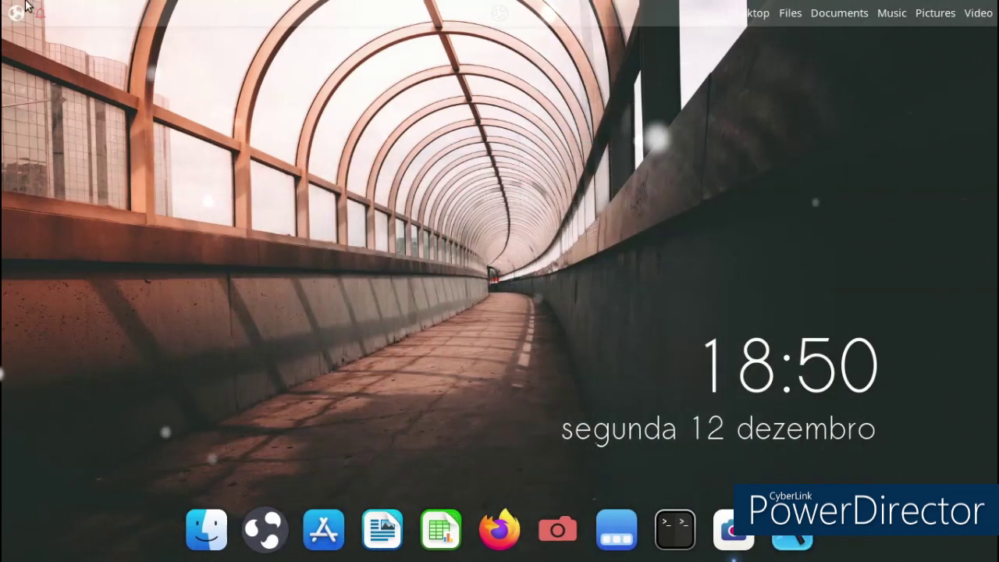
Open Budgie Discourse and accept Google Chrome's welcome options, keeping it as default browser with usage statistics enabled.
{"action": "left_click", "coordinate": [19, 11]}
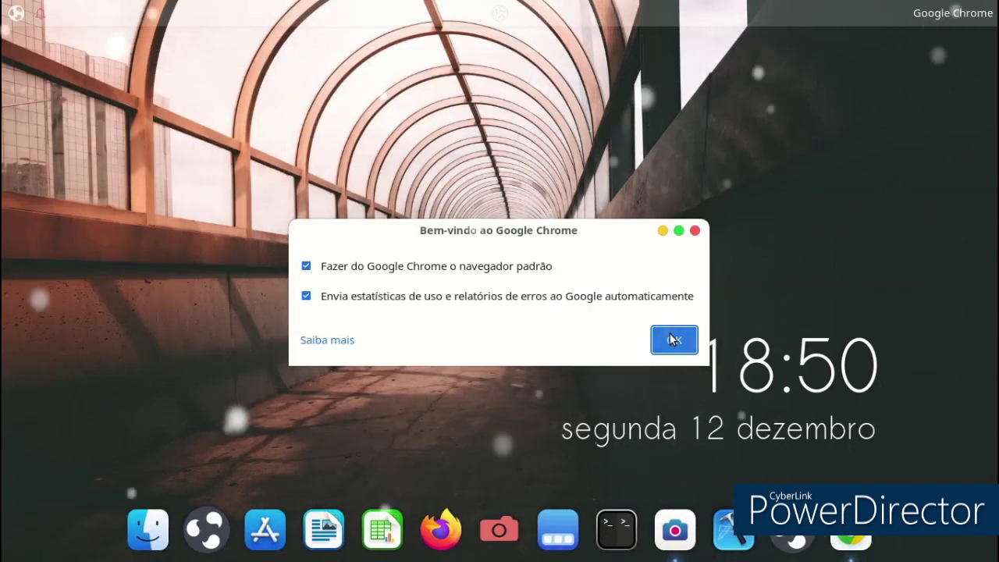
{"action": "left_click", "coordinate": [673, 339]}
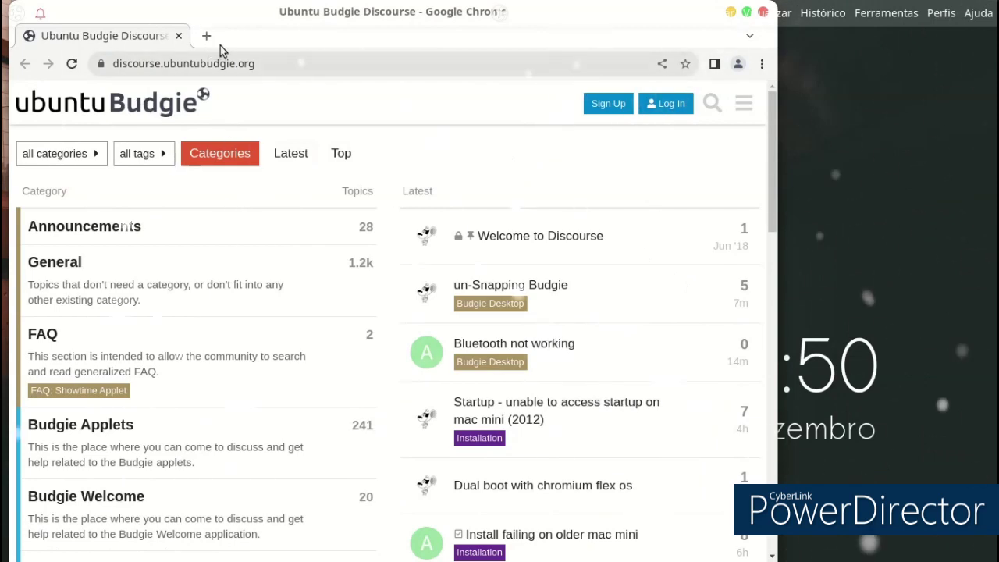
{"action": "left_click", "coordinate": [78, 156]}
{"action": "left_click", "coordinate": [131, 102]}
Close the Google Chrome window showing Ubuntu Budgie Discourse.
{"action": "left_click", "coordinate": [769, 10]}
{"action": "left_click", "coordinate": [769, 9]}
{"action": "left_click", "coordinate": [769, 9]}
{"action": "left_click", "coordinate": [763, 17]}
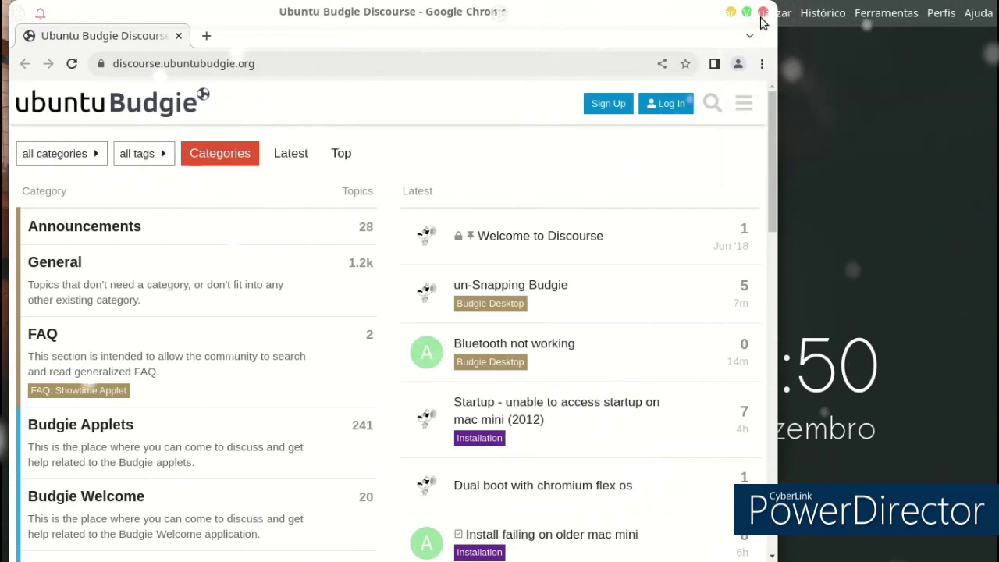
{"action": "left_click", "coordinate": [763, 17]}
{"action": "left_click", "coordinate": [881, 288]}
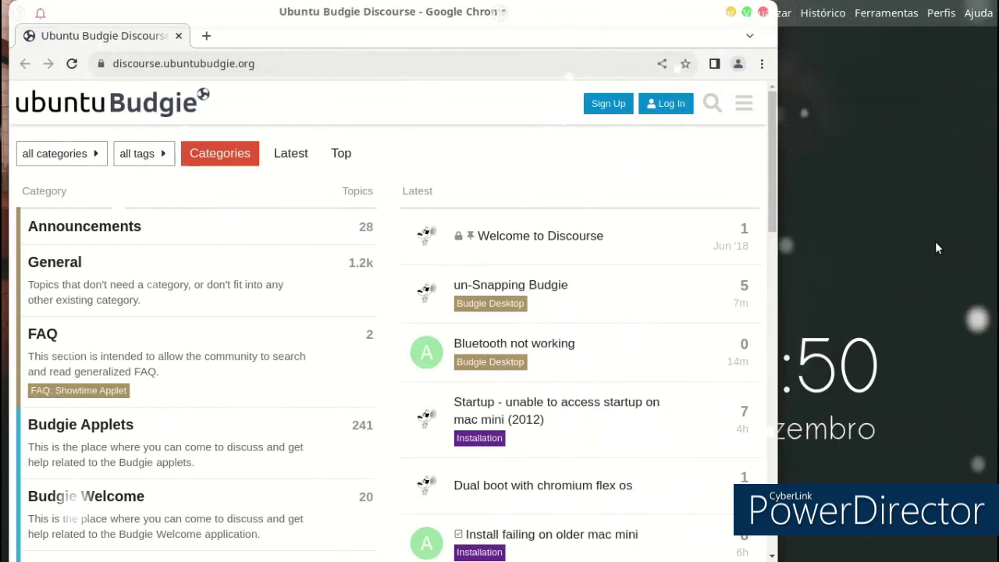
{"action": "mouse_move", "coordinate": [857, 546]}
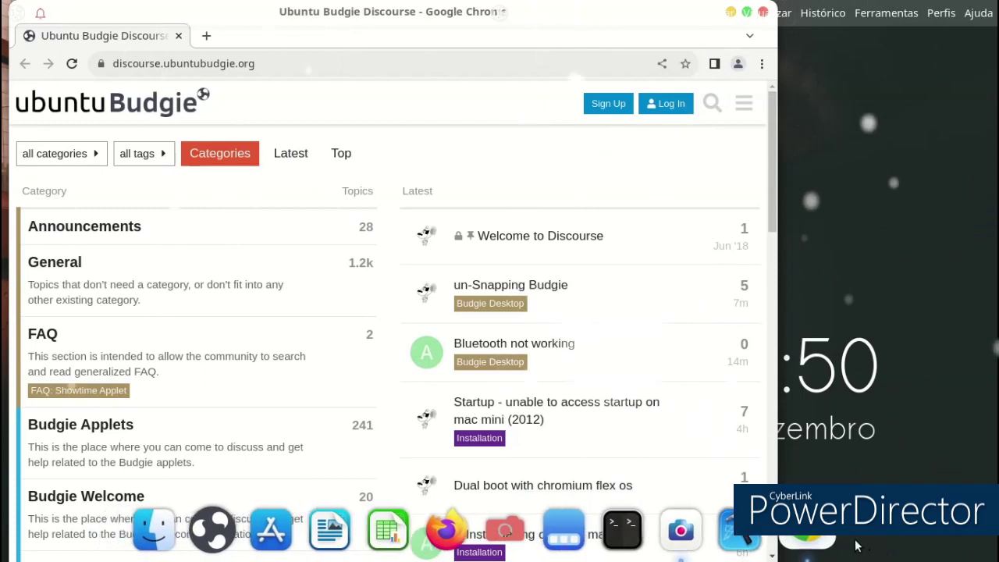
{"action": "right_click", "coordinate": [857, 547]}
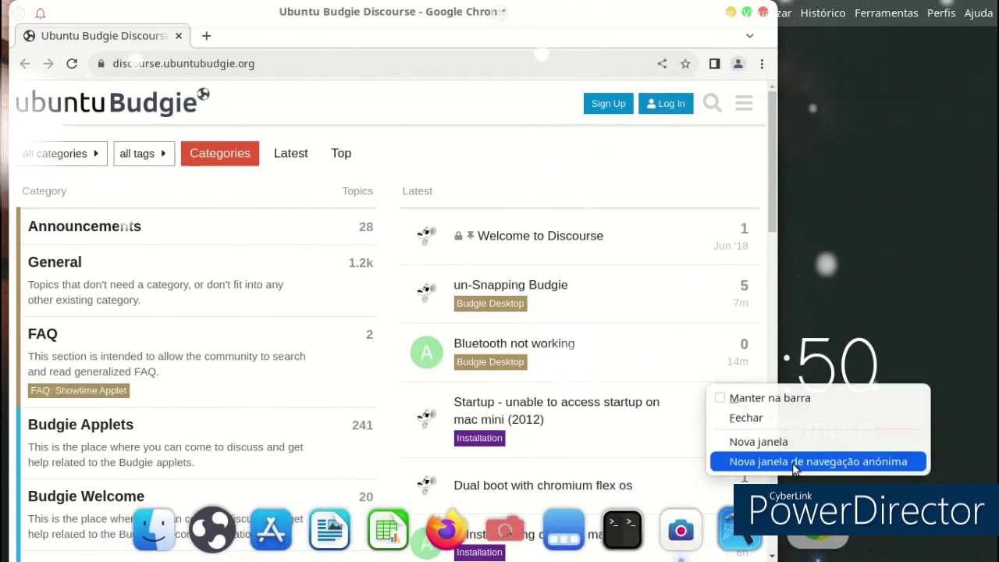
{"action": "left_click", "coordinate": [782, 414]}
Open Budgie Screenshot from the installed applications, choose Selection capture and enable Show Pointer.
{"action": "left_click", "coordinate": [4, 15]}
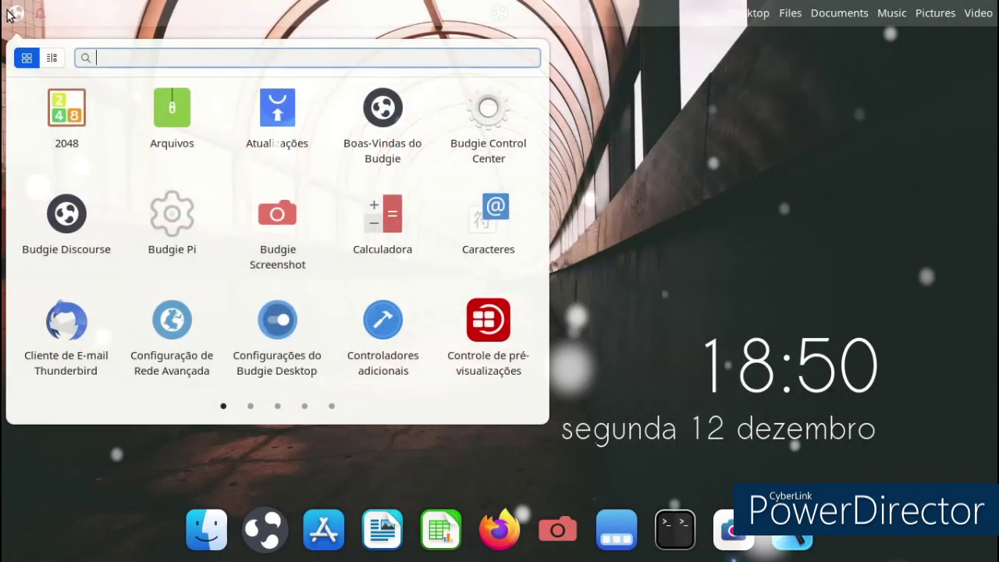
{"action": "left_click", "coordinate": [261, 222]}
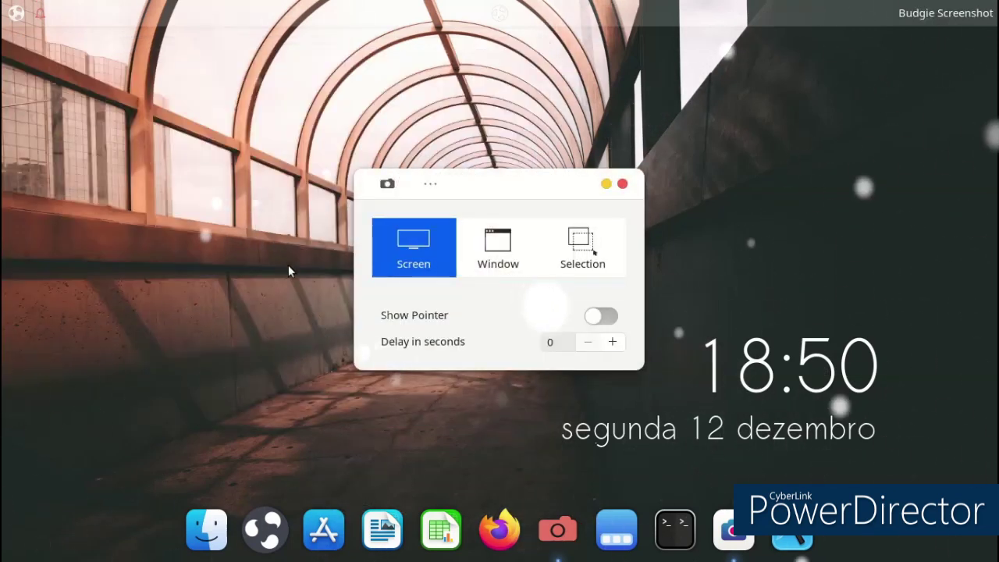
{"action": "left_click", "coordinate": [488, 238]}
{"action": "left_click", "coordinate": [581, 246]}
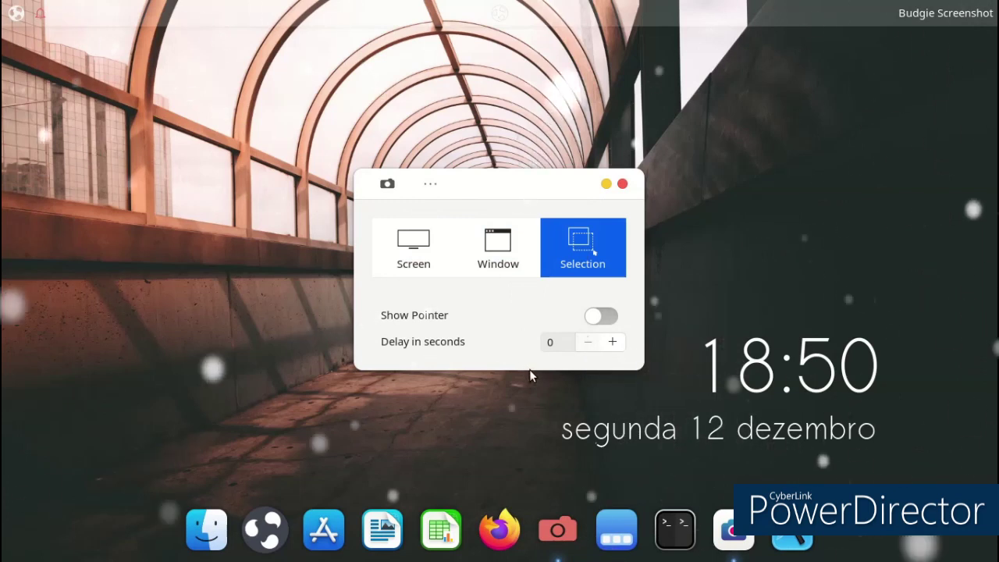
{"action": "left_click", "coordinate": [613, 320]}
Capture a large rectangular area of the desktop, discard the snapshot and close Budgie Screenshot.
{"action": "left_click", "coordinate": [267, 325]}
{"action": "left_click", "coordinate": [394, 212]}
{"action": "left_click", "coordinate": [386, 184]}
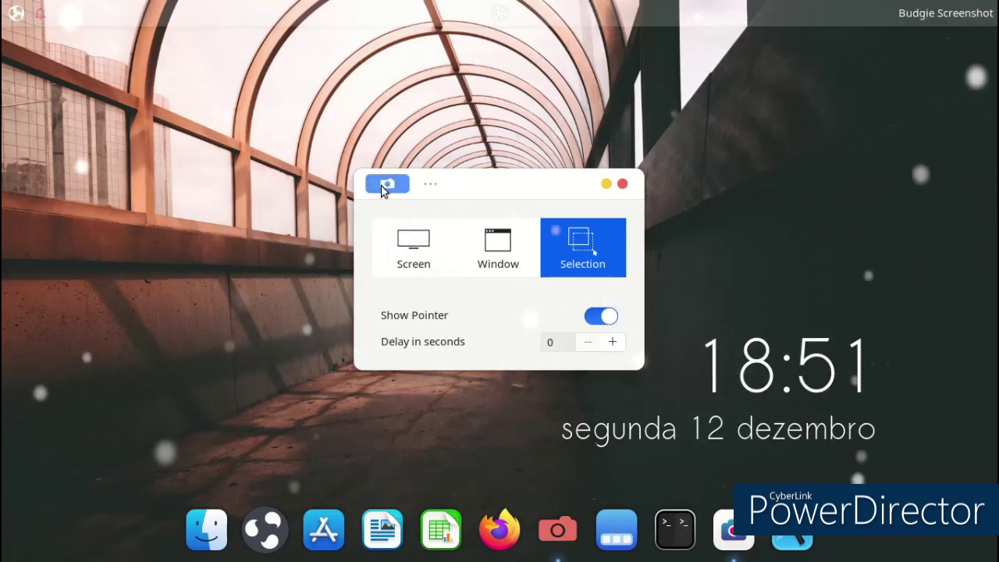
{"action": "left_click_drag", "start_coordinate": [32, 476], "coordinate": [834, 145]}
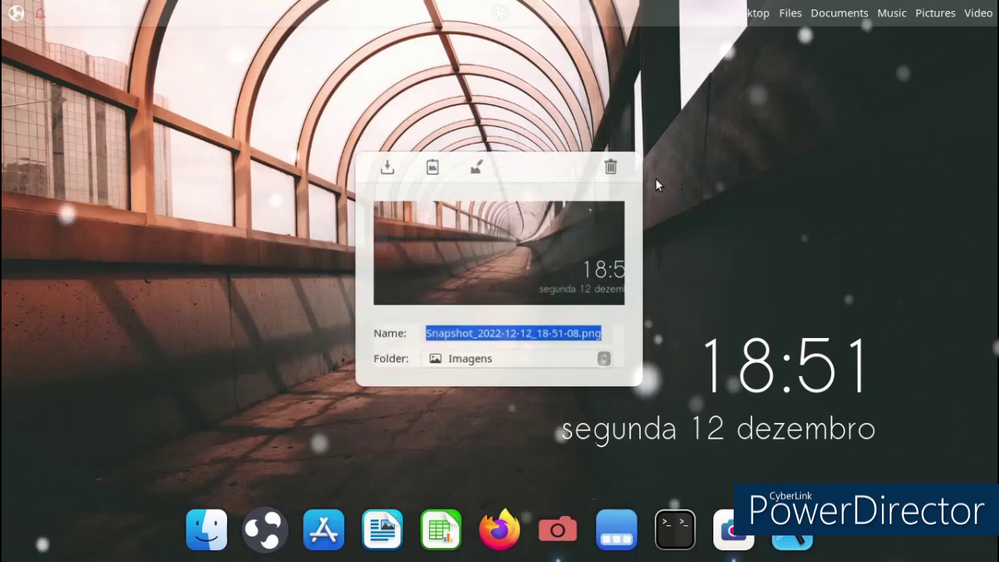
{"action": "left_click", "coordinate": [612, 166]}
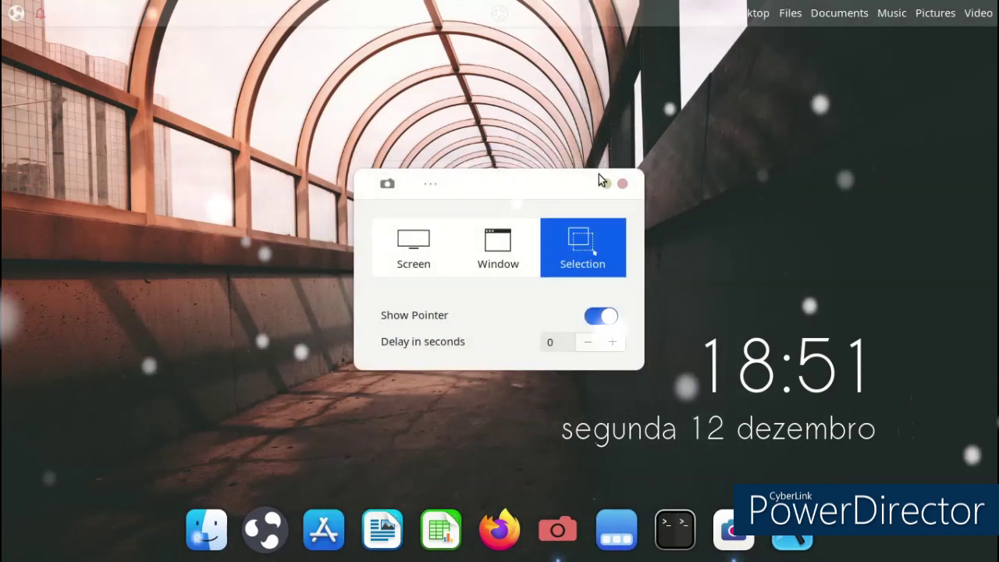
{"action": "left_click", "coordinate": [622, 185]}
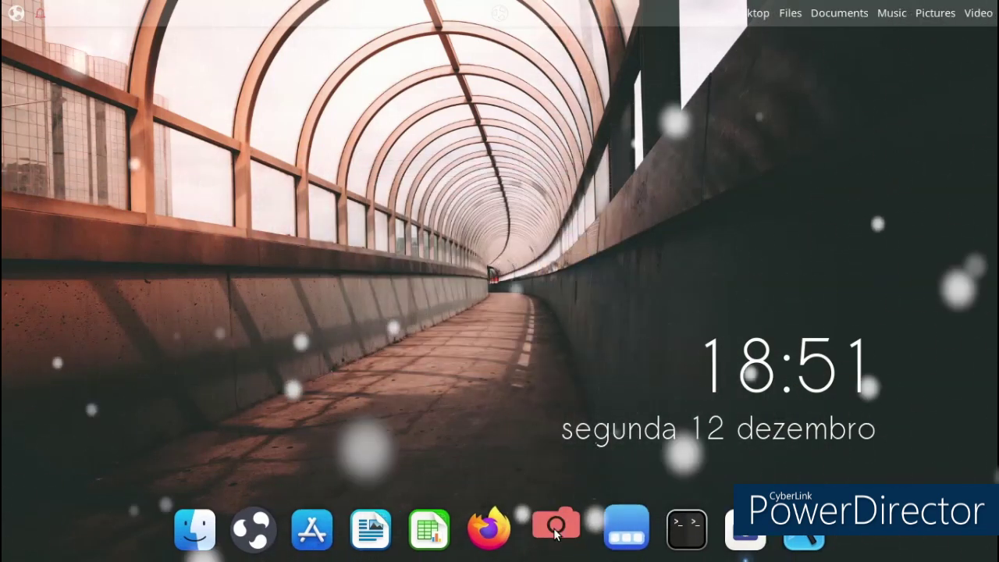
Open Budgie Welcome and display the Controladores topic of Primeiros passos.
{"action": "left_click", "coordinate": [263, 536]}
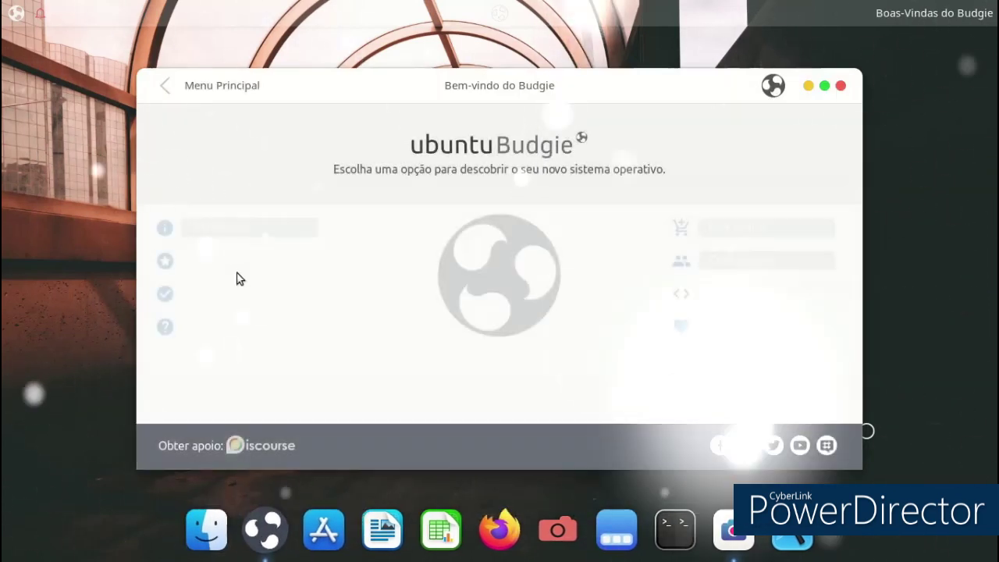
{"action": "left_click", "coordinate": [271, 298]}
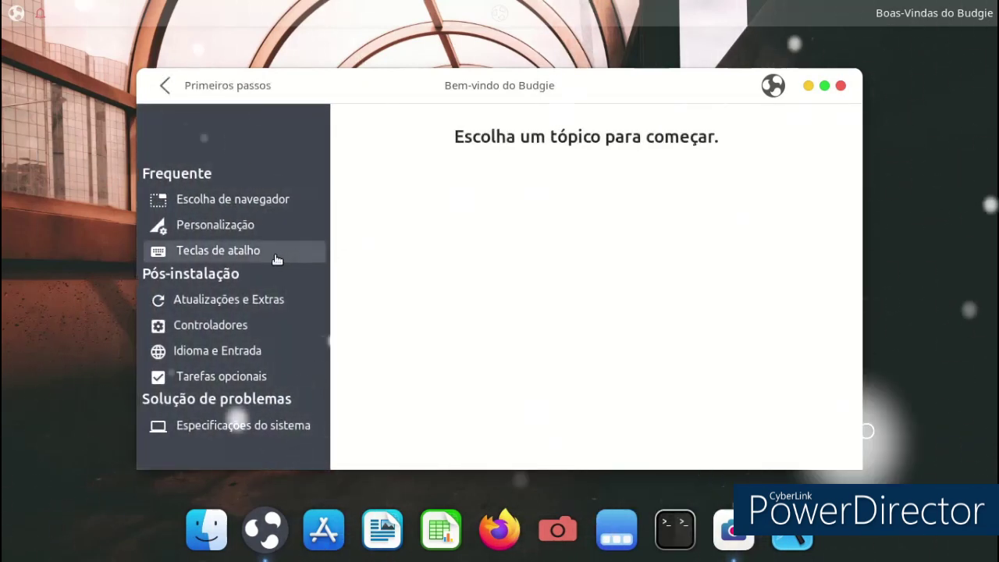
{"action": "left_click", "coordinate": [242, 323]}
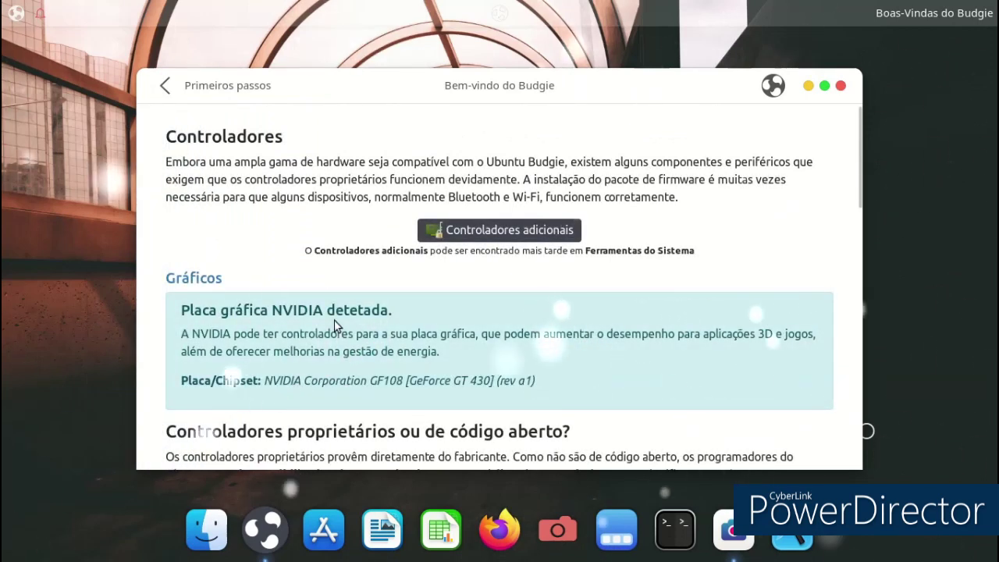
Add the third-party repository ppa:graphics-drivers/ppa for the latest NVIDIA drivers, accepting the installation.
{"action": "scroll", "coordinate": [334, 328], "scroll_direction": "down", "scroll_amount": 5}
{"action": "scroll", "coordinate": [336, 326], "scroll_direction": "down", "scroll_amount": 9}
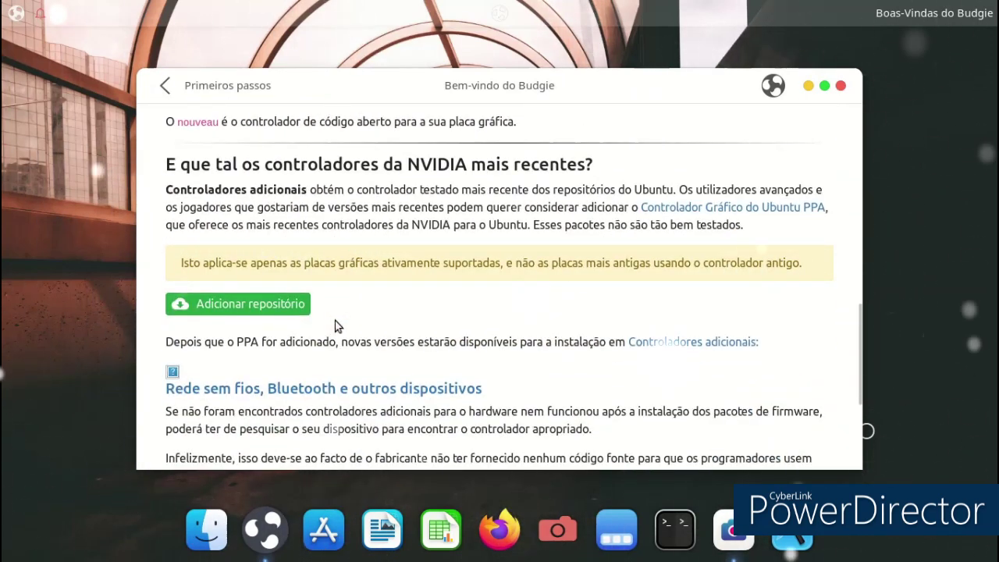
{"action": "scroll", "coordinate": [336, 326], "scroll_direction": "up", "scroll_amount": 2}
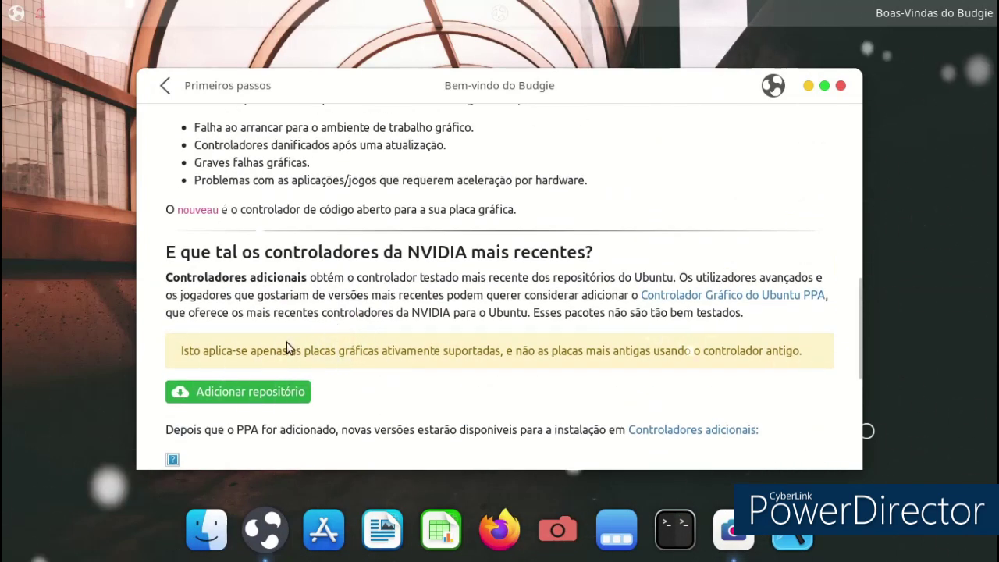
{"action": "left_click", "coordinate": [278, 391]}
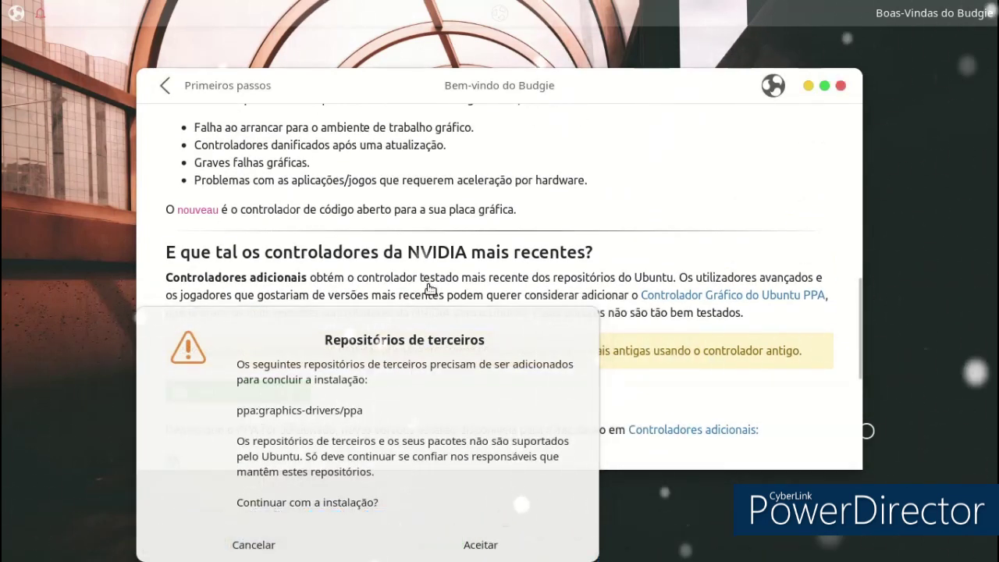
{"action": "left_click", "coordinate": [452, 537]}
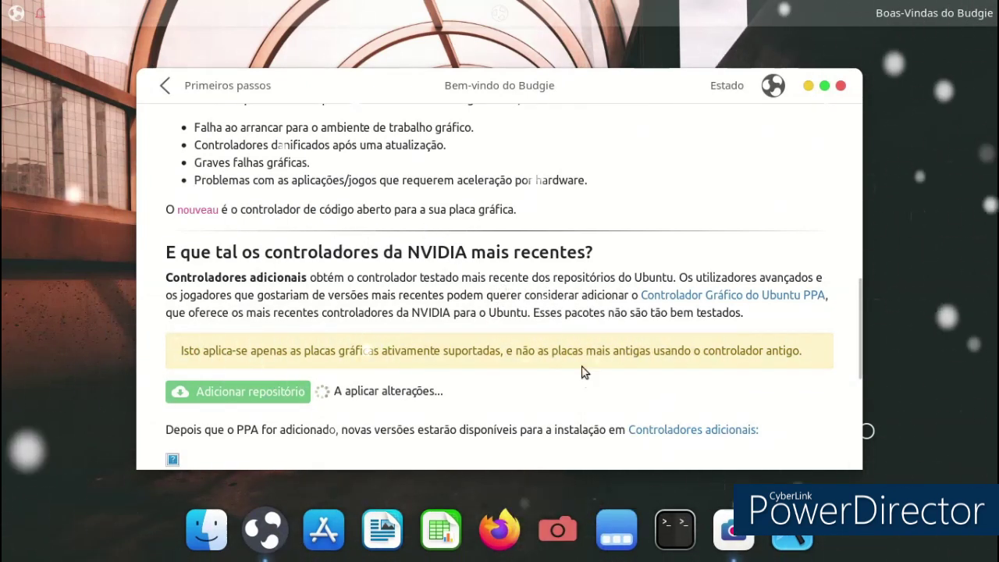
{"action": "left_click", "coordinate": [730, 535]}
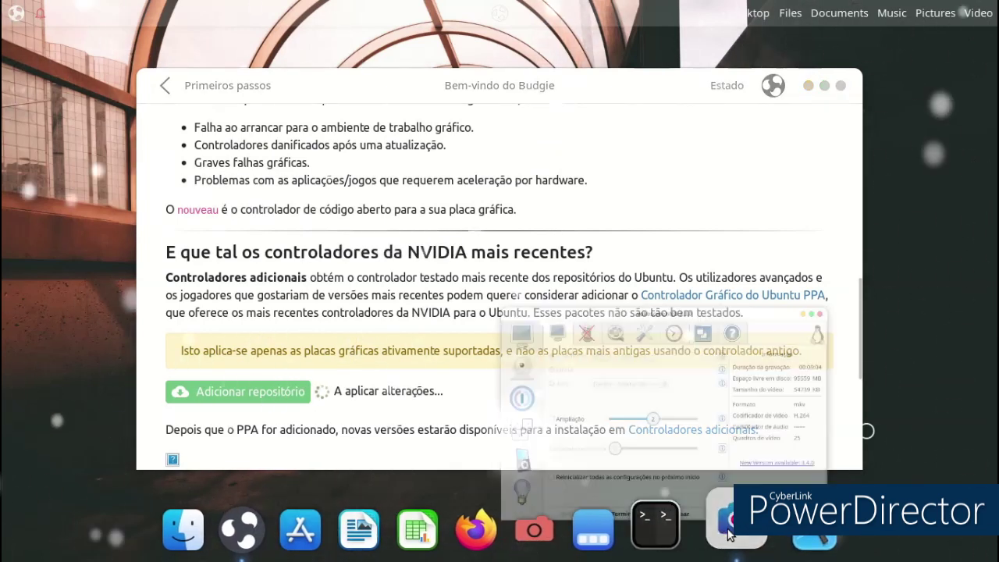